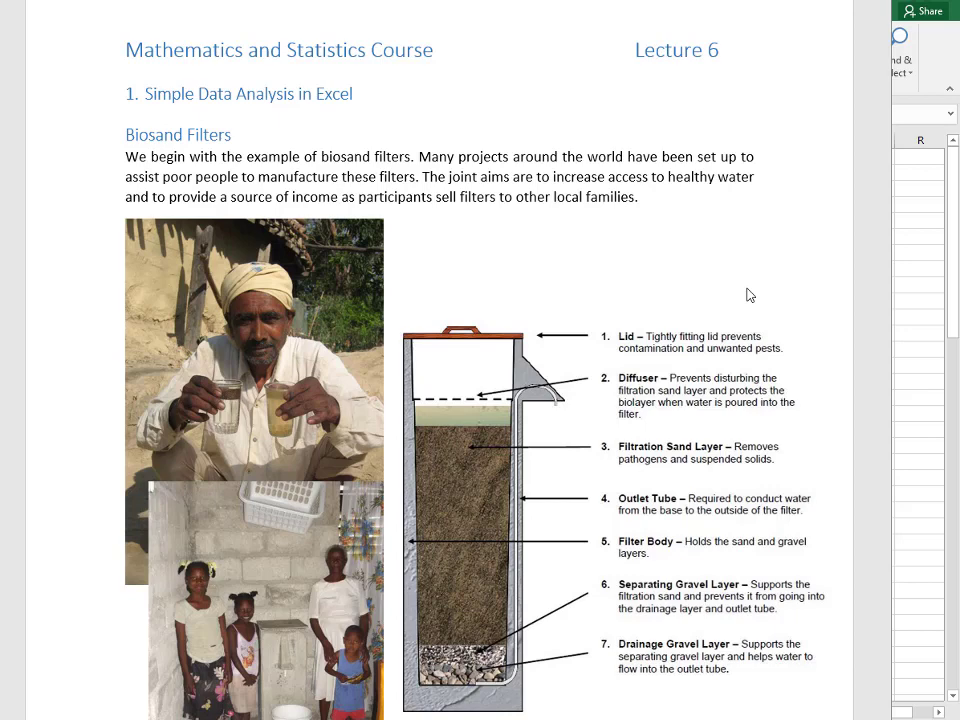
- Scroll past the filter diagram to the Biosand Filters paragraph that references biosand.xlsx
{"action": "scroll", "coordinate": [749, 294], "scroll_direction": "down", "scroll_amount": 1}
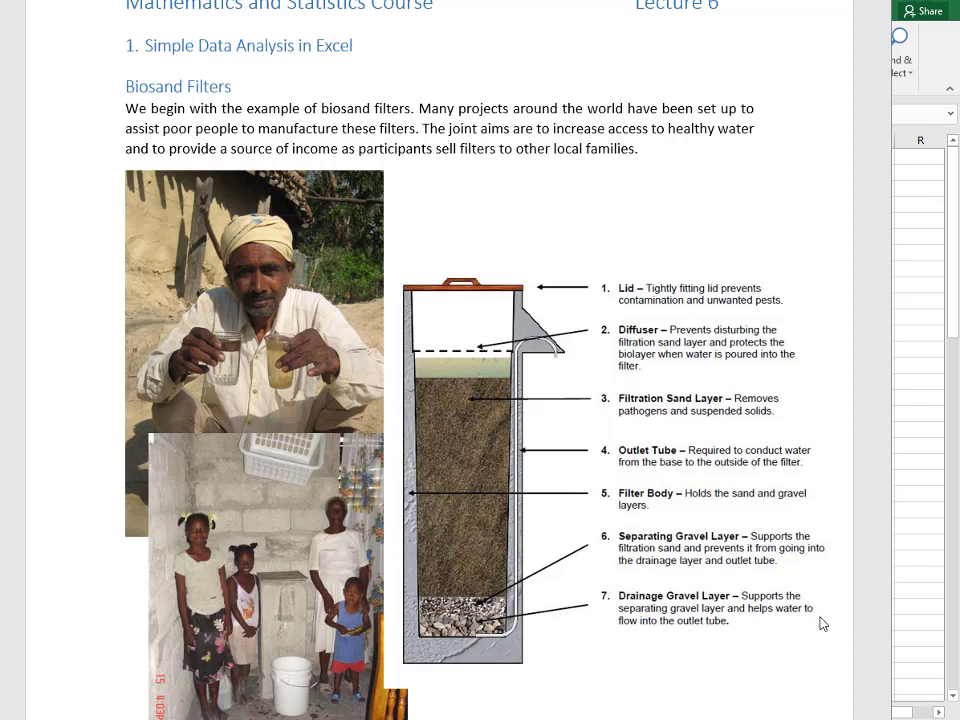
{"action": "scroll", "coordinate": [808, 662], "scroll_direction": "down", "scroll_amount": 1}
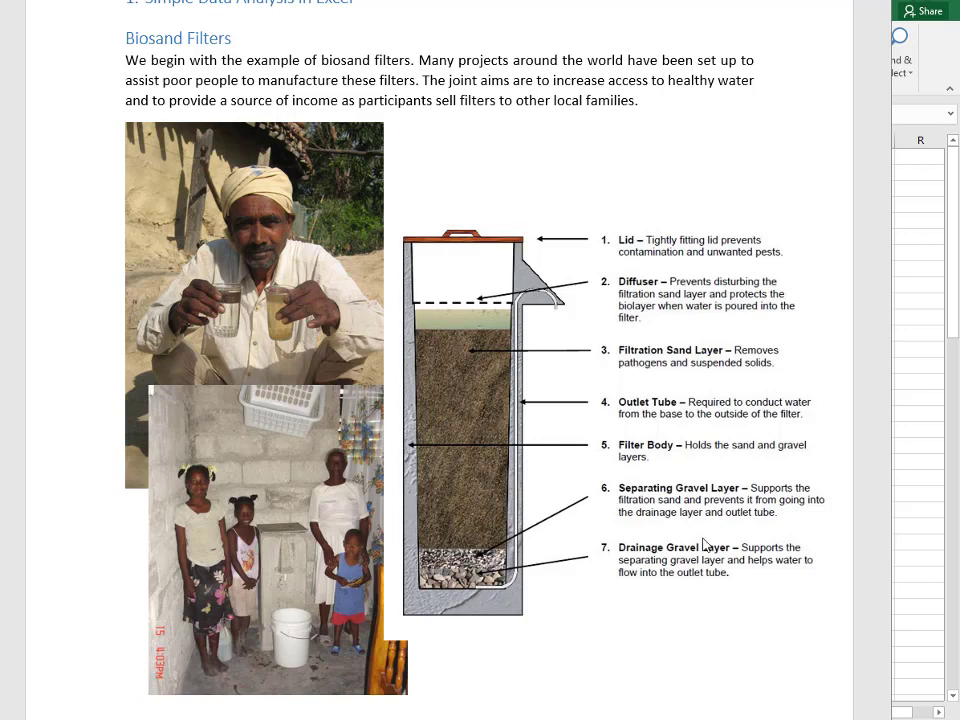
{"action": "scroll", "coordinate": [704, 545], "scroll_direction": "down", "scroll_amount": 1}
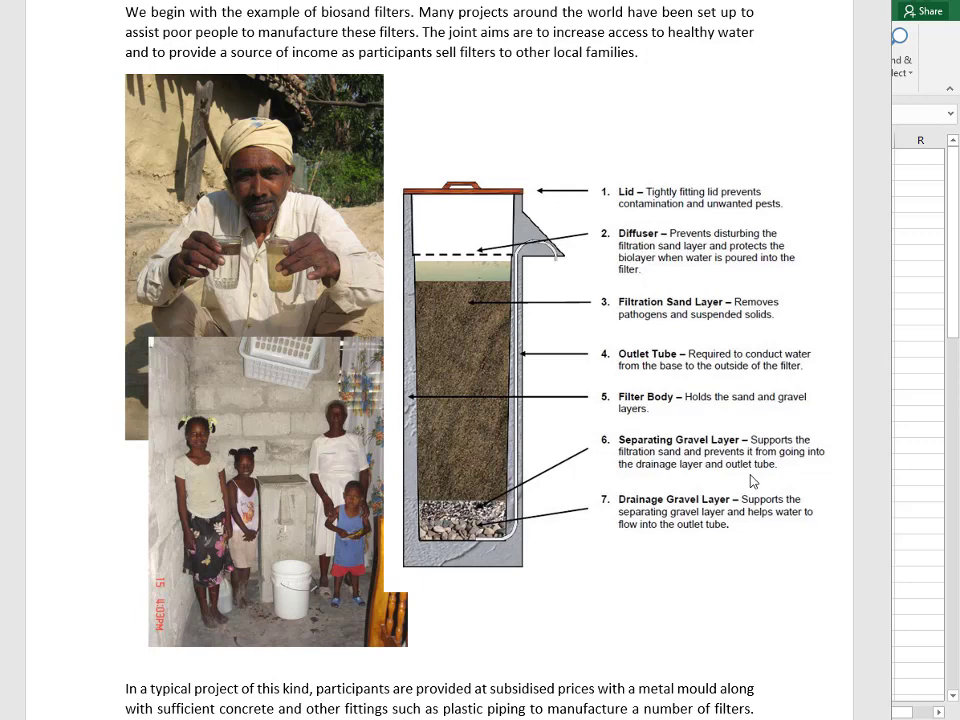
{"action": "scroll", "coordinate": [753, 482], "scroll_direction": "down", "scroll_amount": 1}
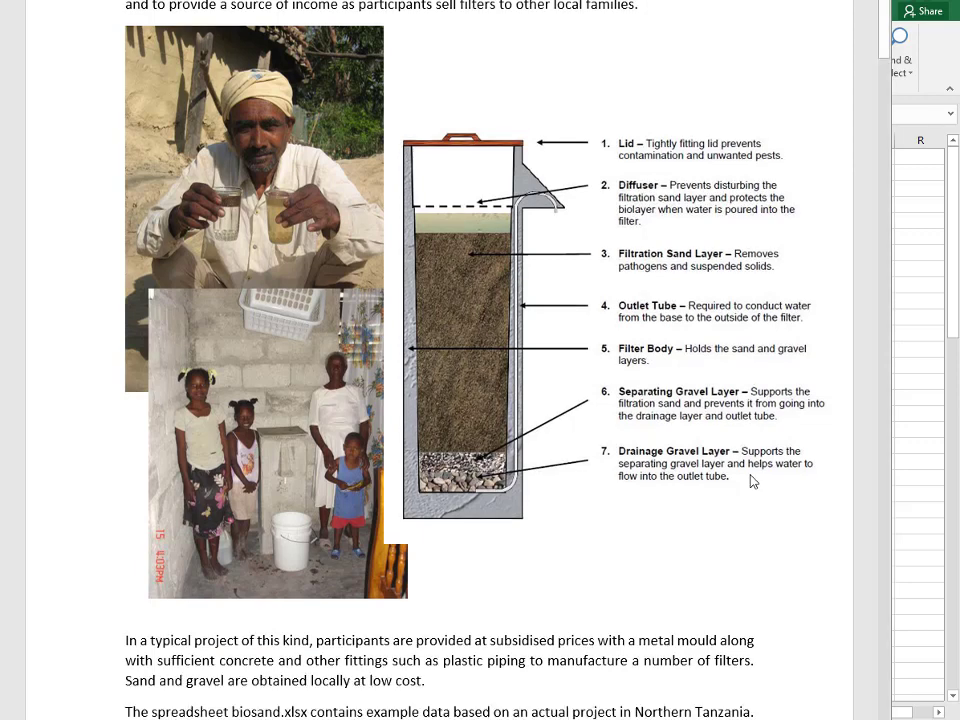
{"action": "scroll", "coordinate": [753, 482], "scroll_direction": "down", "scroll_amount": 1}
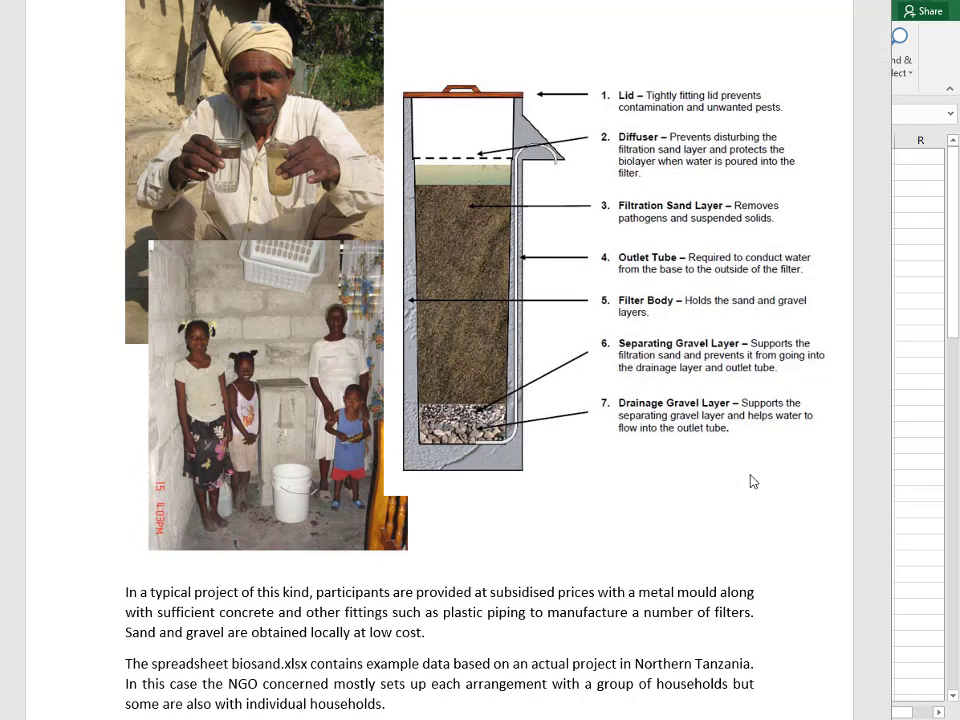
{"action": "scroll", "coordinate": [753, 482], "scroll_direction": "down", "scroll_amount": 2}
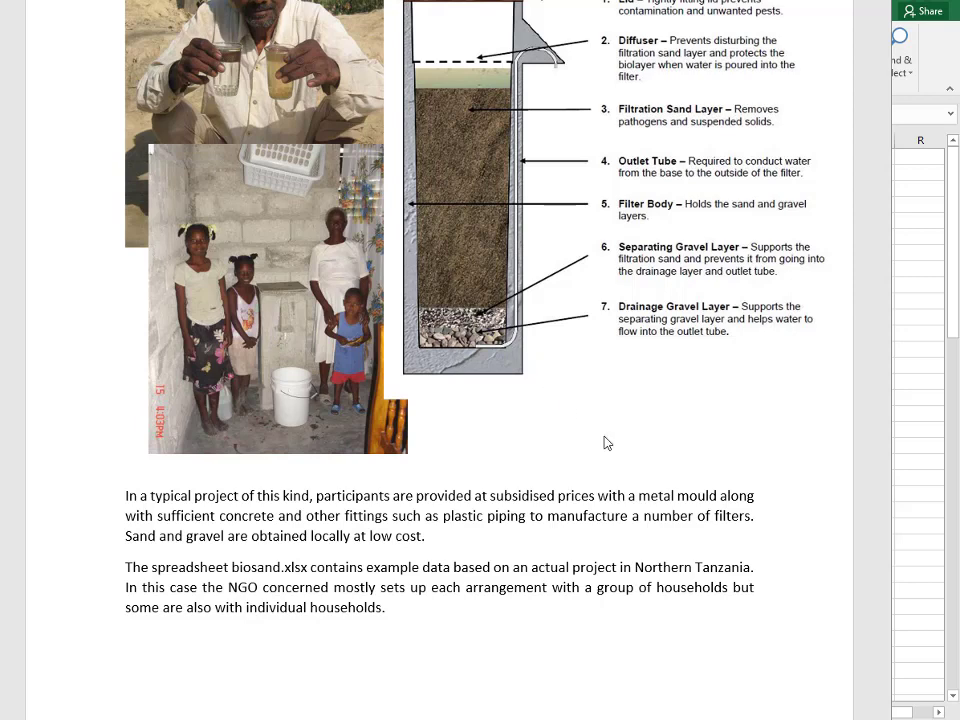
- Scroll the notes a little further, then bring the biosand.xlsx workbook forward in Excel
{"action": "scroll", "coordinate": [662, 515], "scroll_direction": "down", "scroll_amount": 1}
{"action": "scroll", "coordinate": [660, 514], "scroll_direction": "down", "scroll_amount": 1}
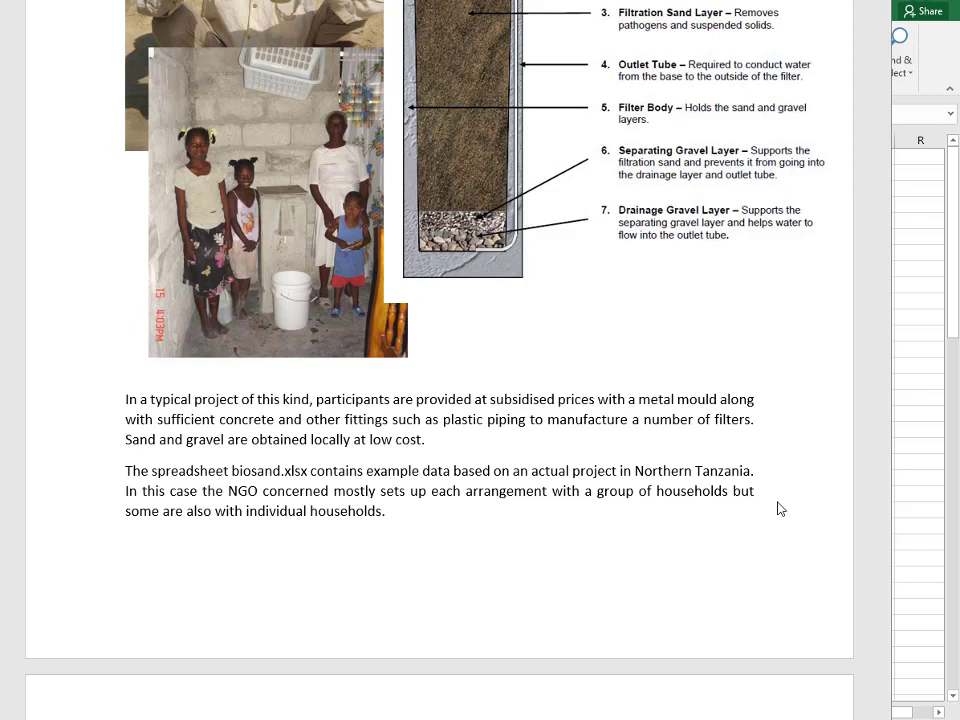
{"action": "scroll", "coordinate": [780, 509], "scroll_direction": "down", "scroll_amount": 1}
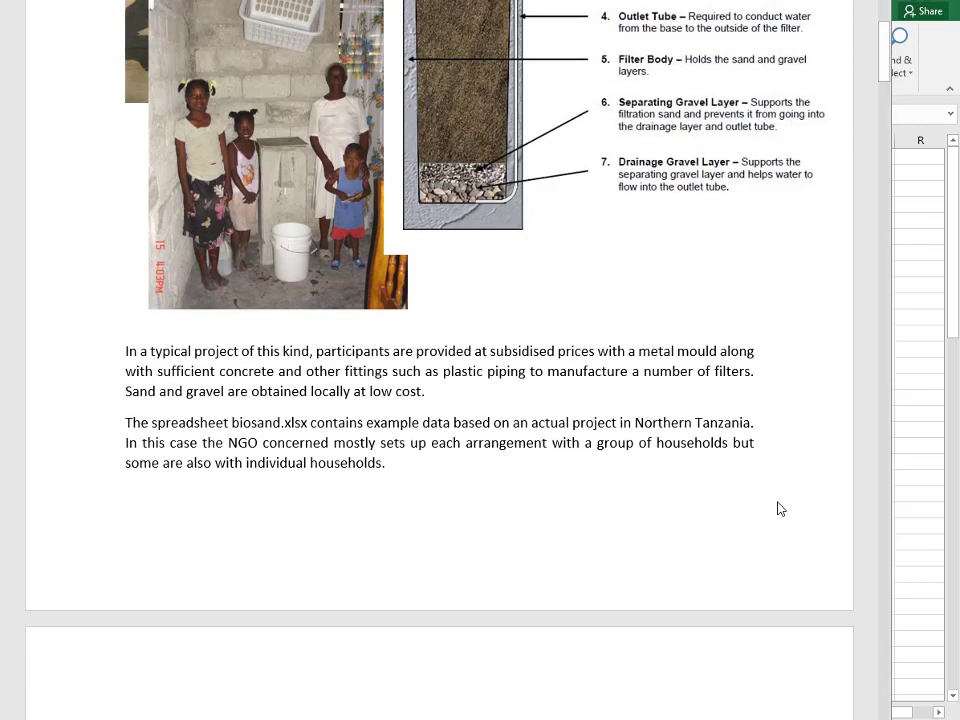
{"action": "left_click", "coordinate": [943, 419]}
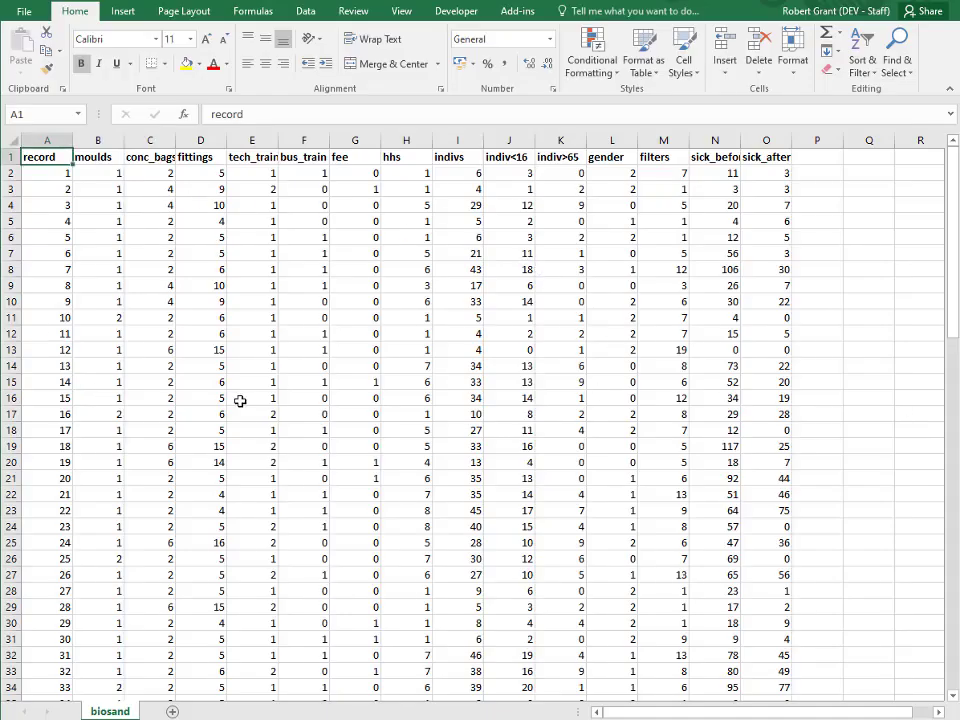
- Select cell B14 in the moulds column to check its value
{"action": "left_click", "coordinate": [78, 365]}
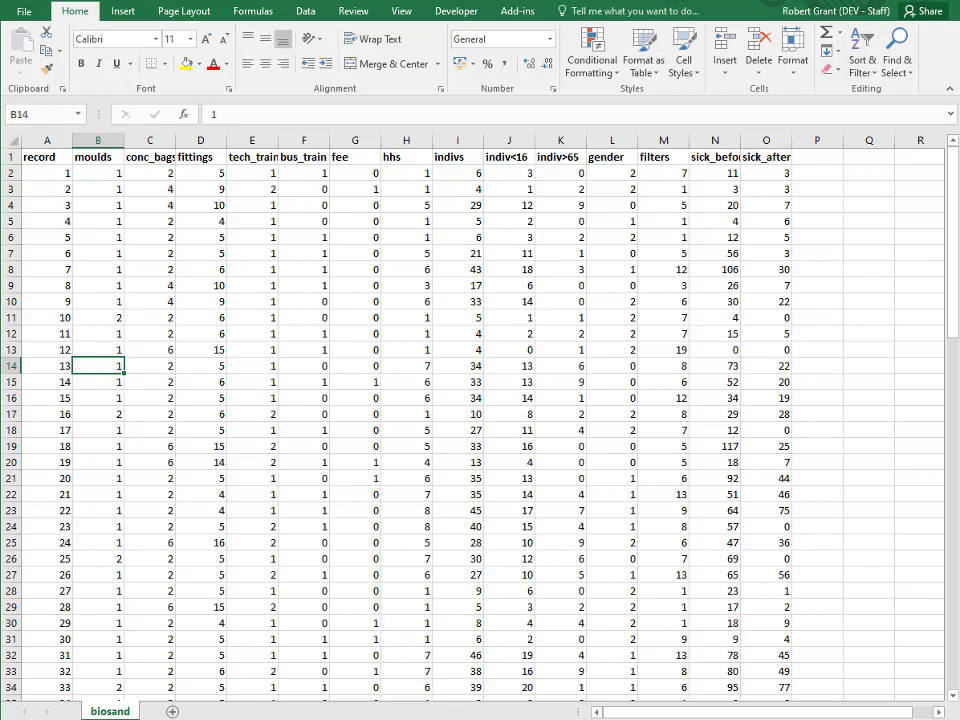
- Read the 'Excel: Basic Layout and Navigation' questions in Word, then return to the biosand sheet
{"action": "key", "text": "alt+Tab"}
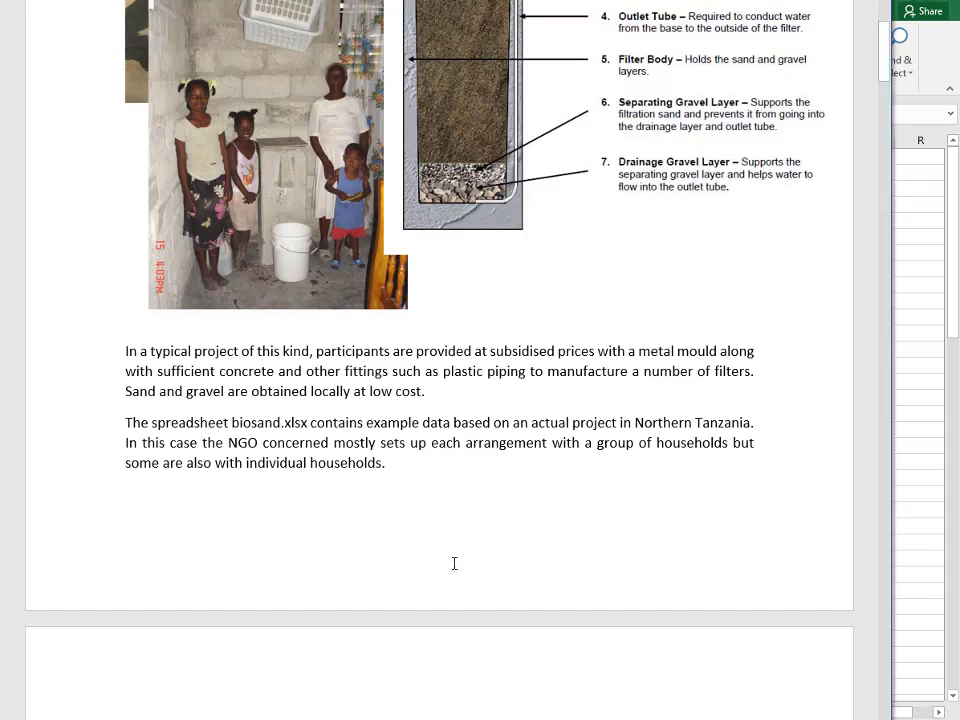
{"action": "scroll", "coordinate": [454, 563], "scroll_direction": "down", "scroll_amount": 3}
{"action": "scroll", "coordinate": [454, 563], "scroll_direction": "down", "scroll_amount": 1}
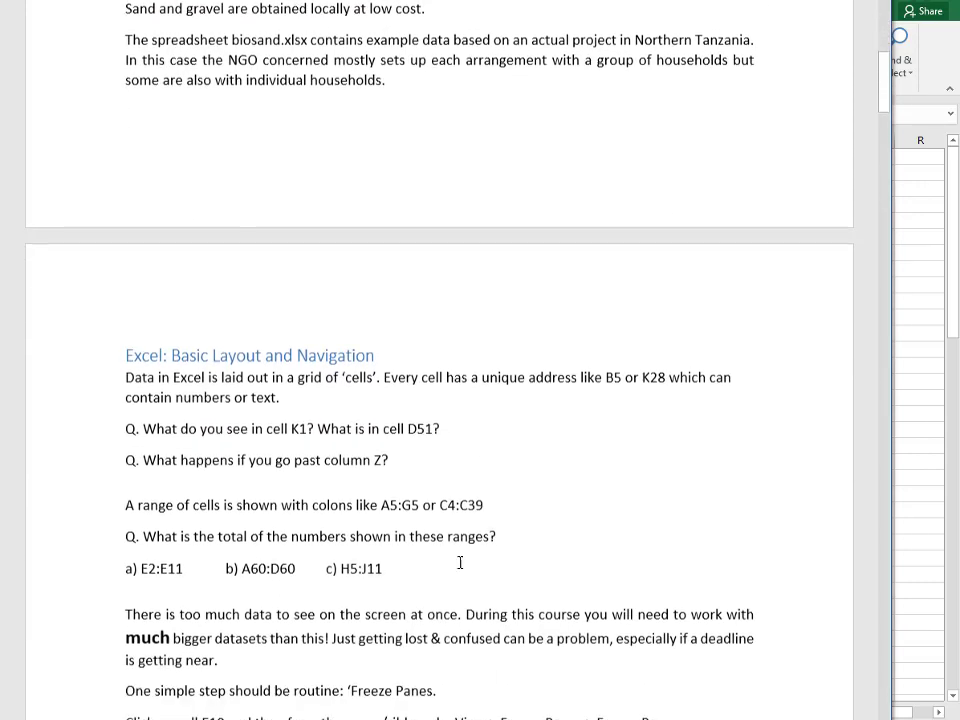
{"action": "scroll", "coordinate": [583, 545], "scroll_direction": "down", "scroll_amount": 5}
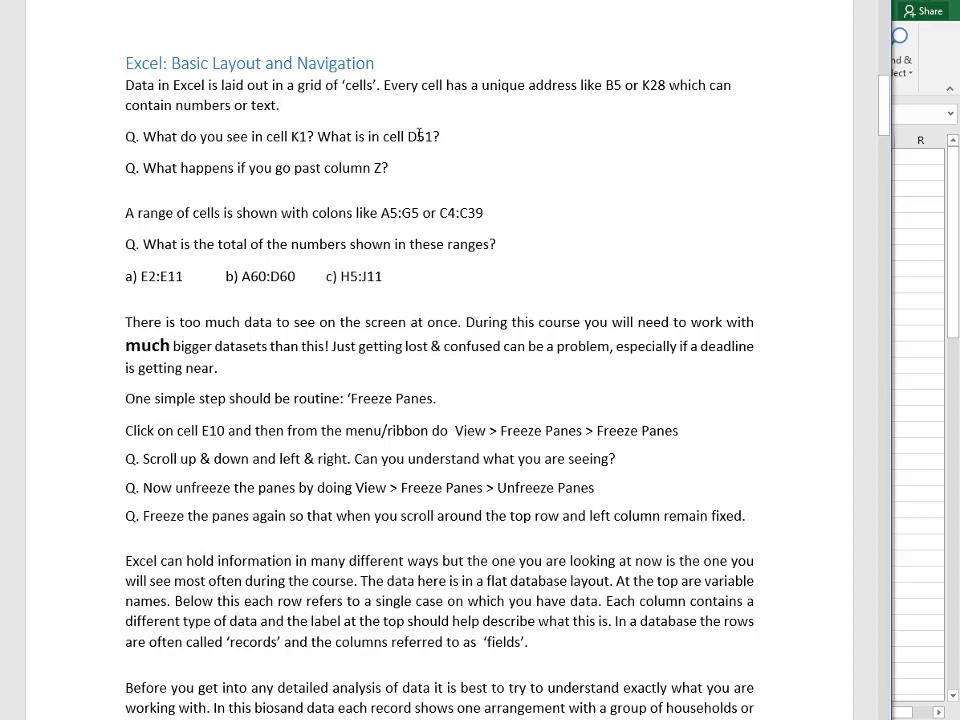
{"action": "left_click", "coordinate": [912, 320]}
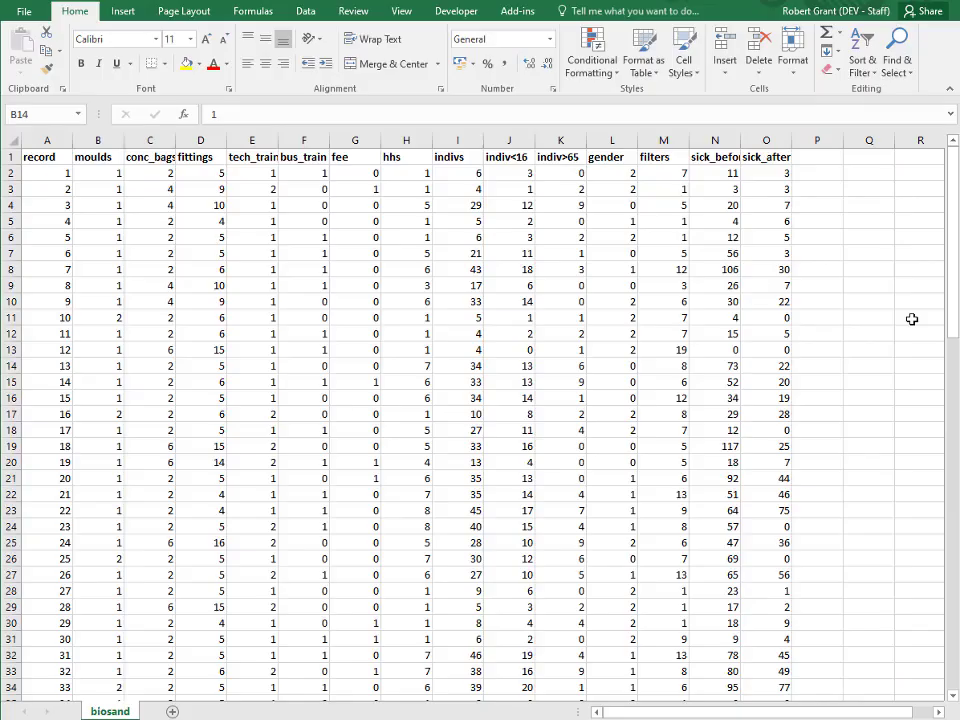
- Confirm cell K1 holds the indiv>65 heading, checking the question in the notes
{"action": "left_click", "coordinate": [563, 156]}
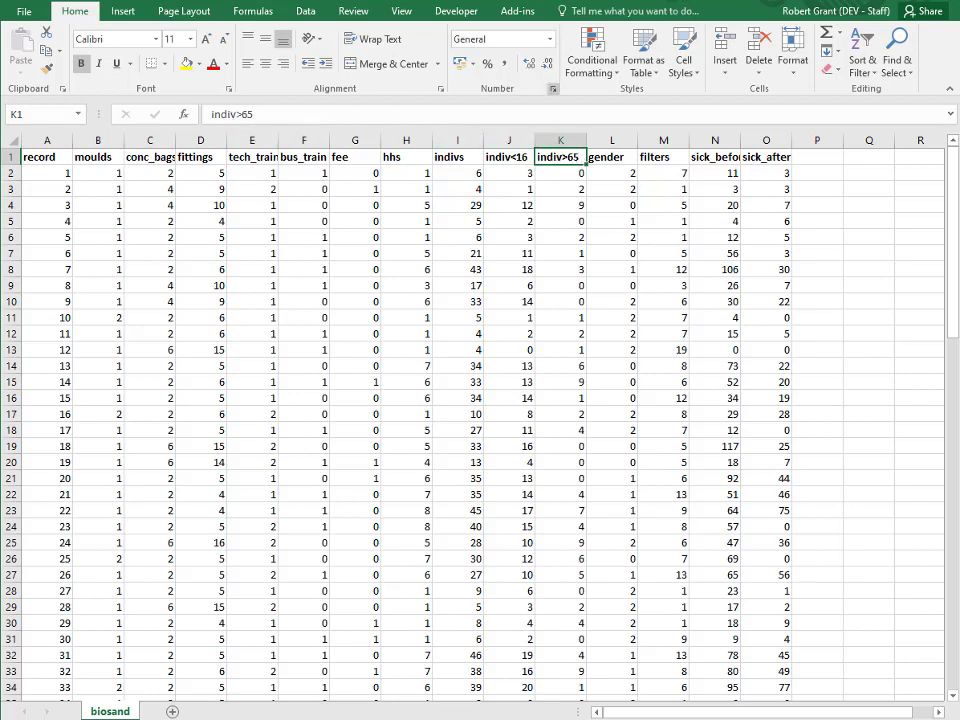
{"action": "key", "text": "alt+Tab"}
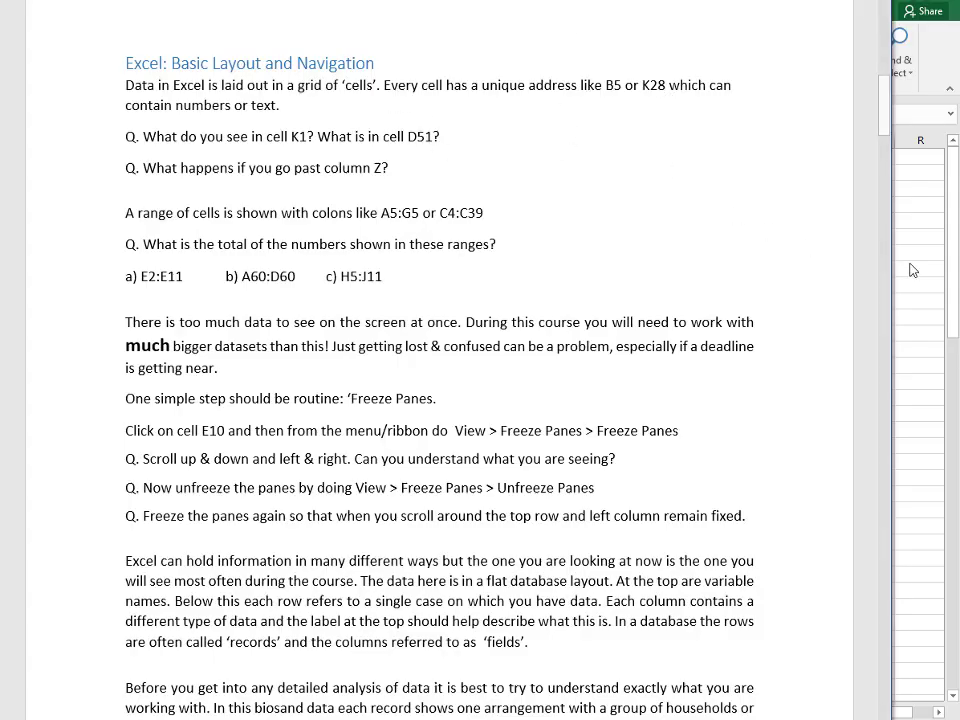
{"action": "key", "text": "alt+Tab"}
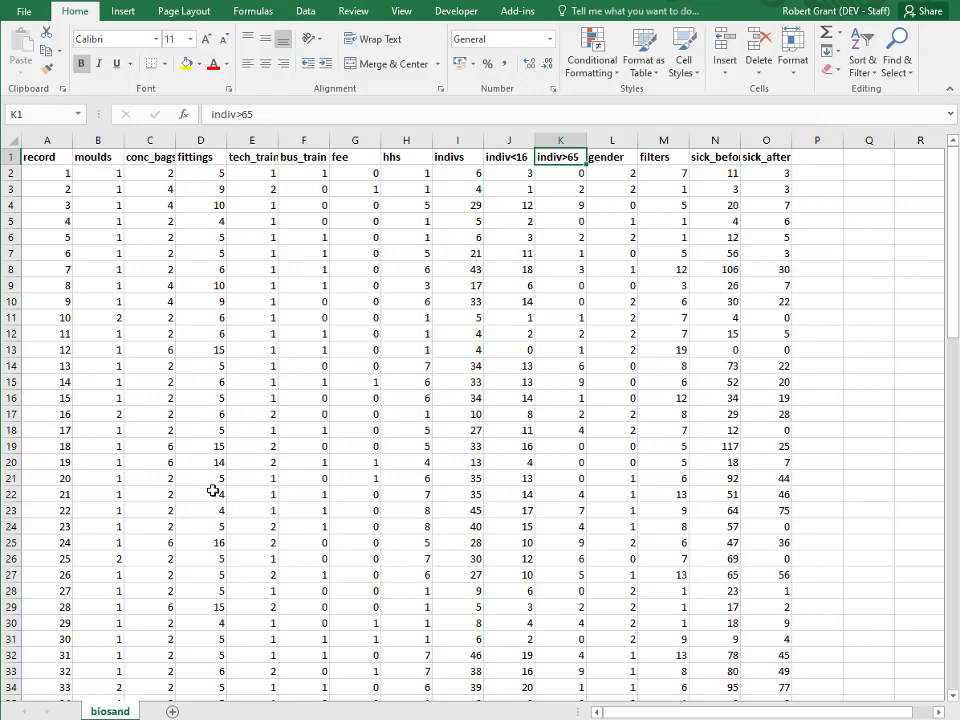
- Find that D51 holds 16, then check the indiv<16 heading in J1
{"action": "scroll", "coordinate": [214, 491], "scroll_direction": "down", "scroll_amount": 9}
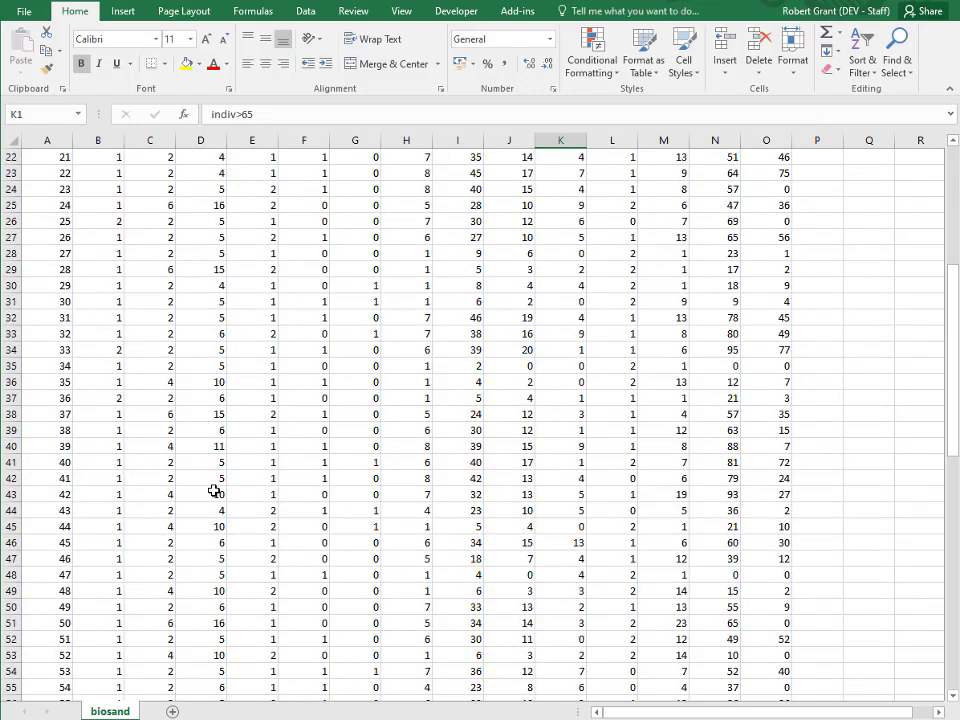
{"action": "scroll", "coordinate": [214, 491], "scroll_direction": "down", "scroll_amount": 1}
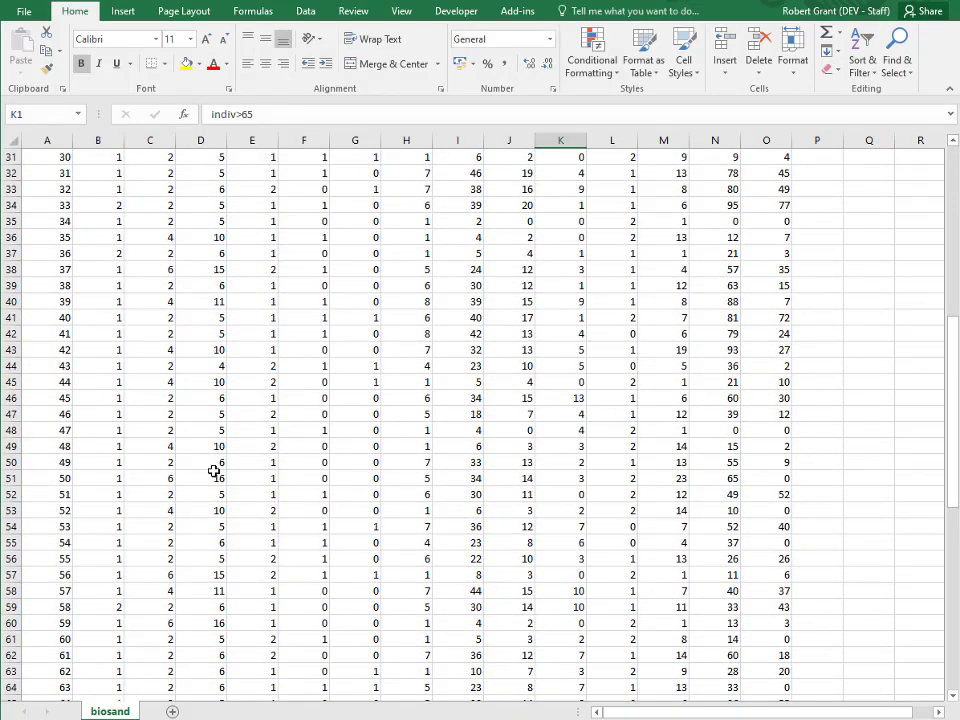
{"action": "left_click", "coordinate": [214, 478]}
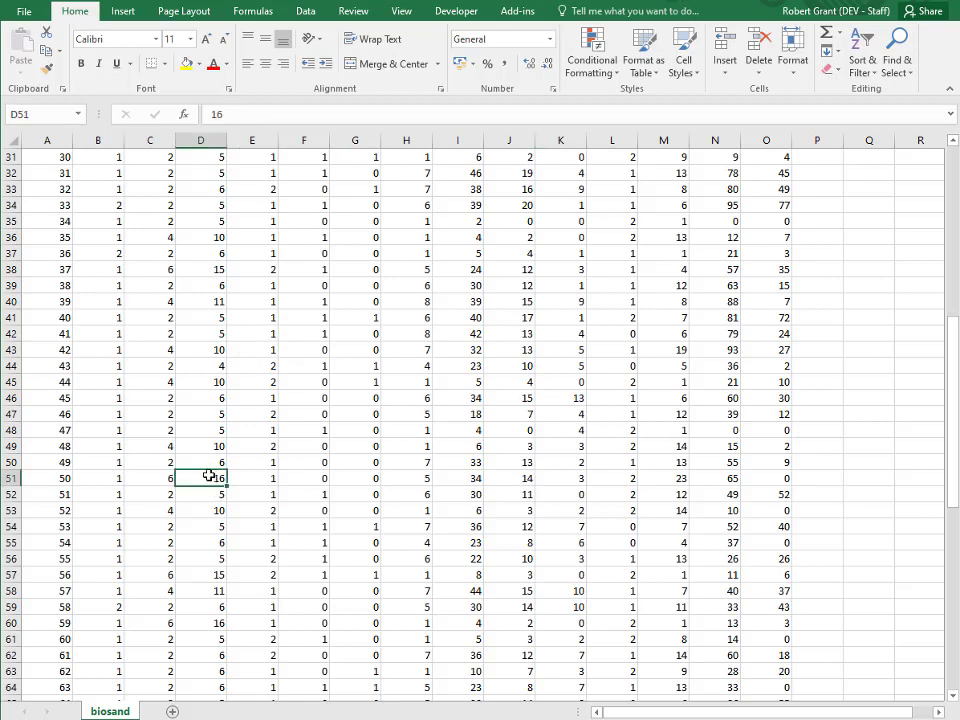
{"action": "scroll", "coordinate": [208, 476], "scroll_direction": "up", "scroll_amount": 10}
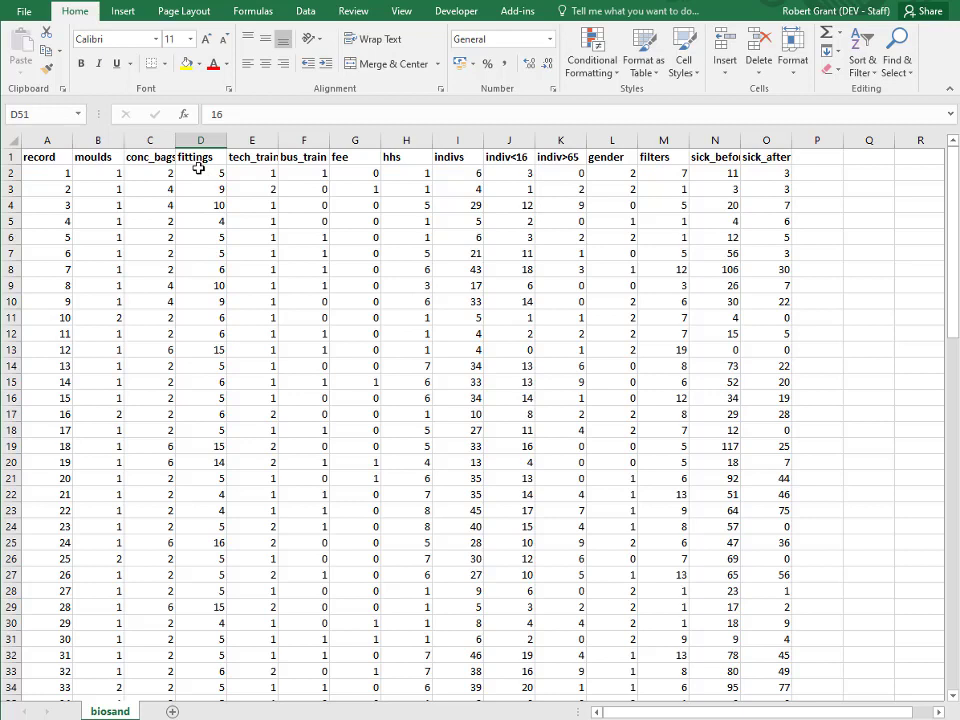
{"action": "left_click", "coordinate": [502, 157]}
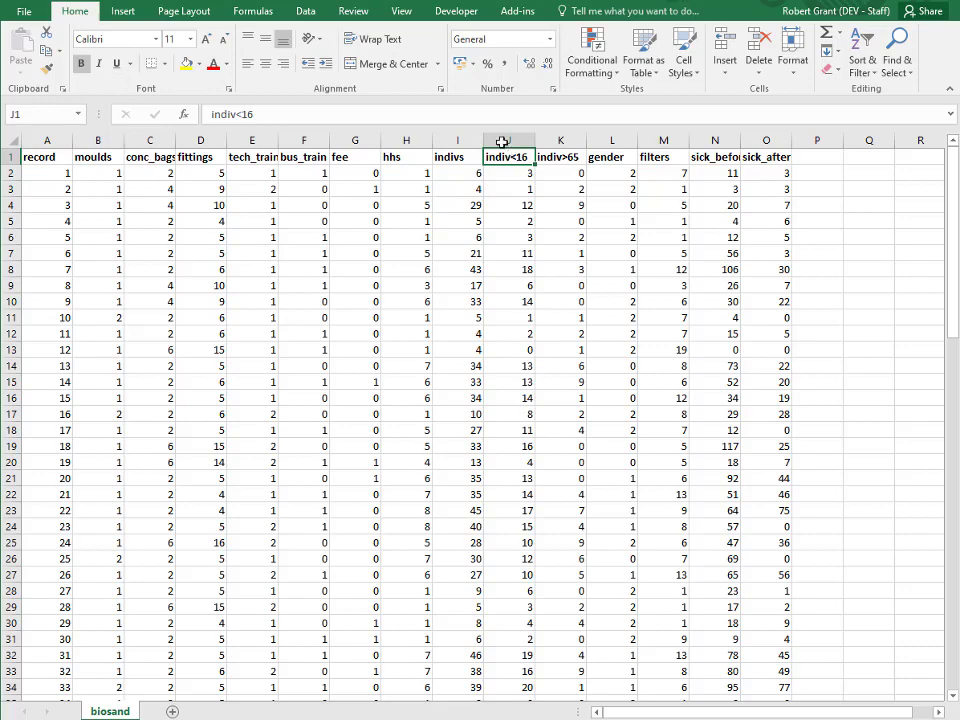
{"action": "key", "text": "alt+Tab"}
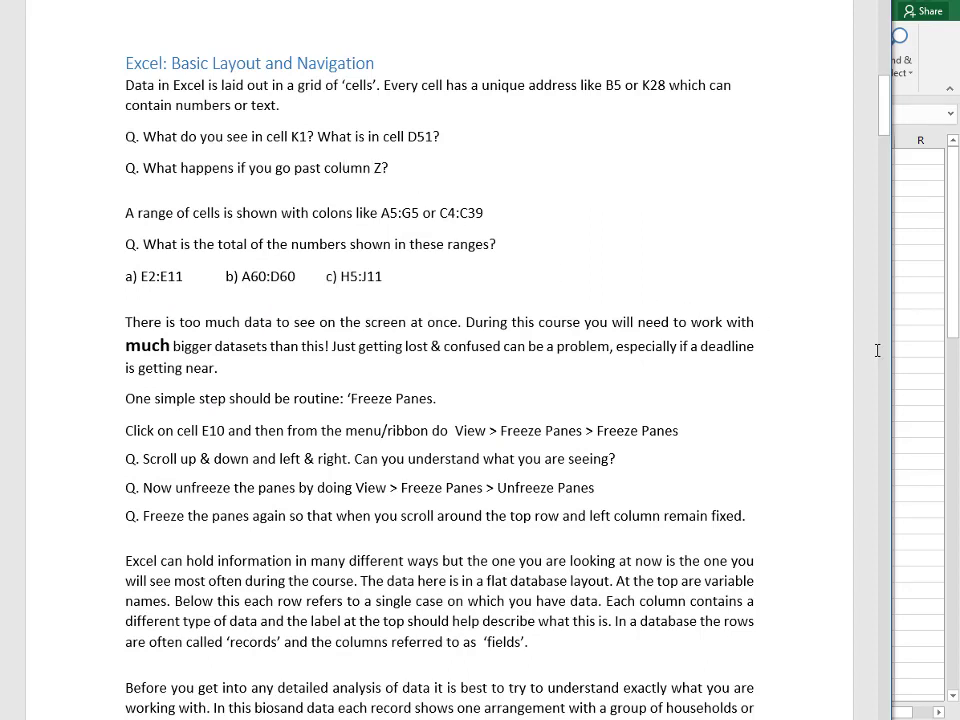
- Scroll the biosand sheet sideways to see columns continue past Z into AA, AB, AC
{"action": "left_click", "coordinate": [916, 348]}
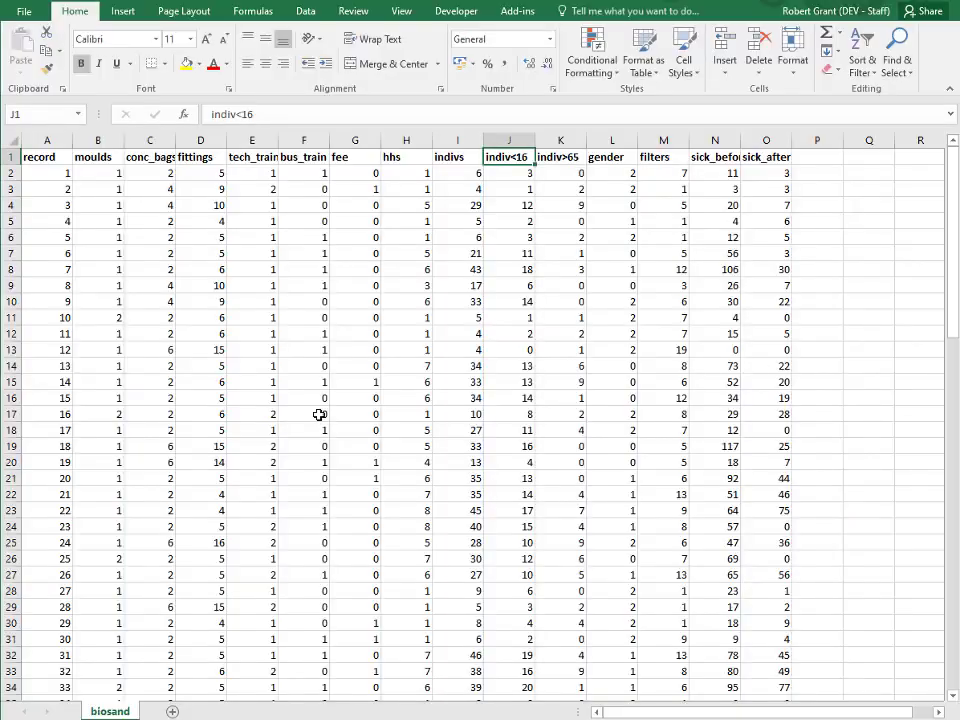
{"action": "scroll", "coordinate": [298, 418], "scroll_direction": "down", "scroll_amount": 7}
{"action": "scroll", "coordinate": [298, 419], "scroll_direction": "down", "scroll_amount": 8}
{"action": "scroll", "coordinate": [298, 419], "scroll_direction": "up", "scroll_amount": 15}
{"action": "left_click_drag", "start_coordinate": [666, 716], "coordinate": [705, 716]}
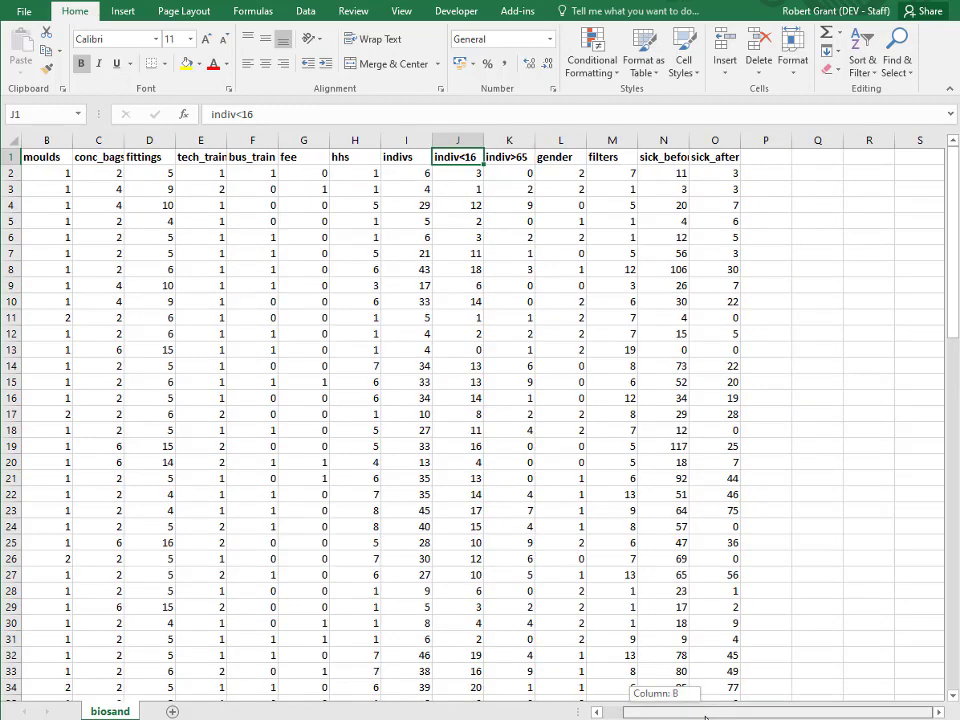
{"action": "left_click", "coordinate": [938, 713]}
{"action": "left_click", "coordinate": [940, 713]}
{"action": "left_click_drag", "start_coordinate": [940, 713], "coordinate": [940, 713]}
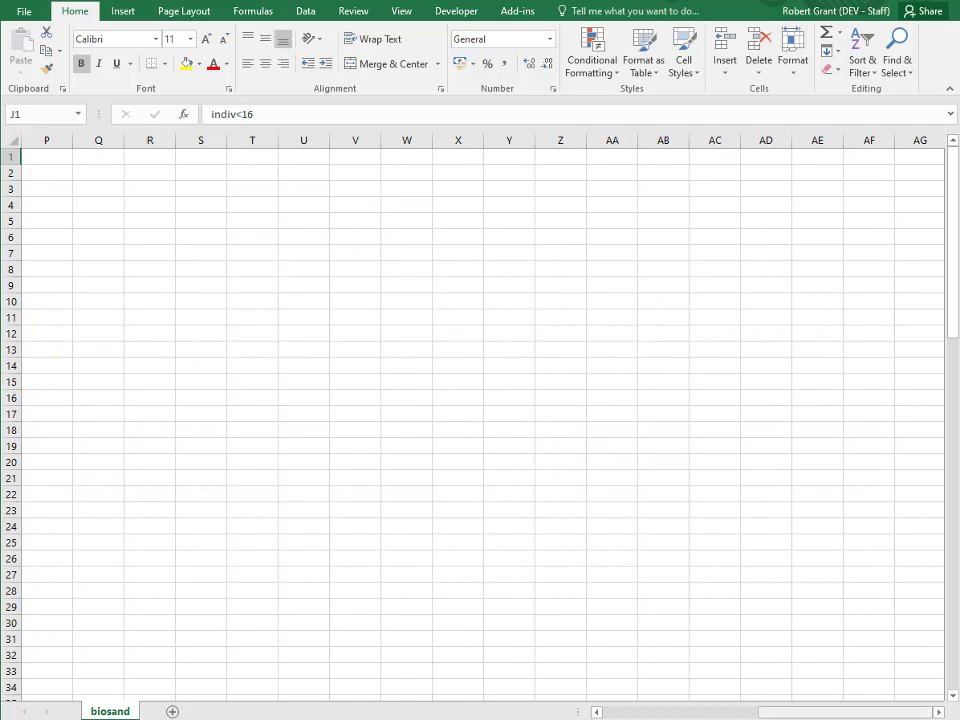
{"action": "left_click_drag", "start_coordinate": [865, 712], "coordinate": [655, 713]}
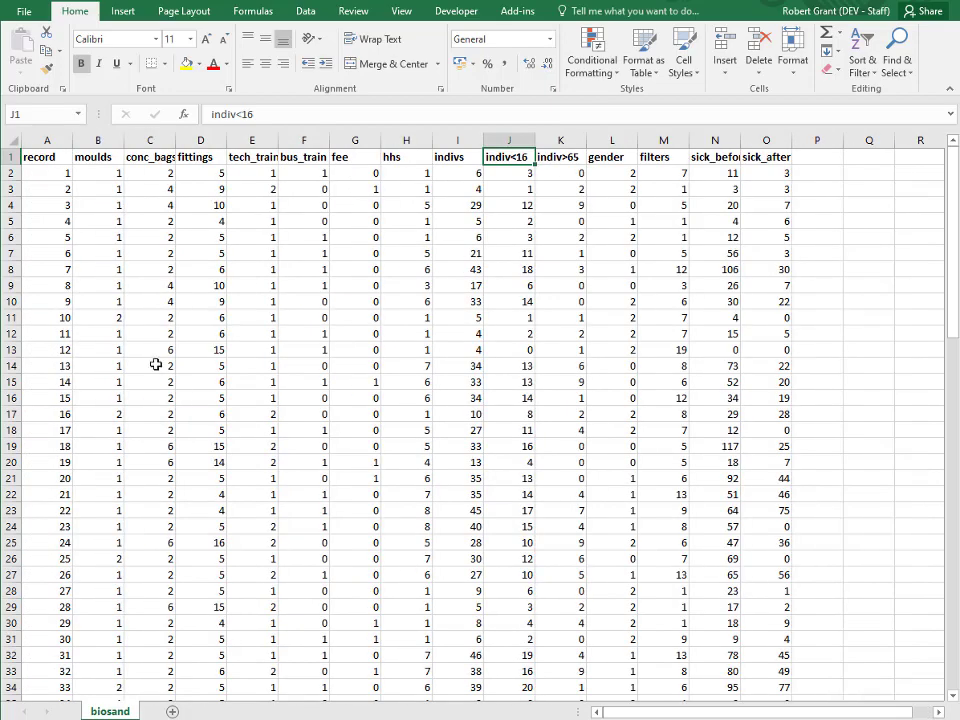
- Inspect the values in cells A2 and H3, then return to the navigation questions
{"action": "left_click", "coordinate": [70, 172]}
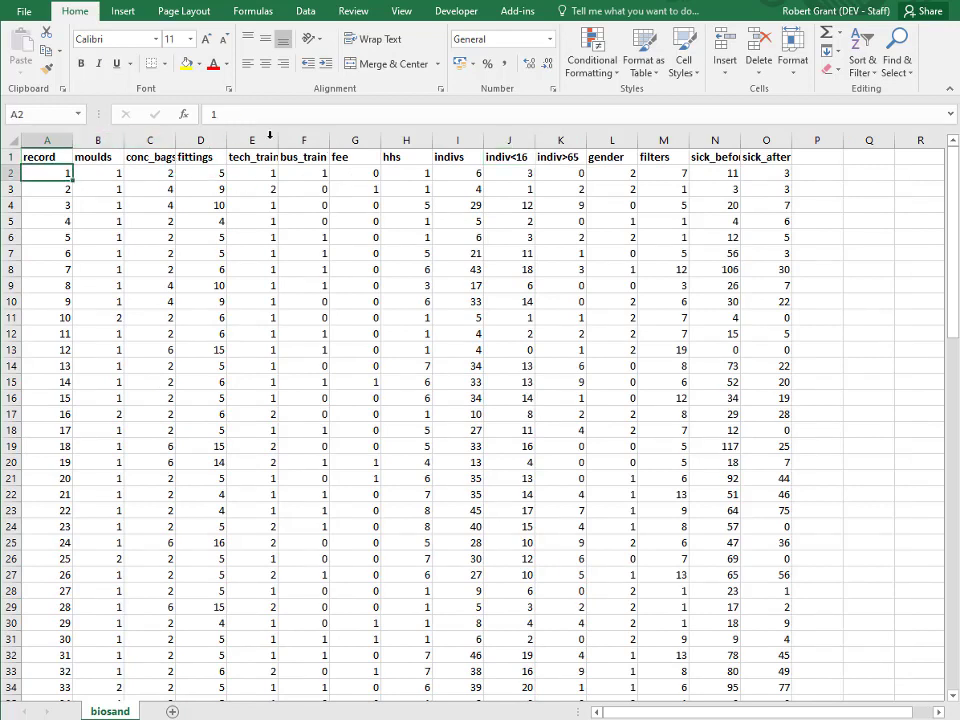
{"action": "left_click", "coordinate": [408, 192]}
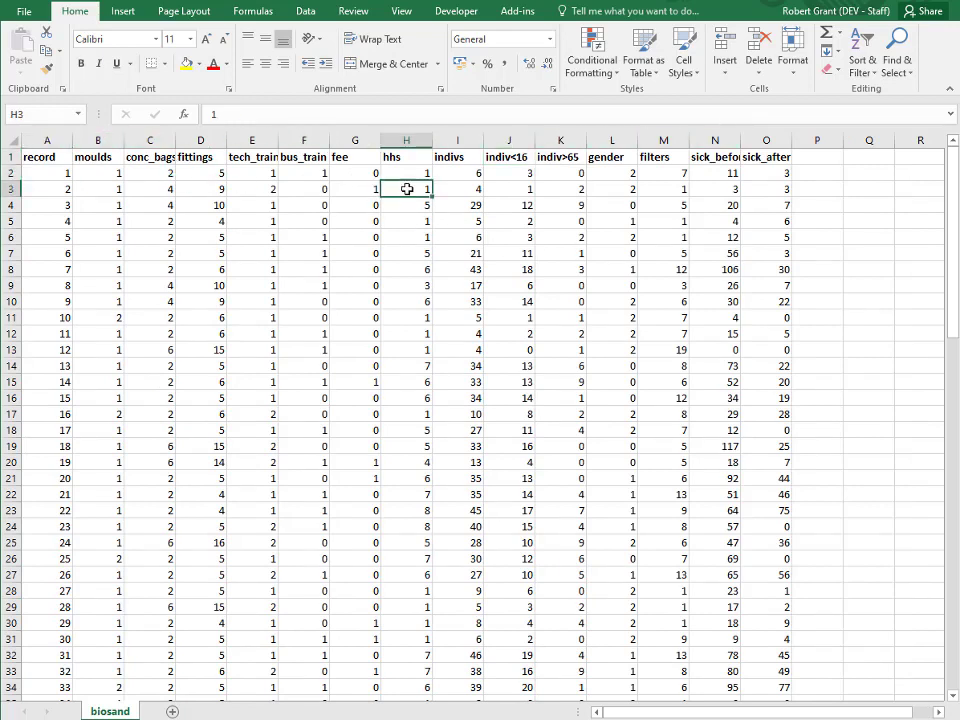
{"action": "key", "text": "alt+Tab"}
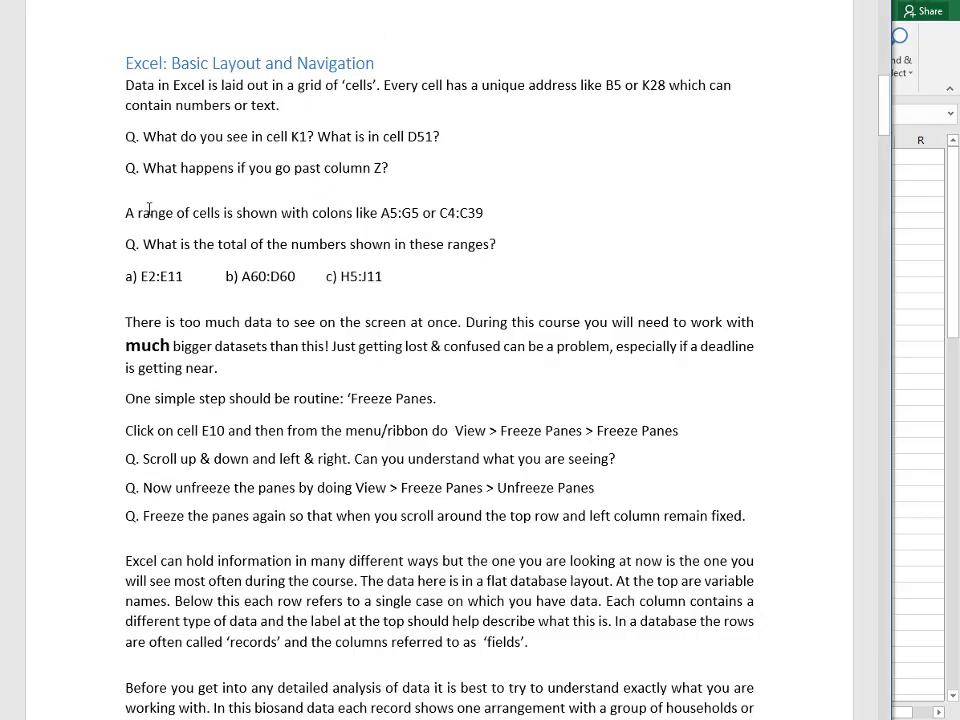
- Read the range-total questions for E2:E11, A60:D60 and H5:J11, then return to Excel
{"action": "scroll", "coordinate": [149, 208], "scroll_direction": "down", "scroll_amount": 1}
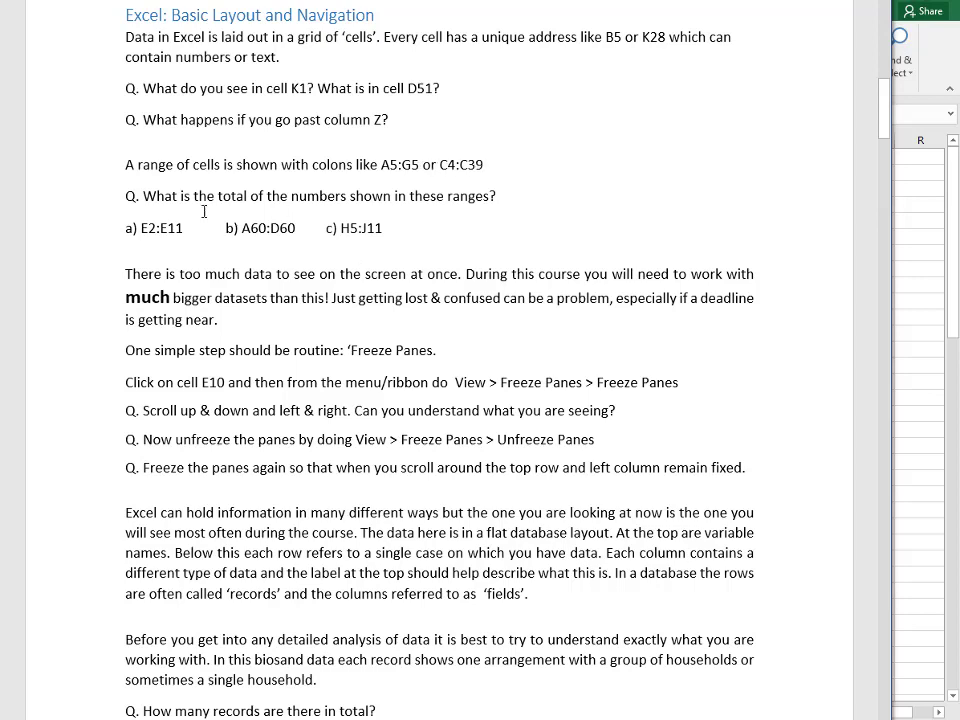
{"action": "scroll", "coordinate": [187, 273], "scroll_direction": "down", "scroll_amount": 1}
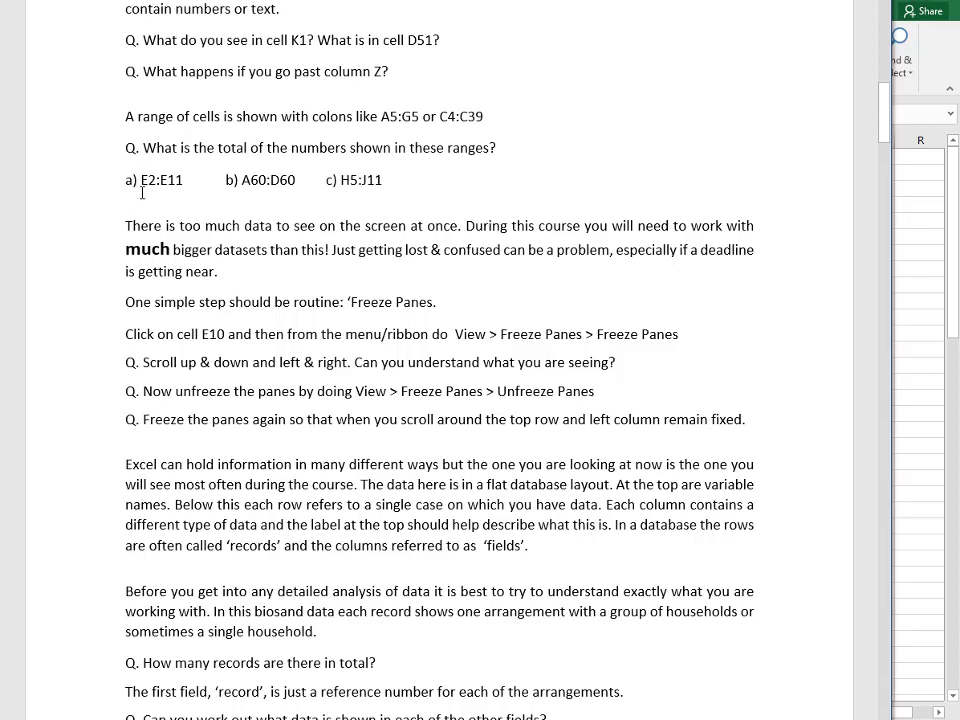
{"action": "left_click", "coordinate": [930, 362]}
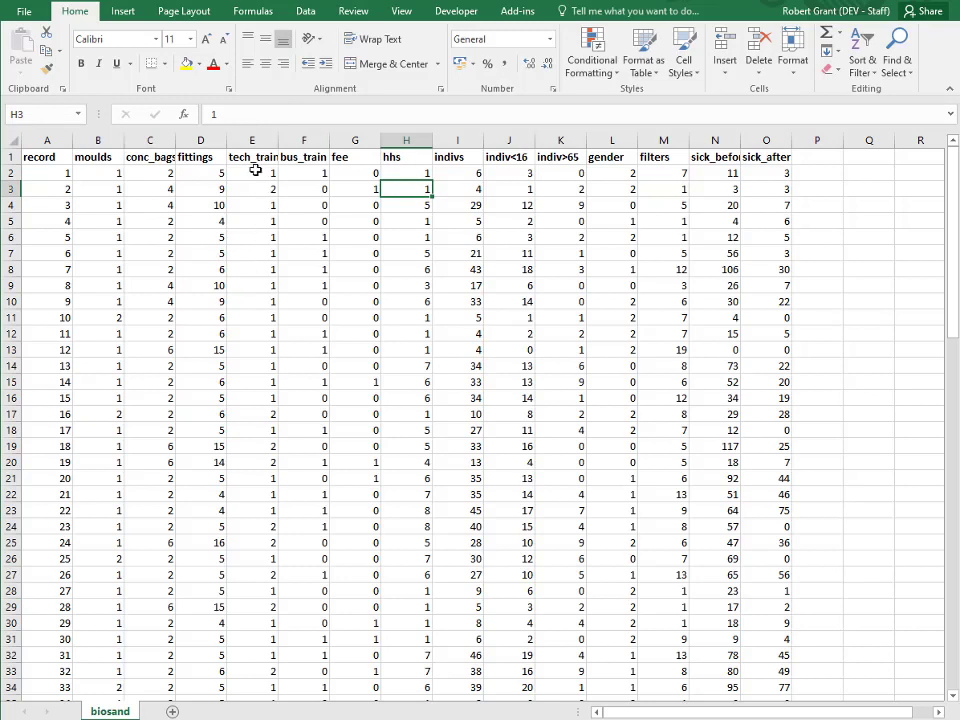
- Select E2:E11 to read its status-bar Sum for the first question
{"action": "left_click_drag", "start_coordinate": [256, 171], "coordinate": [261, 318]}
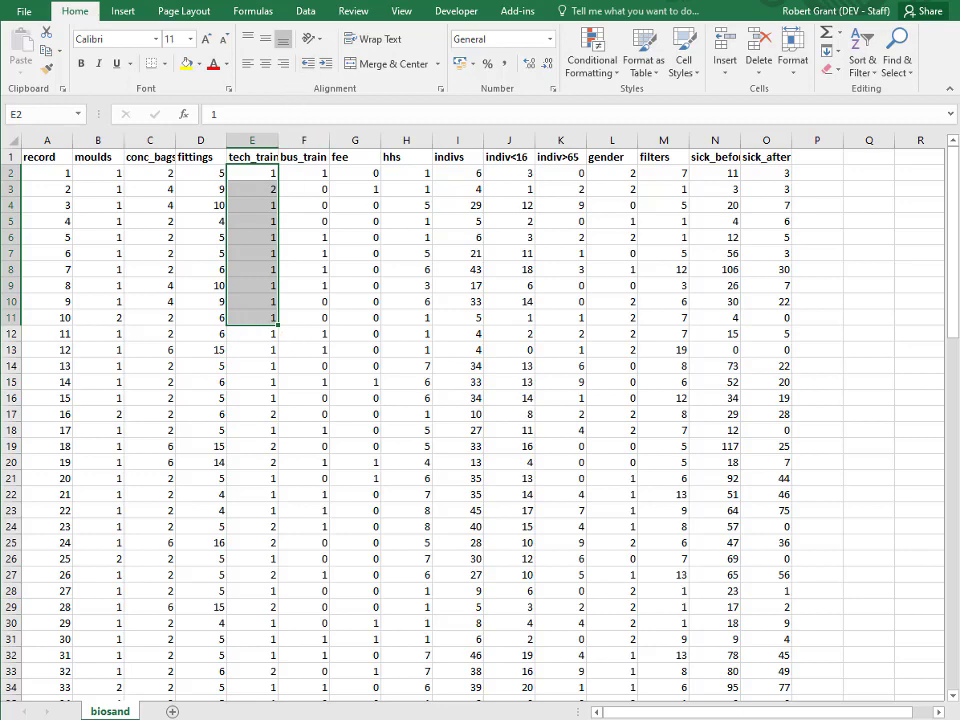
{"action": "key", "text": "alt+Tab"}
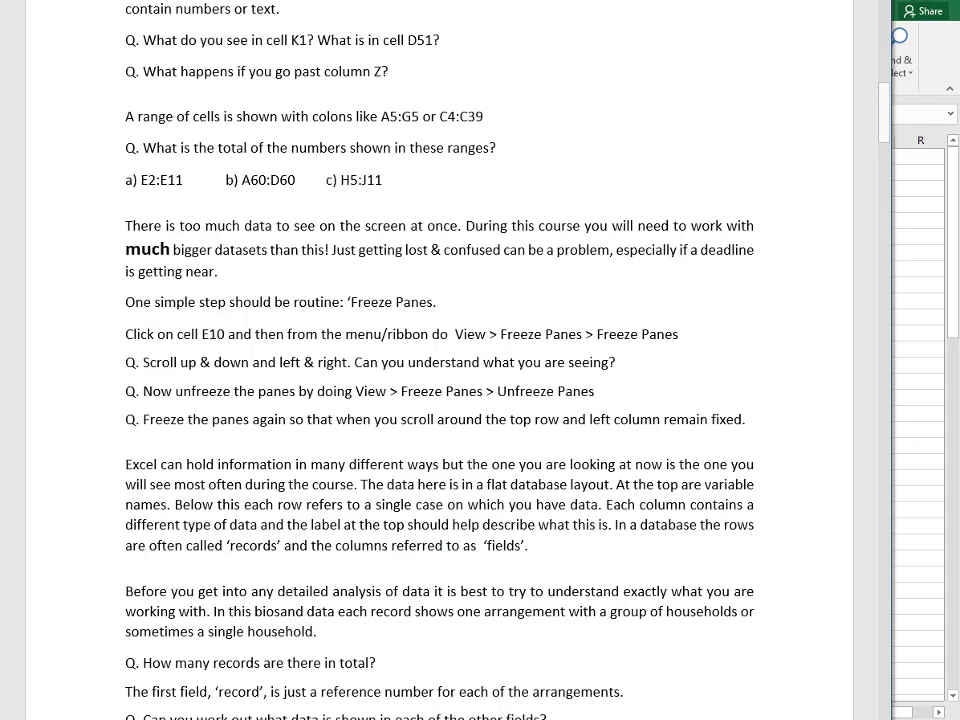
{"action": "left_click", "coordinate": [950, 226]}
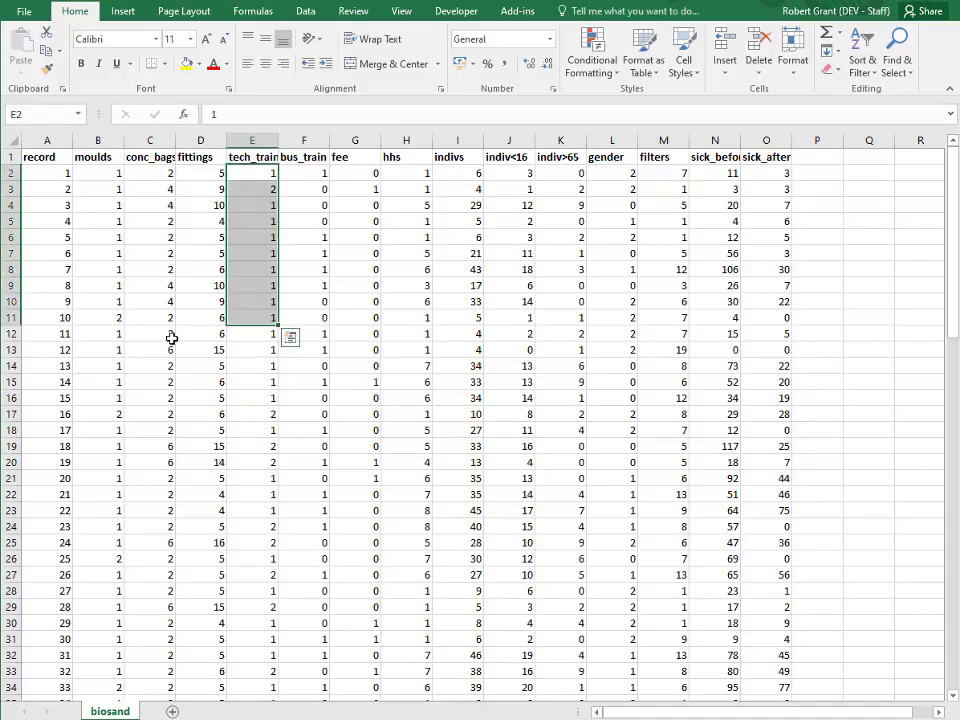
- Select A60:D60 to read its Sum, dismissing the leftover paste prompt
{"action": "scroll", "coordinate": [72, 540], "scroll_direction": "down", "scroll_amount": 2}
{"action": "scroll", "coordinate": [72, 541], "scroll_direction": "down", "scroll_amount": 9}
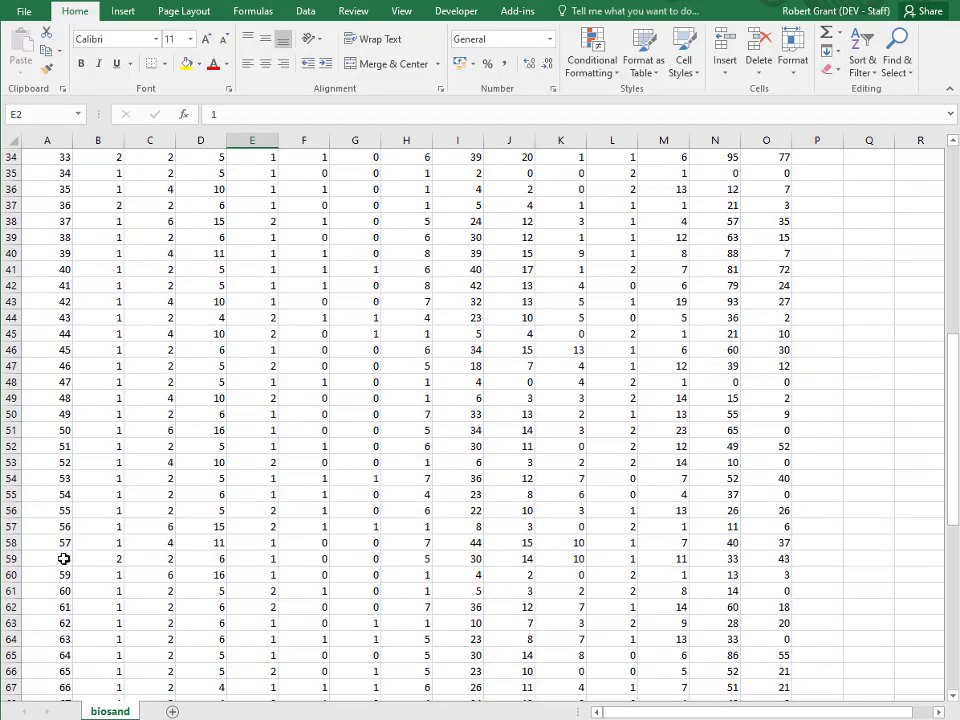
{"action": "left_click_drag", "start_coordinate": [41, 575], "coordinate": [205, 577]}
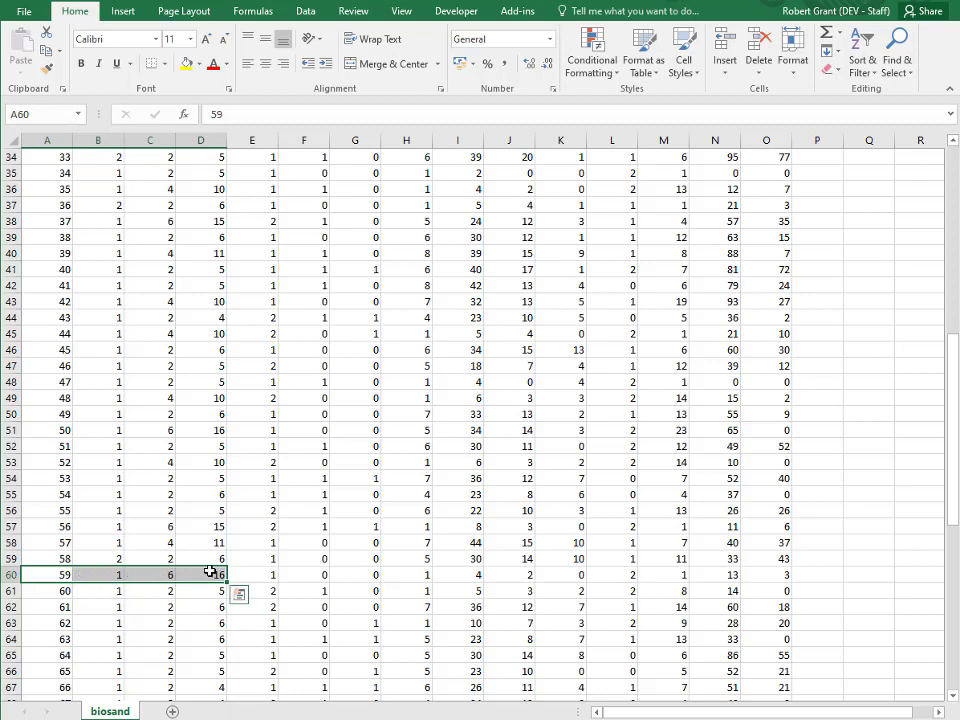
{"action": "key", "text": "Escape"}
{"action": "key", "text": "alt+Tab"}
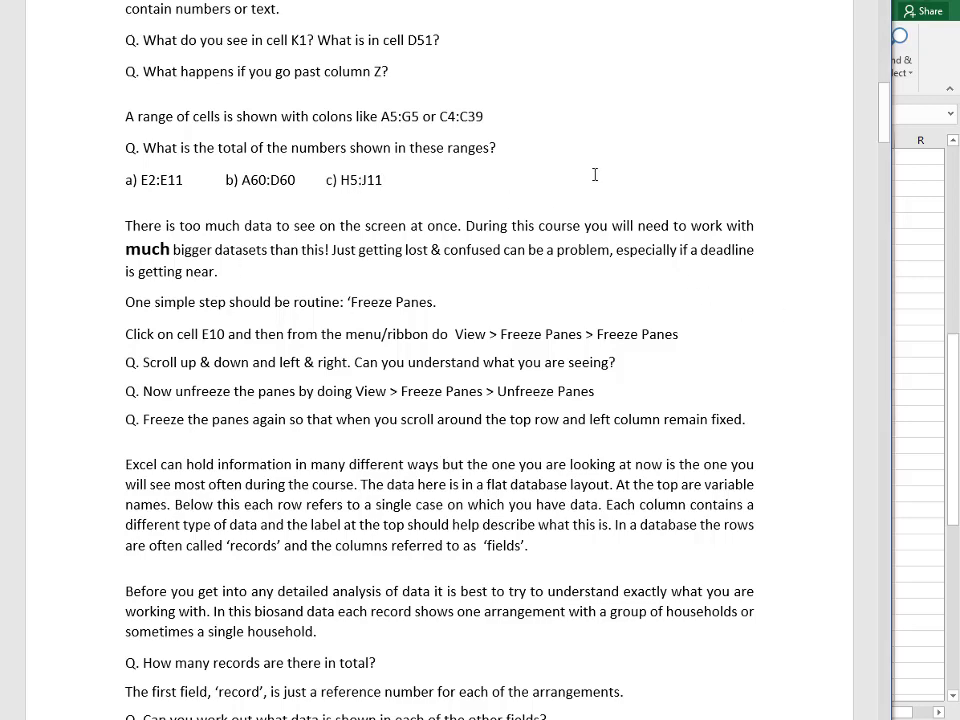
- Select H5:J11 to read its Sum for the third question
{"action": "left_click", "coordinate": [915, 354]}
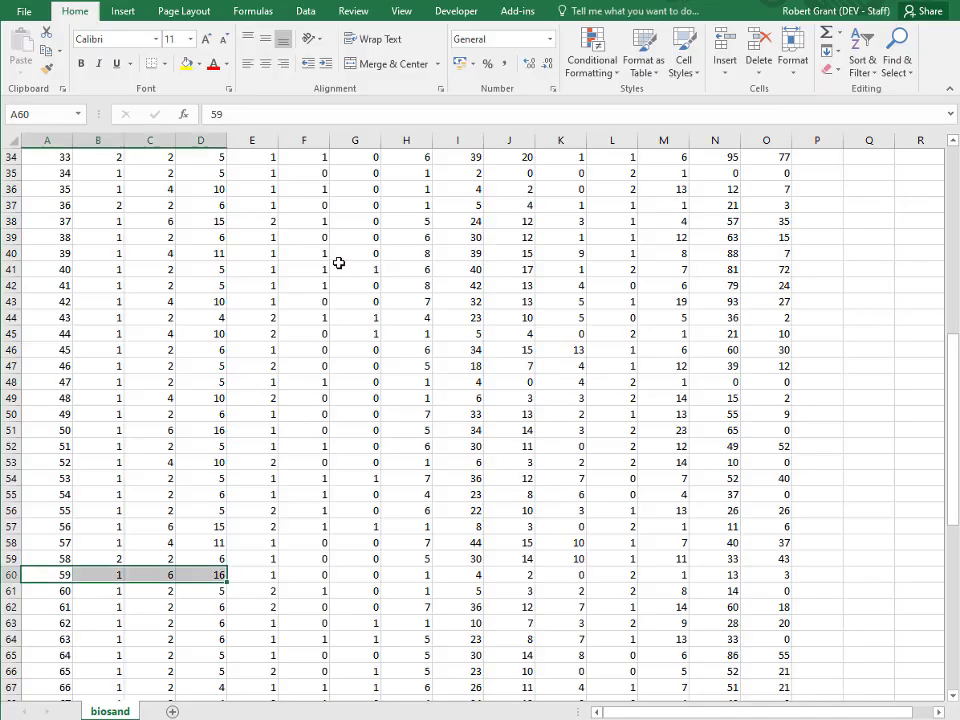
{"action": "scroll", "coordinate": [353, 257], "scroll_direction": "up", "scroll_amount": 11}
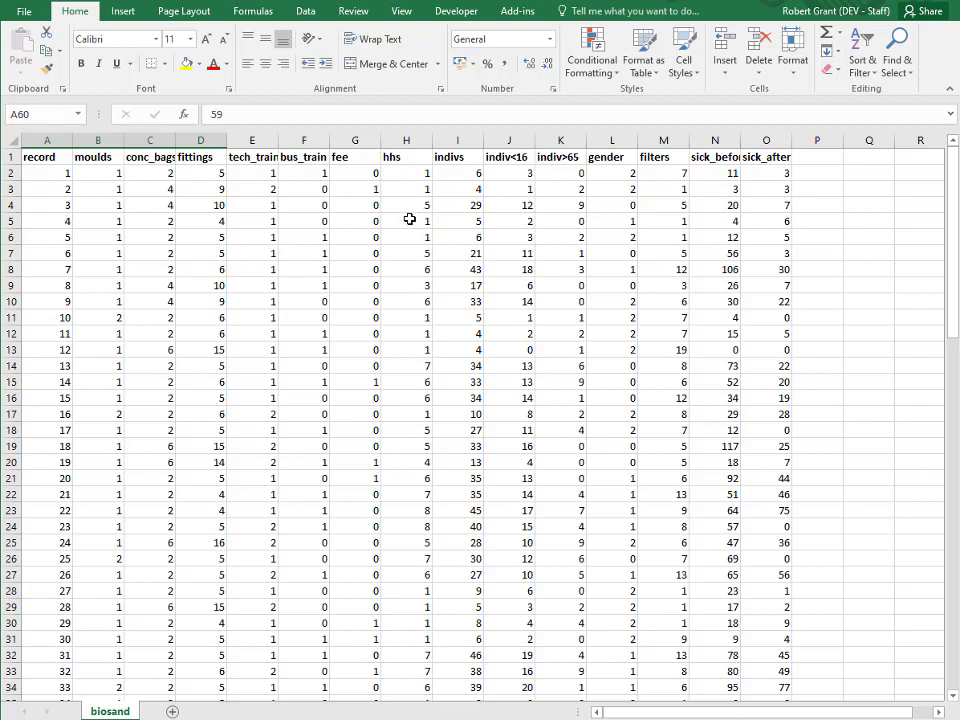
{"action": "left_click_drag", "start_coordinate": [409, 220], "coordinate": [512, 318]}
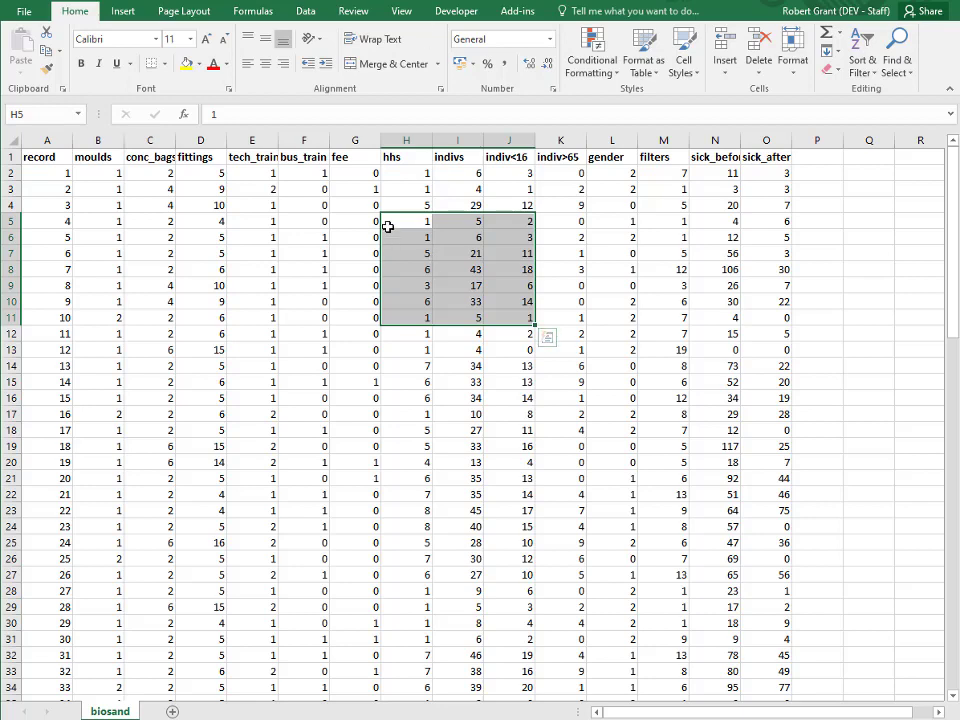
{"action": "key", "text": "alt+Tab"}
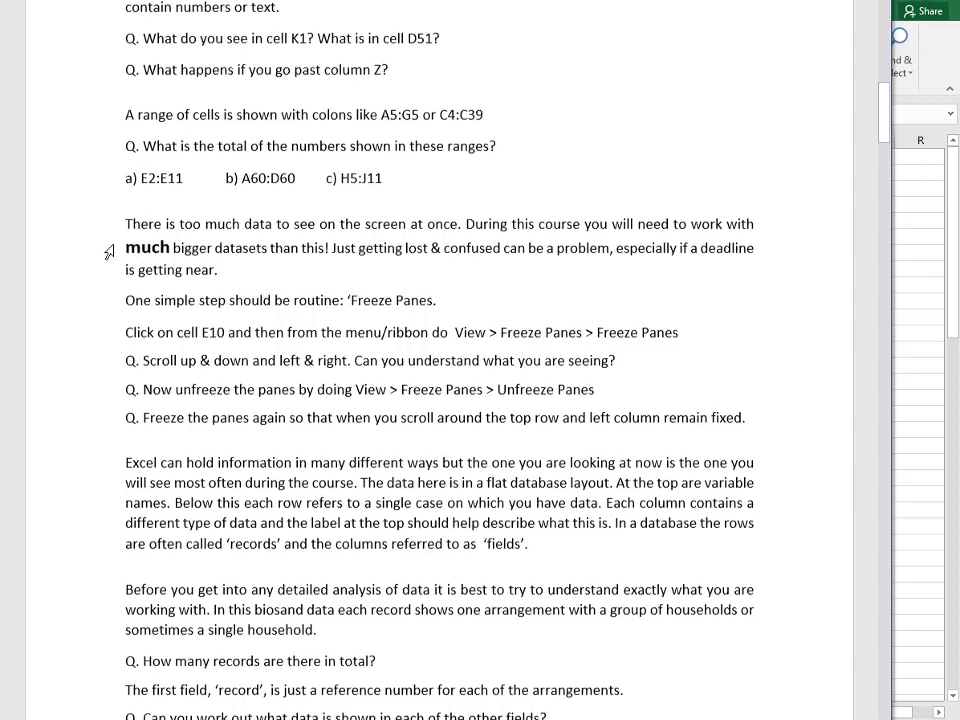
- Read the next question, then select the gender and filters cells L59:M59 in Excel
{"action": "scroll", "coordinate": [108, 250], "scroll_direction": "down", "scroll_amount": 1}
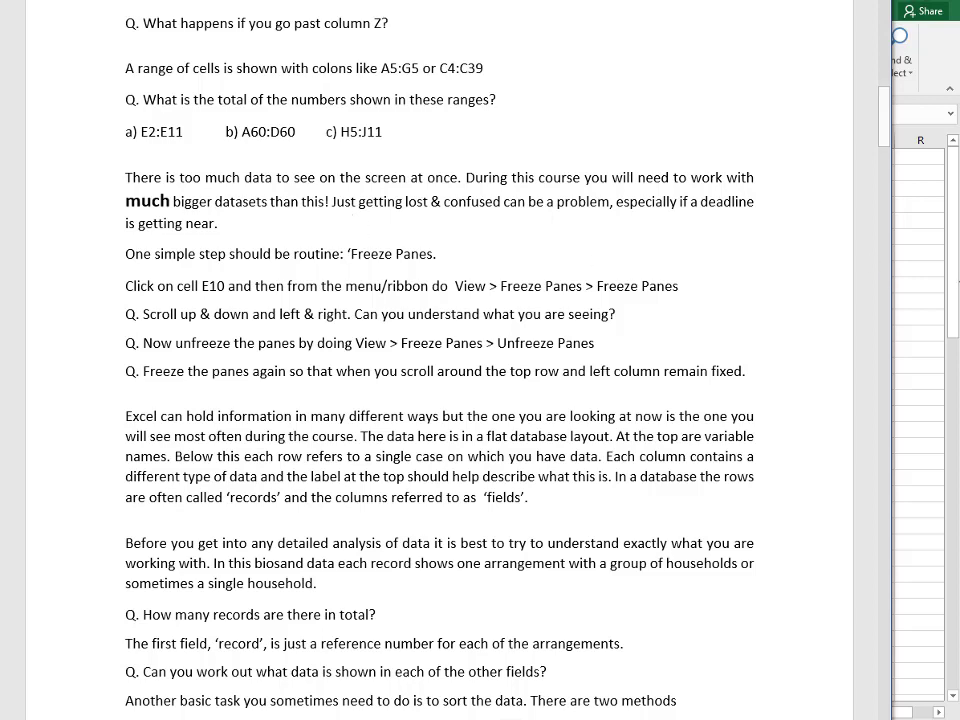
{"action": "left_click", "coordinate": [932, 278]}
{"action": "left_click_drag", "start_coordinate": [955, 287], "coordinate": [955, 530]}
{"action": "left_click_drag", "start_coordinate": [611, 382], "coordinate": [663, 382]}
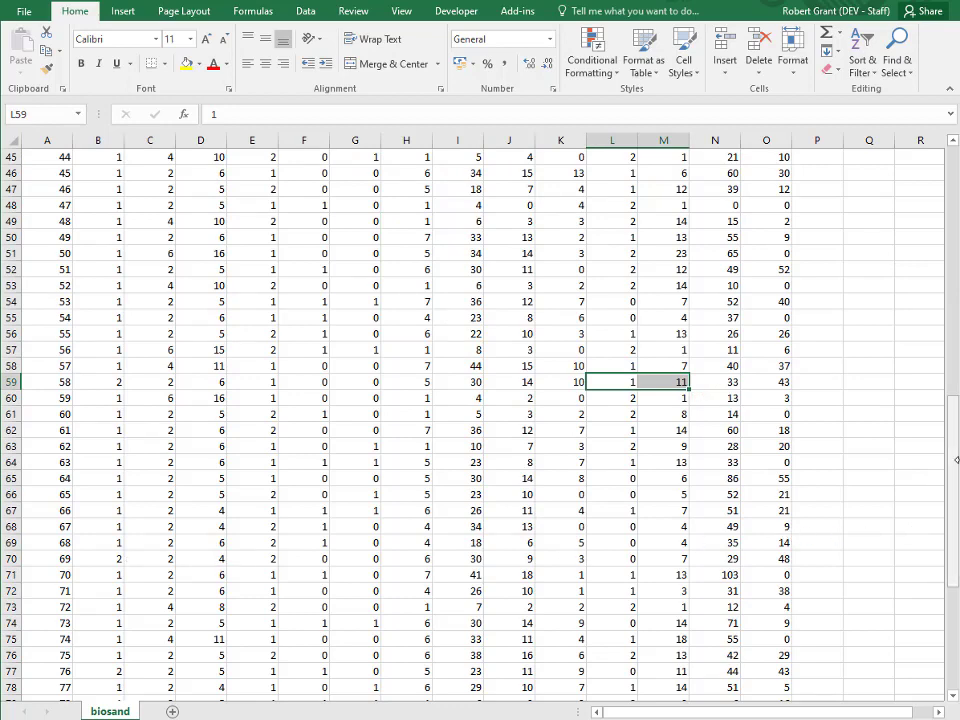
- Scroll back to record 1 at the top and select B2 as the freeze point
{"action": "left_click_drag", "start_coordinate": [950, 476], "coordinate": [313, 296]}
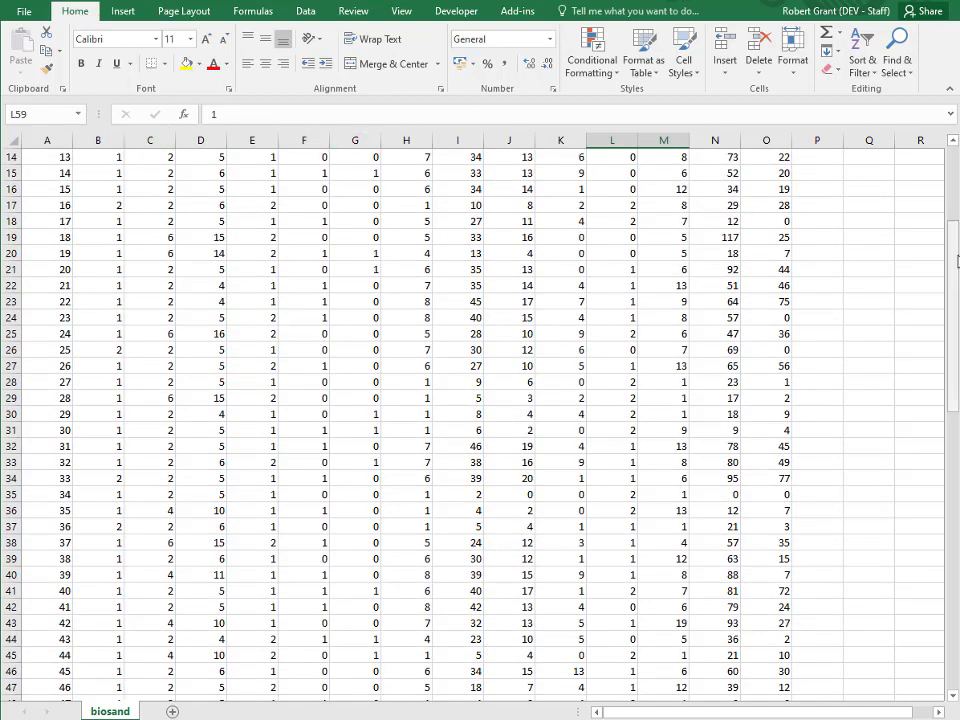
{"action": "left_click_drag", "start_coordinate": [952, 300], "coordinate": [952, 235]}
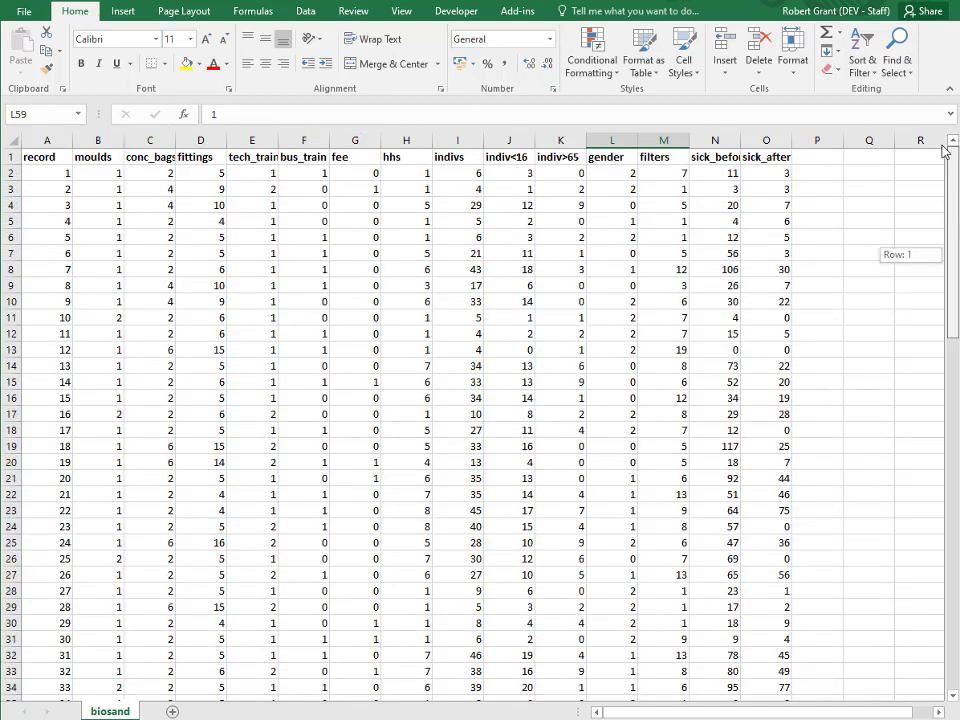
{"action": "left_click", "coordinate": [39, 175]}
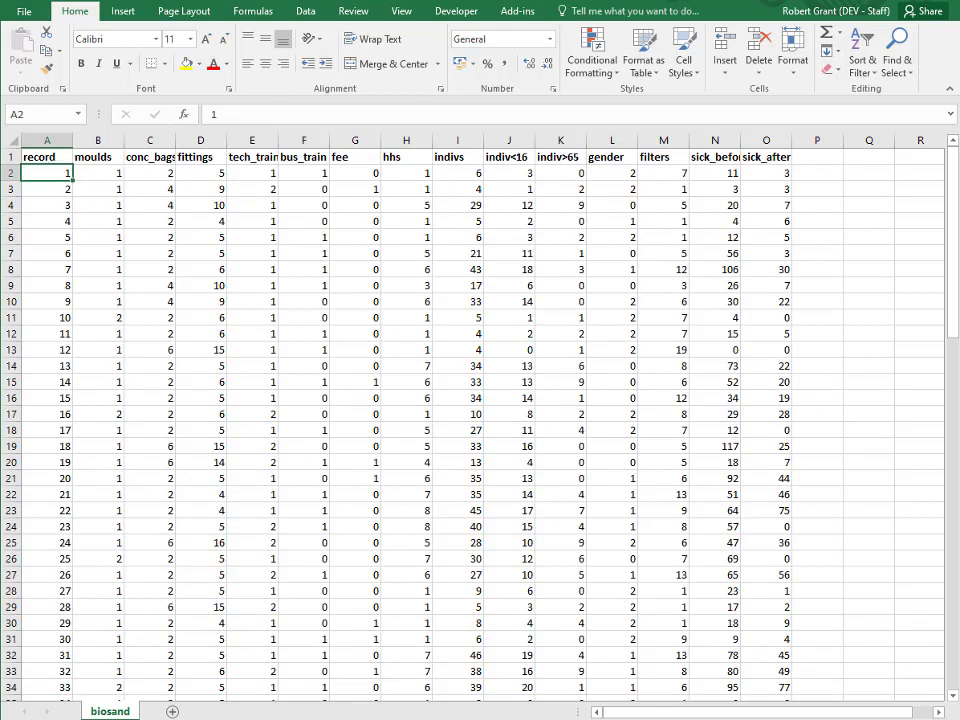
{"action": "key", "text": "alt+Tab"}
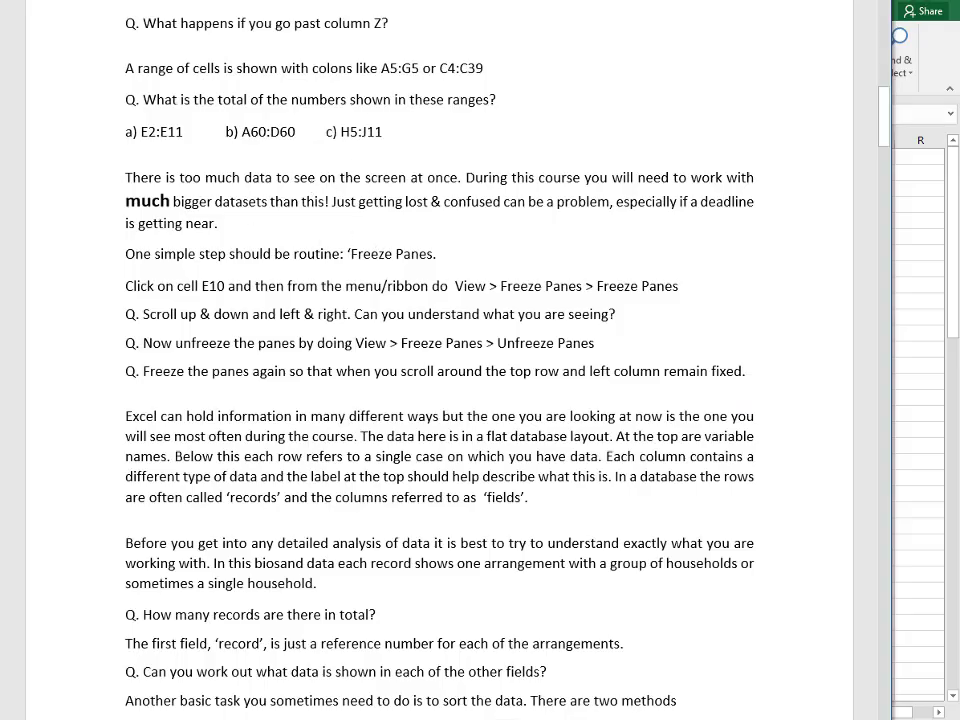
{"action": "left_click", "coordinate": [955, 215]}
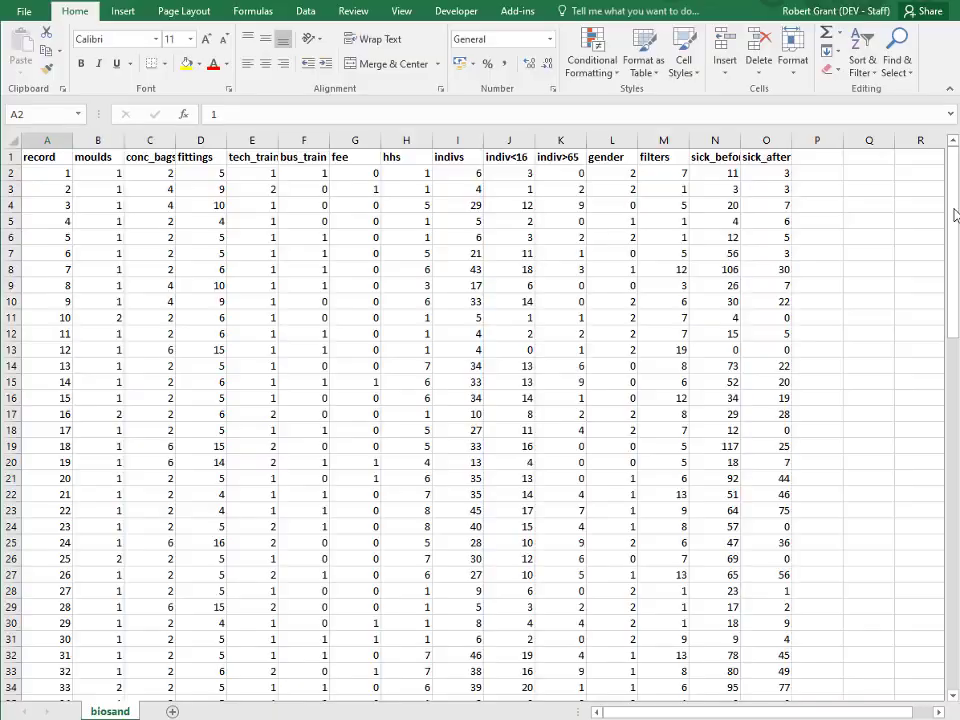
{"action": "left_click", "coordinate": [100, 173]}
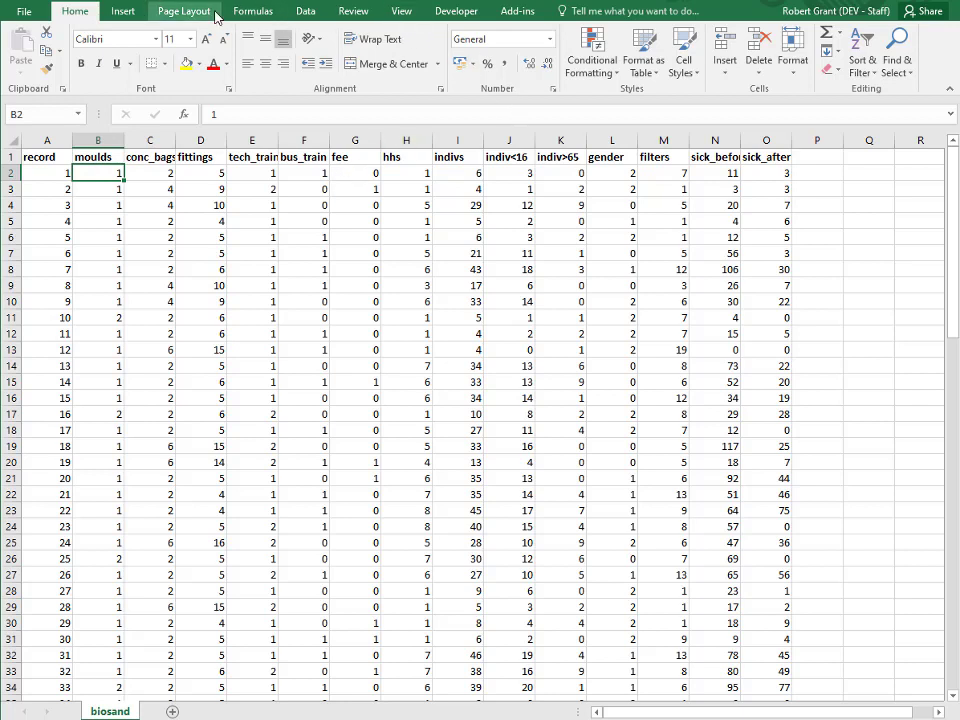
{"action": "left_click", "coordinate": [408, 12]}
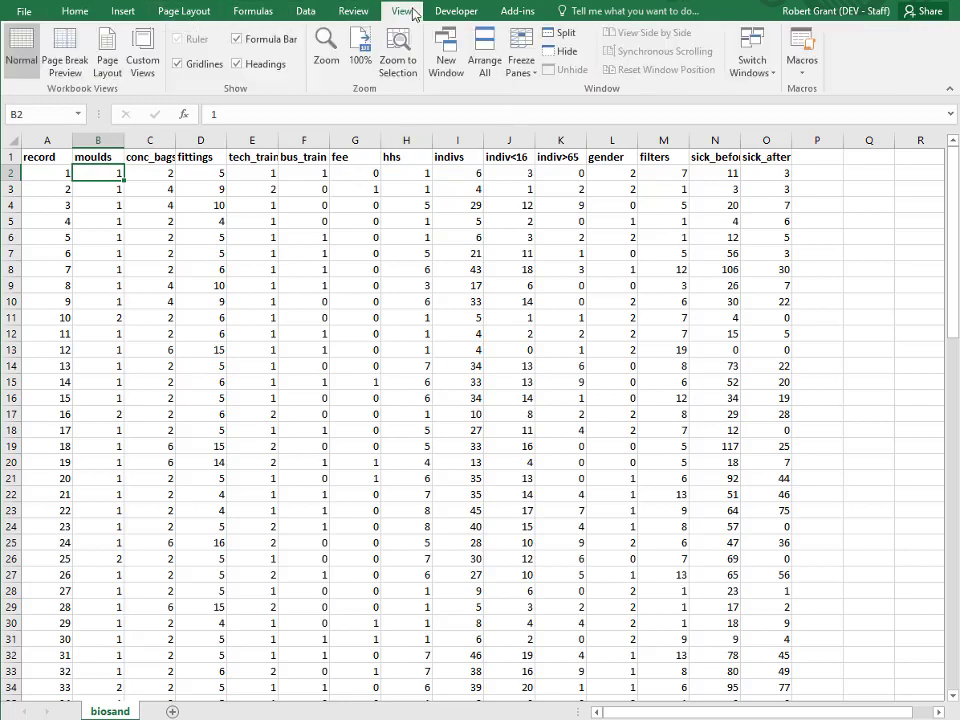
{"action": "left_click", "coordinate": [516, 74]}
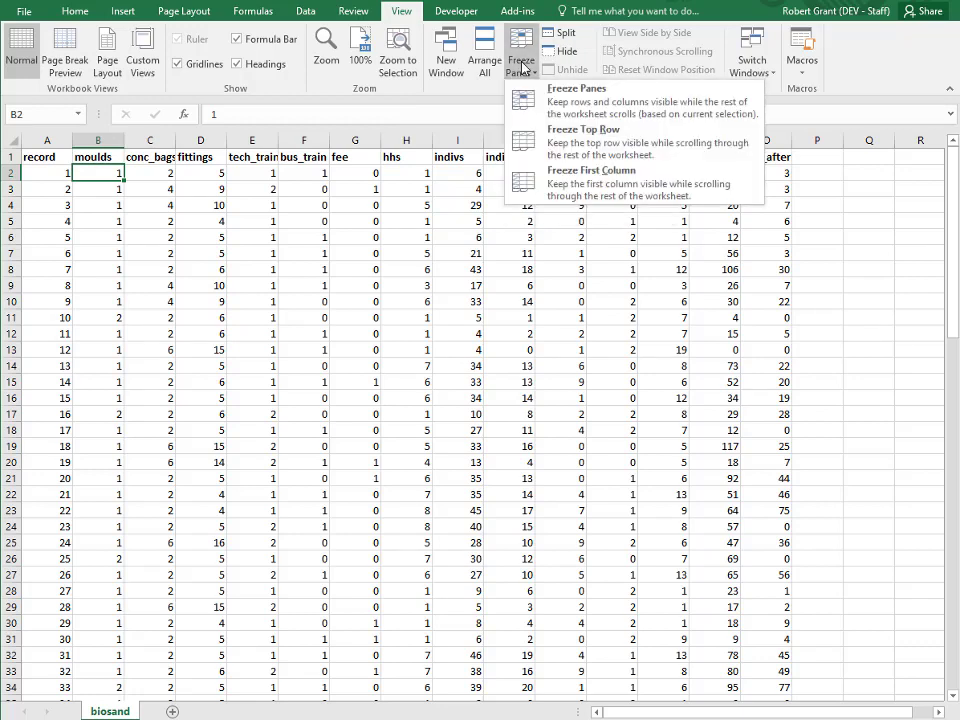
{"action": "left_click", "coordinate": [534, 99]}
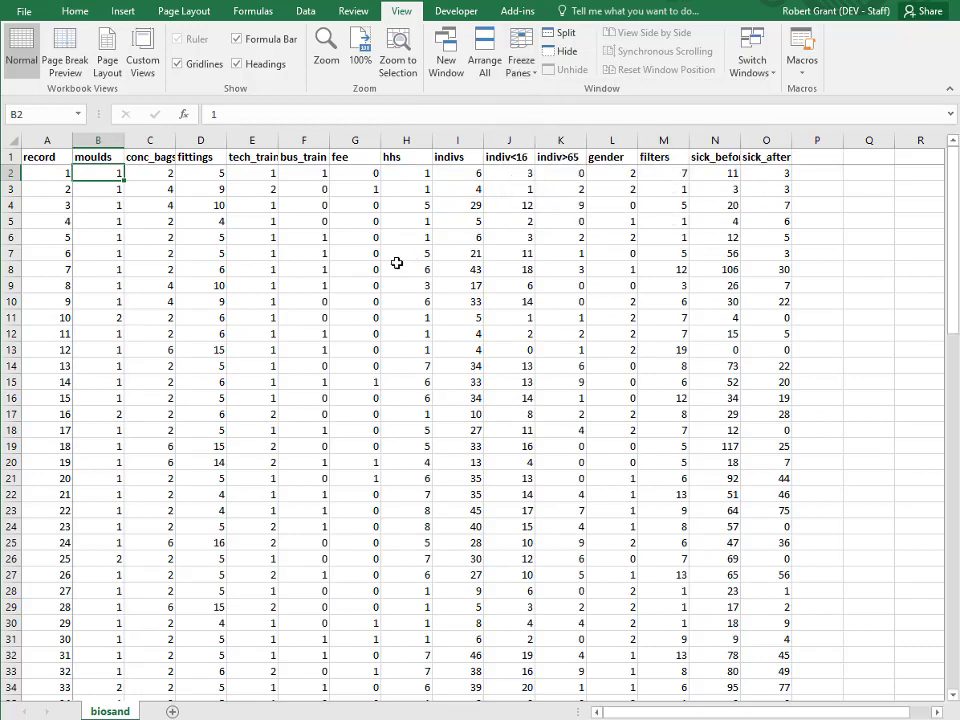
{"action": "scroll", "coordinate": [268, 262], "scroll_direction": "down", "scroll_amount": 9}
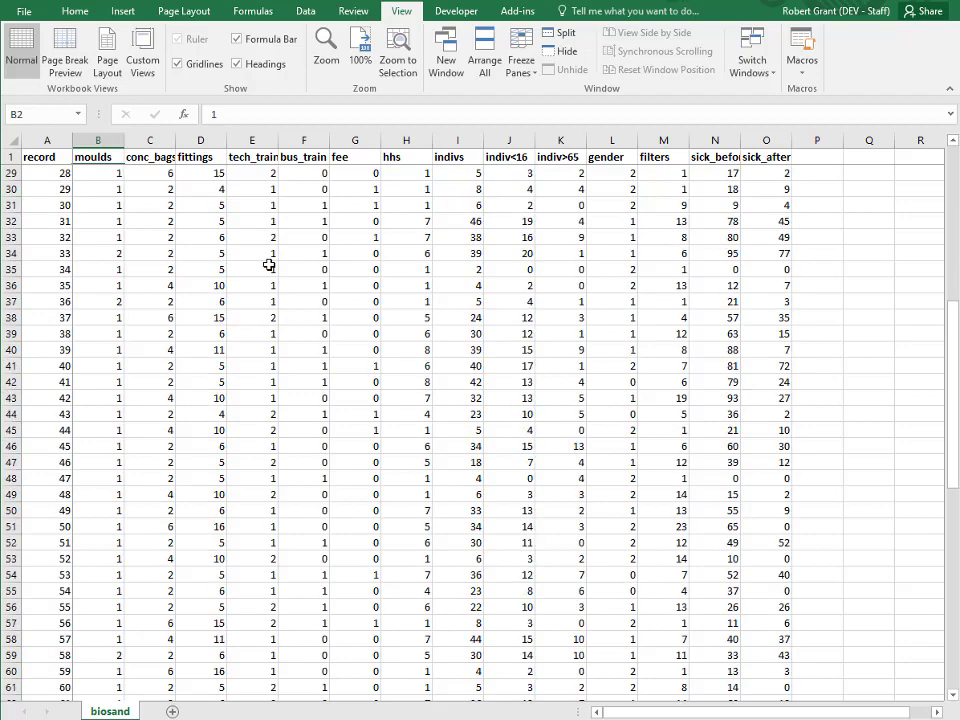
{"action": "scroll", "coordinate": [269, 264], "scroll_direction": "down", "scroll_amount": 10}
{"action": "scroll", "coordinate": [269, 264], "scroll_direction": "down", "scroll_amount": 14}
{"action": "scroll", "coordinate": [269, 264], "scroll_direction": "up", "scroll_amount": 7}
{"action": "scroll", "coordinate": [269, 264], "scroll_direction": "up", "scroll_amount": 20}
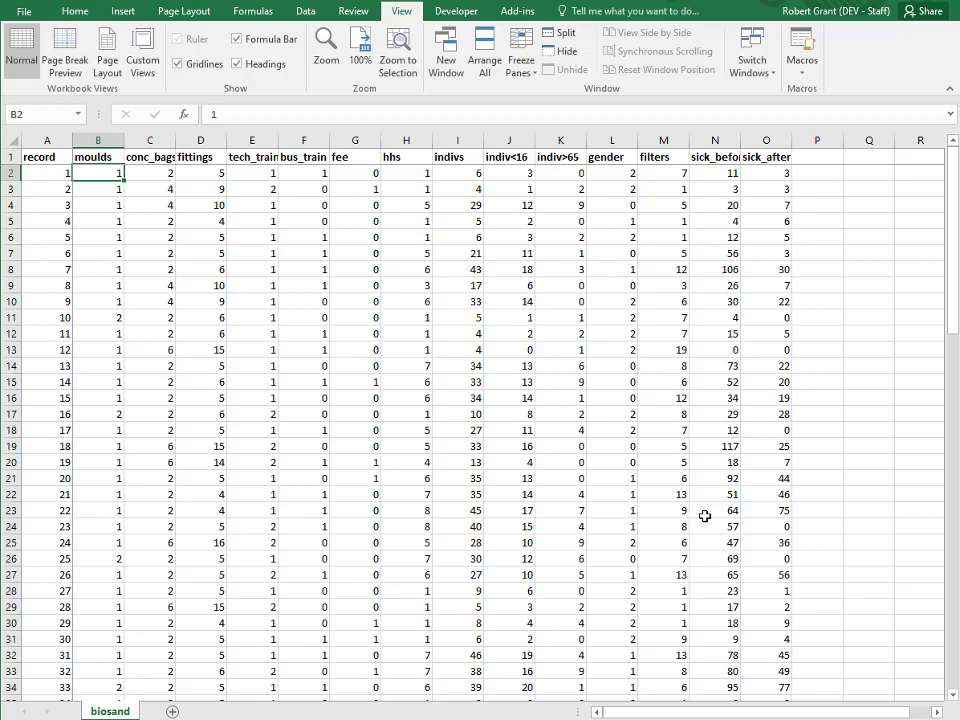
{"action": "mouse_move", "coordinate": [660, 712]}
{"action": "left_mouse_down"}
{"action": "mouse_move", "coordinate": [800, 712]}
{"action": "mouse_move", "coordinate": [650, 709]}
{"action": "left_mouse_up"}
{"action": "left_click", "coordinate": [47, 175]}
{"action": "left_click", "coordinate": [221, 189]}
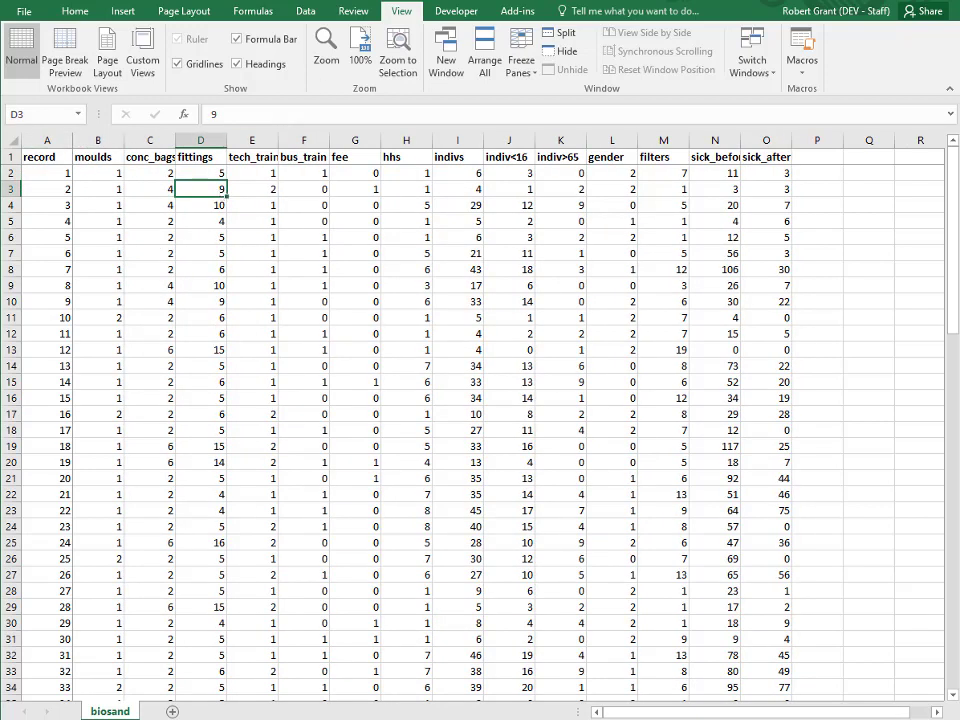
{"action": "key", "text": "alt+Tab"}
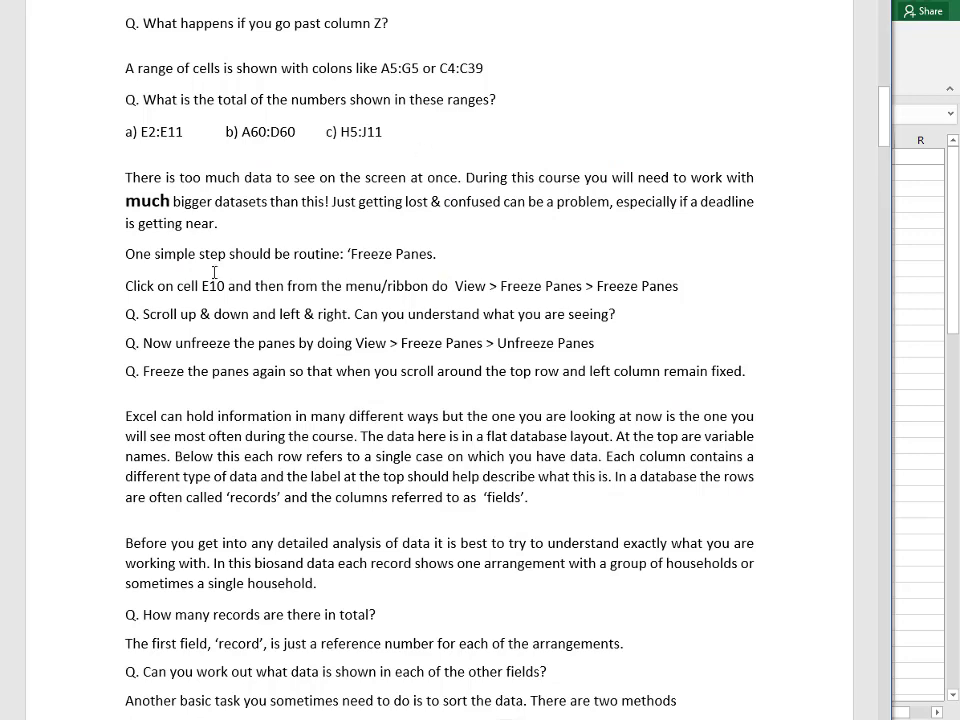
{"action": "scroll", "coordinate": [140, 290], "scroll_direction": "down", "scroll_amount": 1}
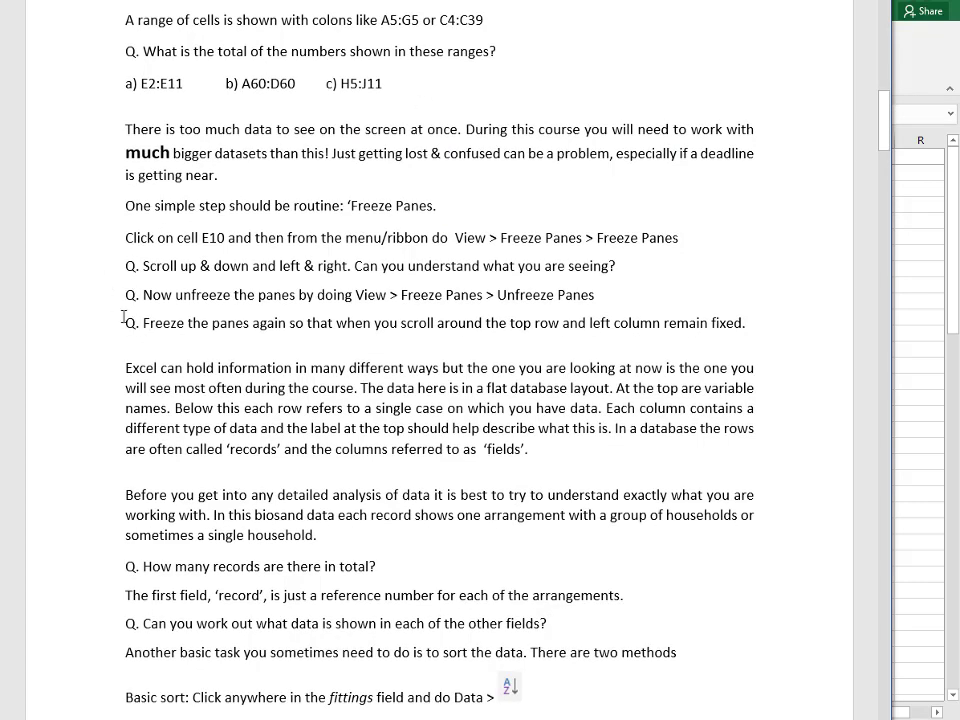
{"action": "scroll", "coordinate": [123, 317], "scroll_direction": "down", "scroll_amount": 1}
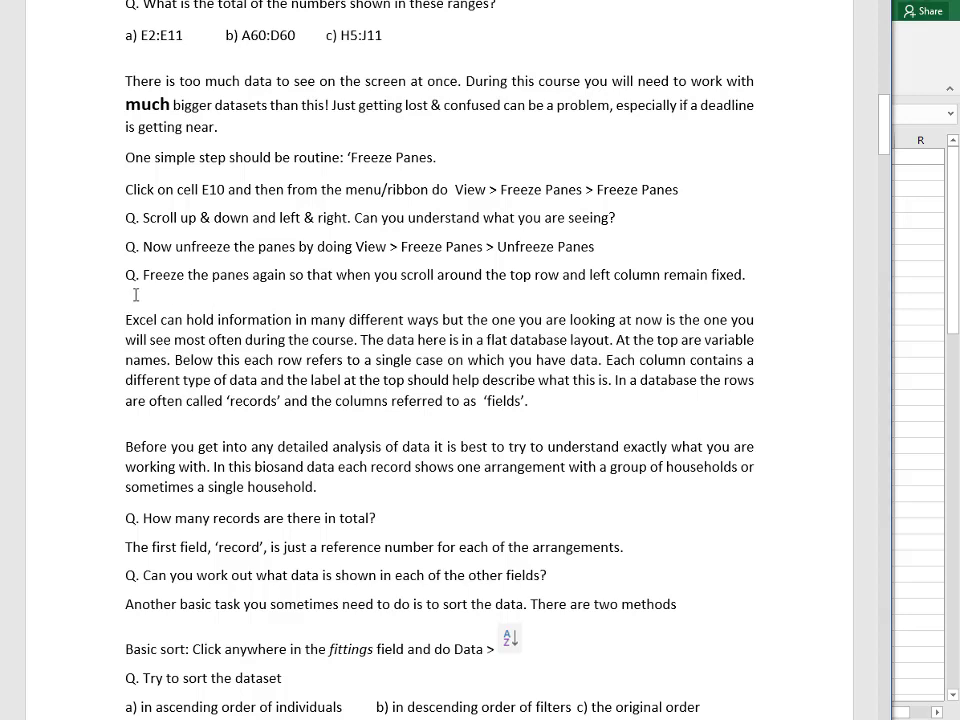
{"action": "scroll", "coordinate": [75, 310], "scroll_direction": "down", "scroll_amount": 2}
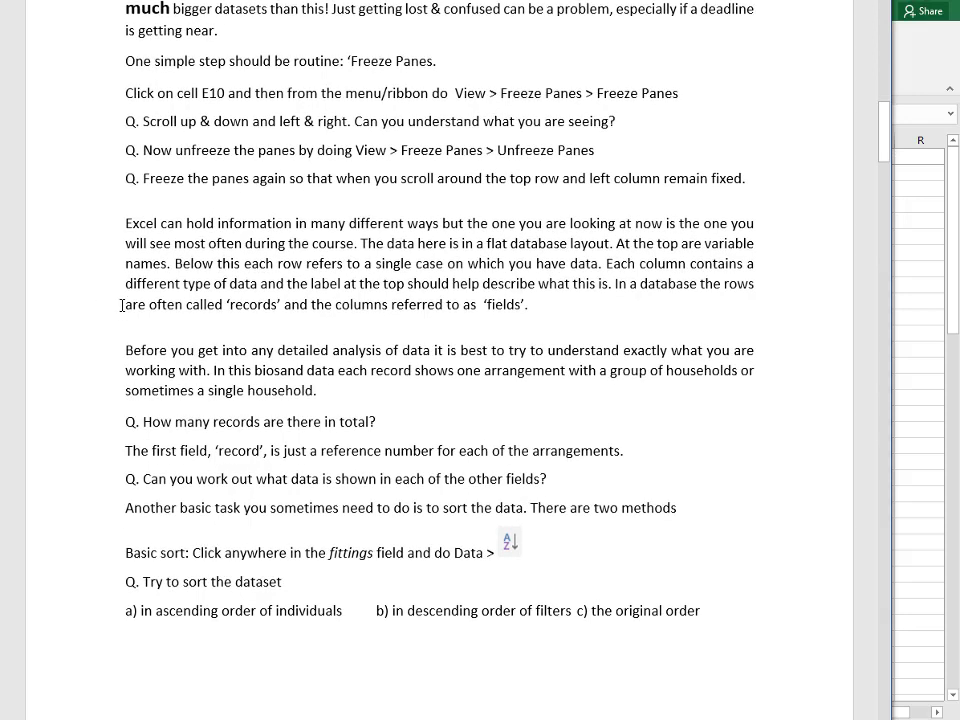
{"action": "scroll", "coordinate": [122, 305], "scroll_direction": "down", "scroll_amount": 1}
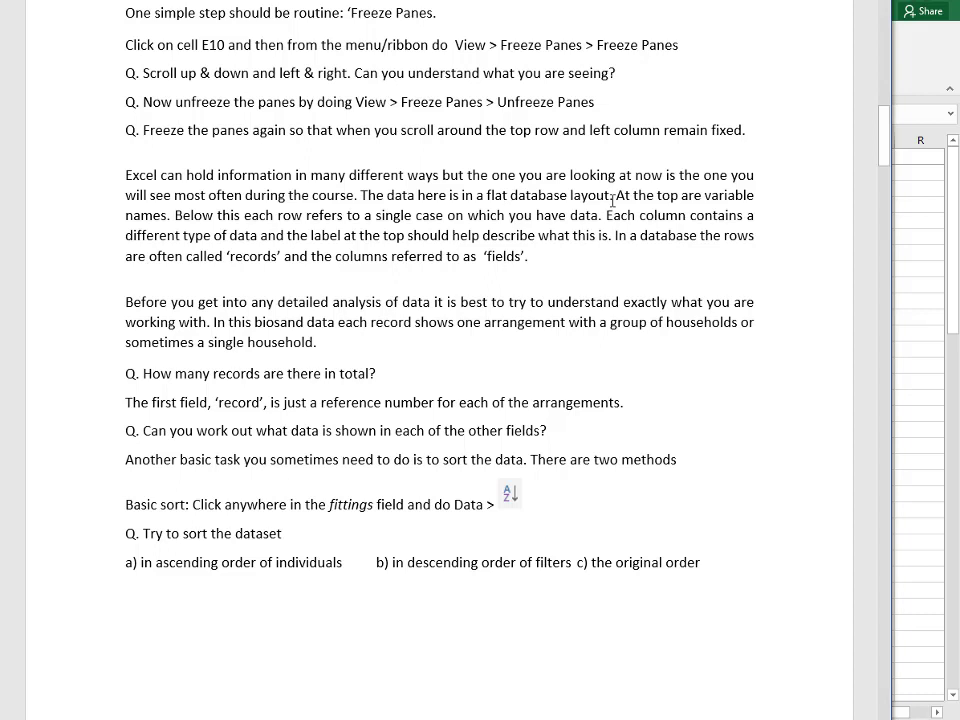
{"action": "left_click", "coordinate": [930, 280]}
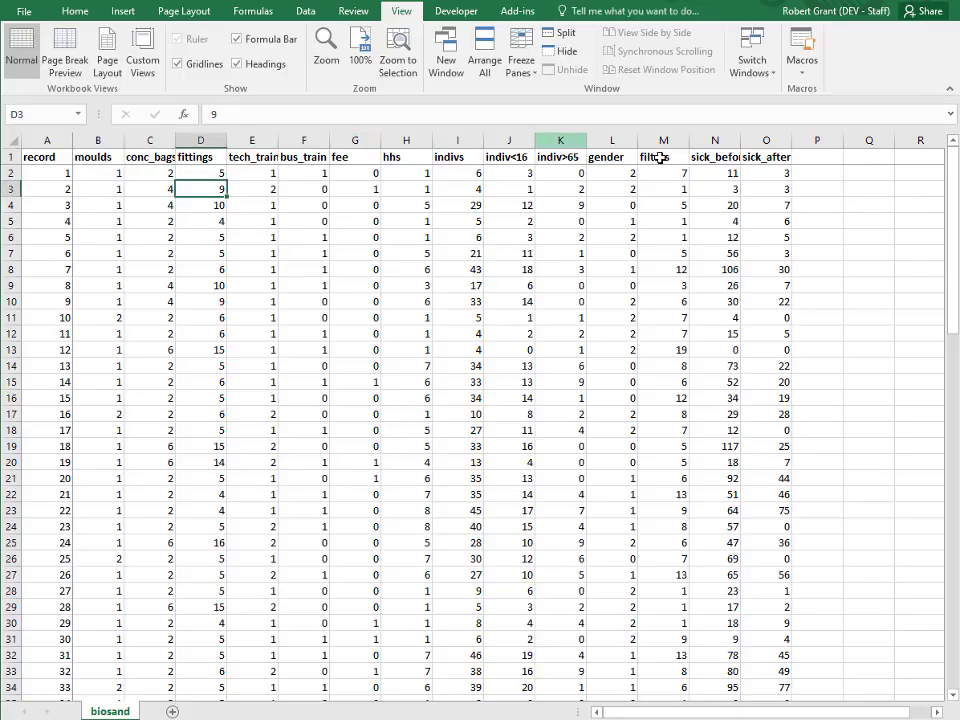
- Select the record, moulds, conc_bags and fittings field names, then switch to the Word notes
{"action": "left_click", "coordinate": [44, 157]}
{"action": "left_click", "coordinate": [106, 157]}
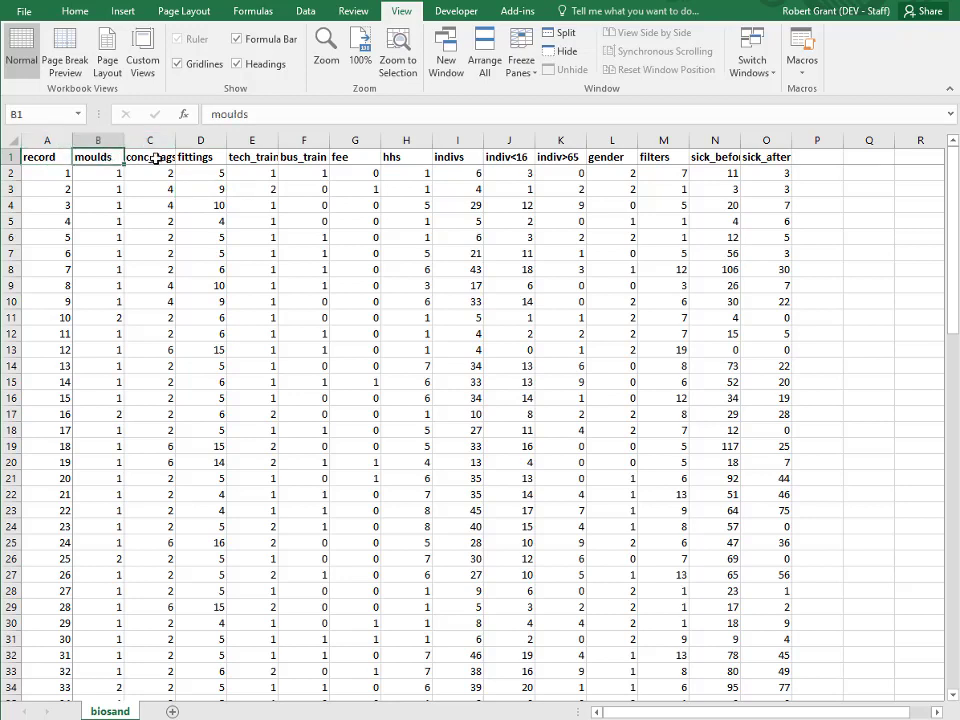
{"action": "left_click", "coordinate": [161, 157]}
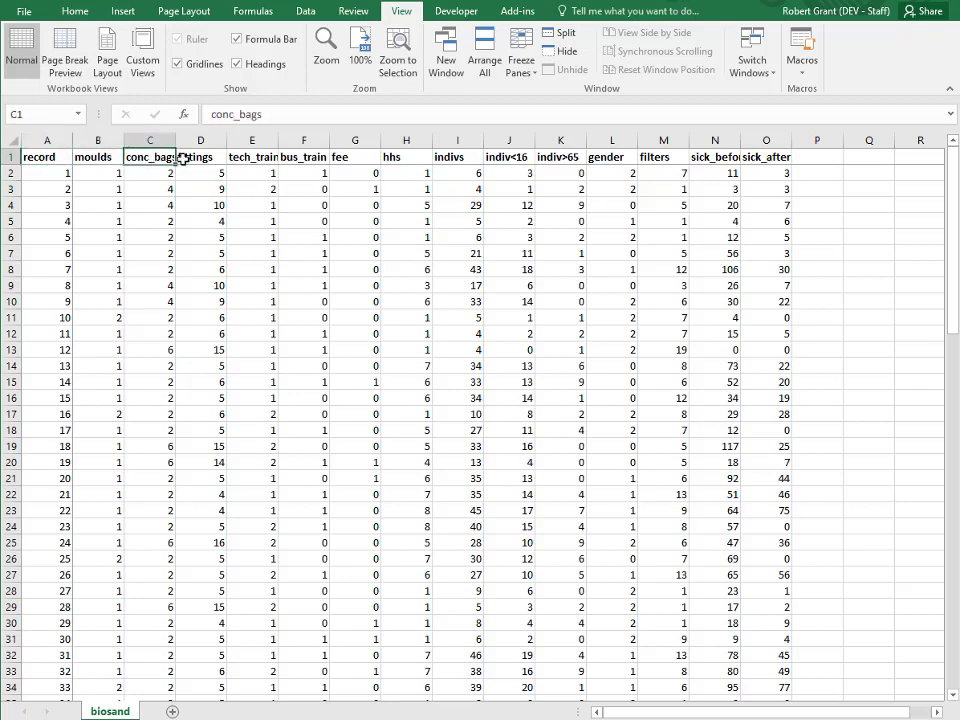
{"action": "left_click", "coordinate": [194, 157]}
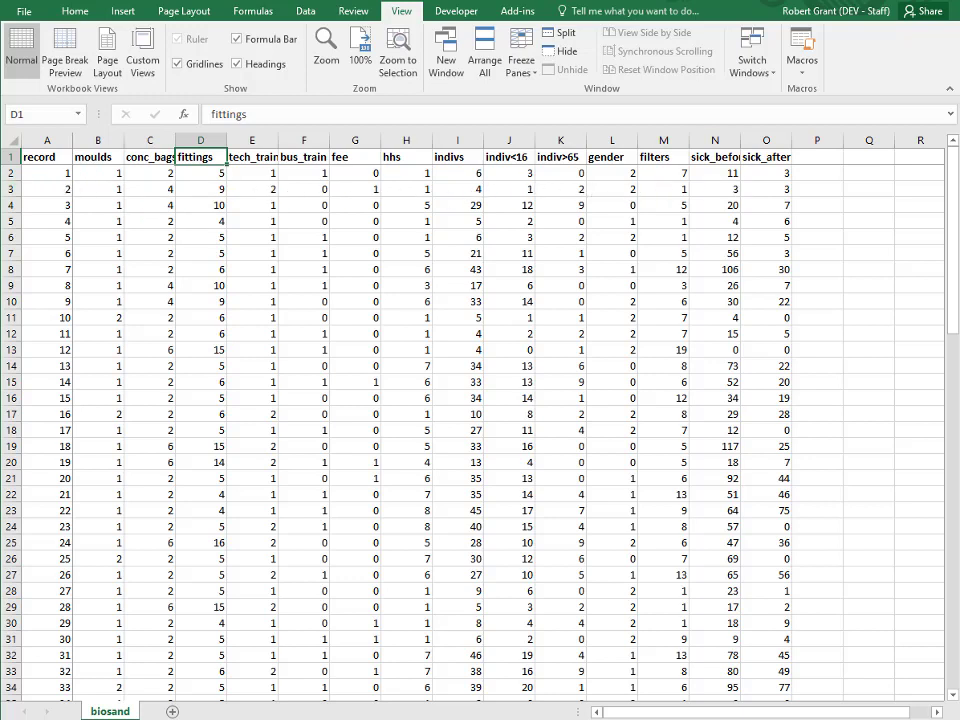
{"action": "key", "text": "alt+Tab"}
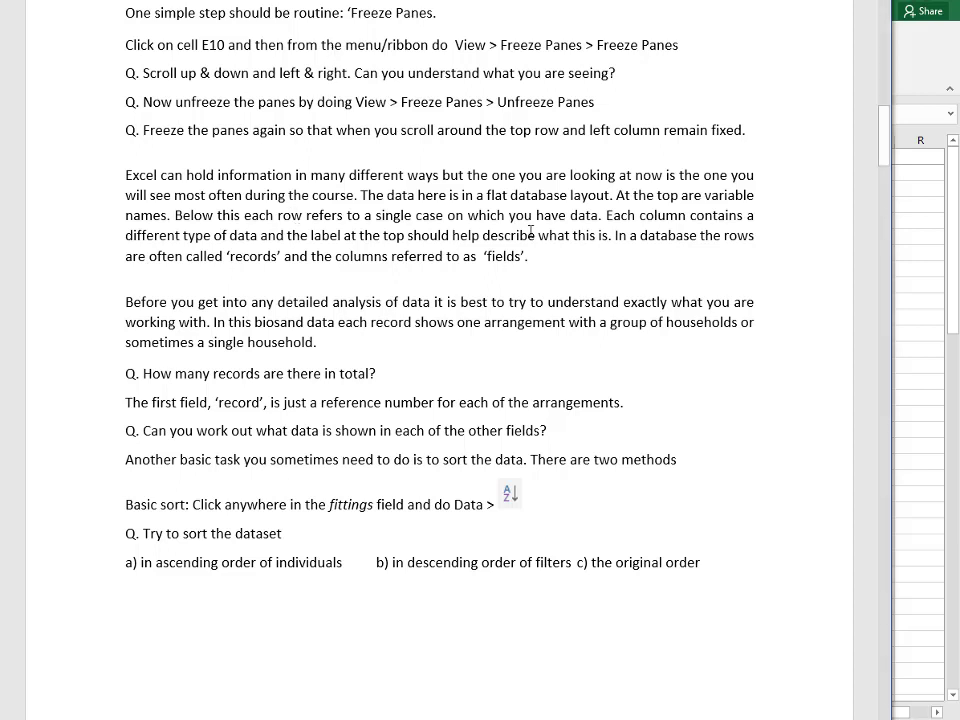
- Mark 'records' and 'fields' in the Word explanation, read further down, then return to Excel
{"action": "left_click", "coordinate": [258, 257]}
{"action": "left_click", "coordinate": [515, 257]}
{"action": "scroll", "coordinate": [513, 259], "scroll_direction": "down", "scroll_amount": 1}
{"action": "scroll", "coordinate": [513, 259], "scroll_direction": "down", "scroll_amount": 2}
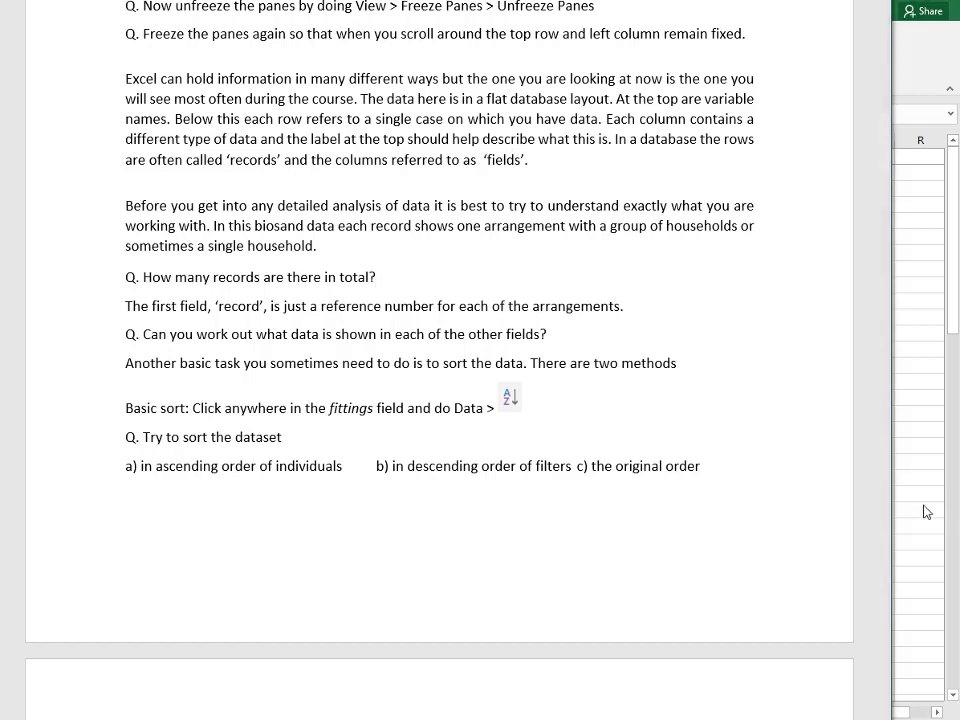
{"action": "key", "text": "alt+Tab"}
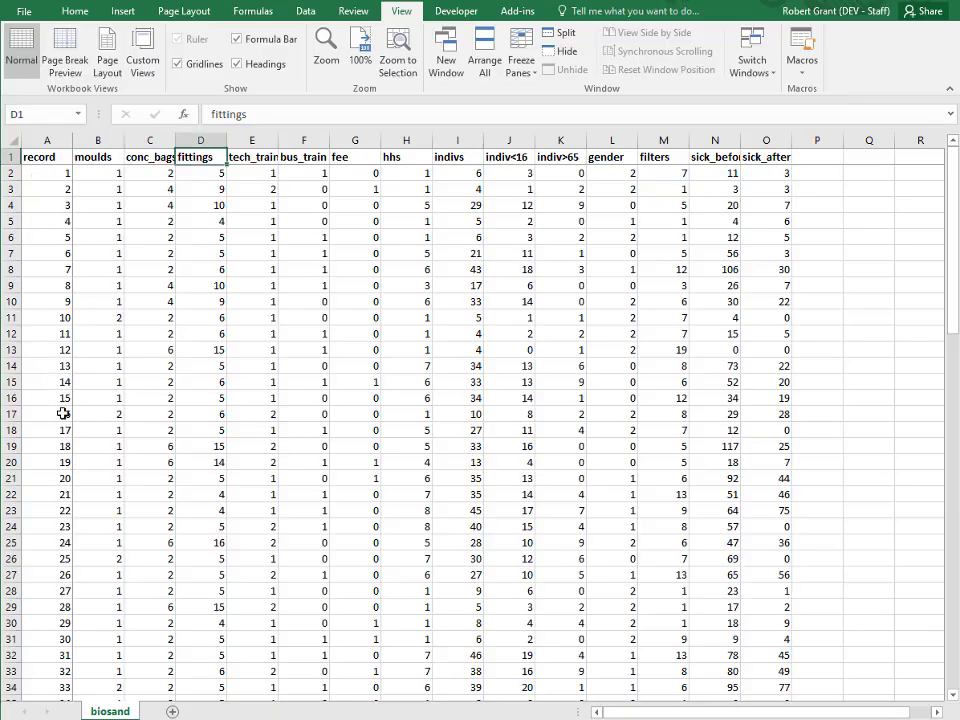
- Scroll to the last record 95 in row 96 and back to the top, then switch to Word
{"action": "scroll", "coordinate": [62, 413], "scroll_direction": "down", "scroll_amount": 5}
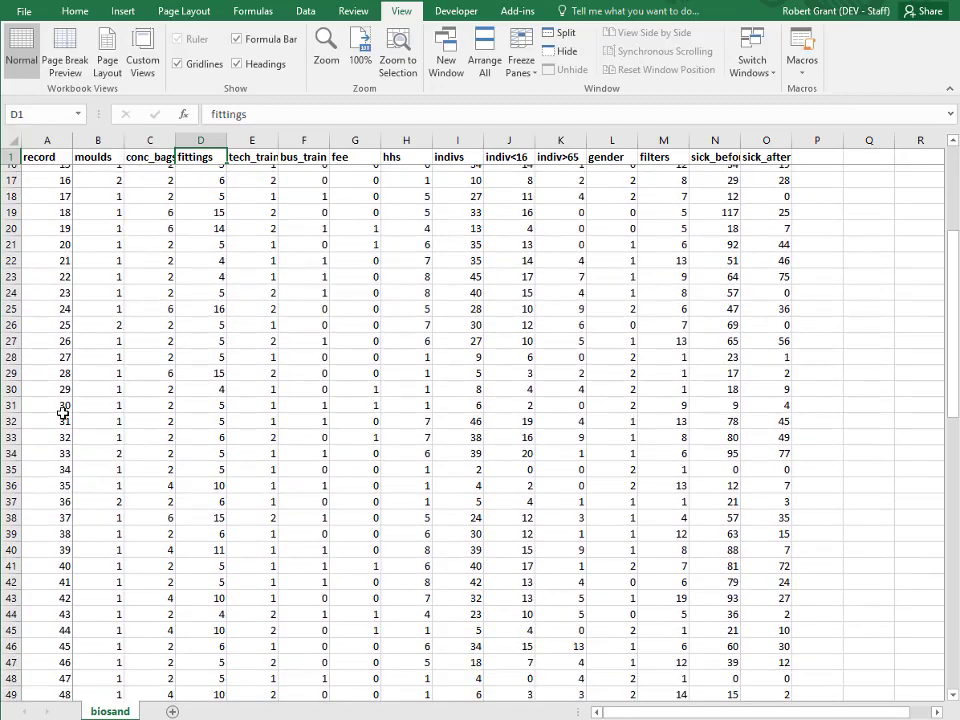
{"action": "scroll", "coordinate": [62, 413], "scroll_direction": "down", "scroll_amount": 7}
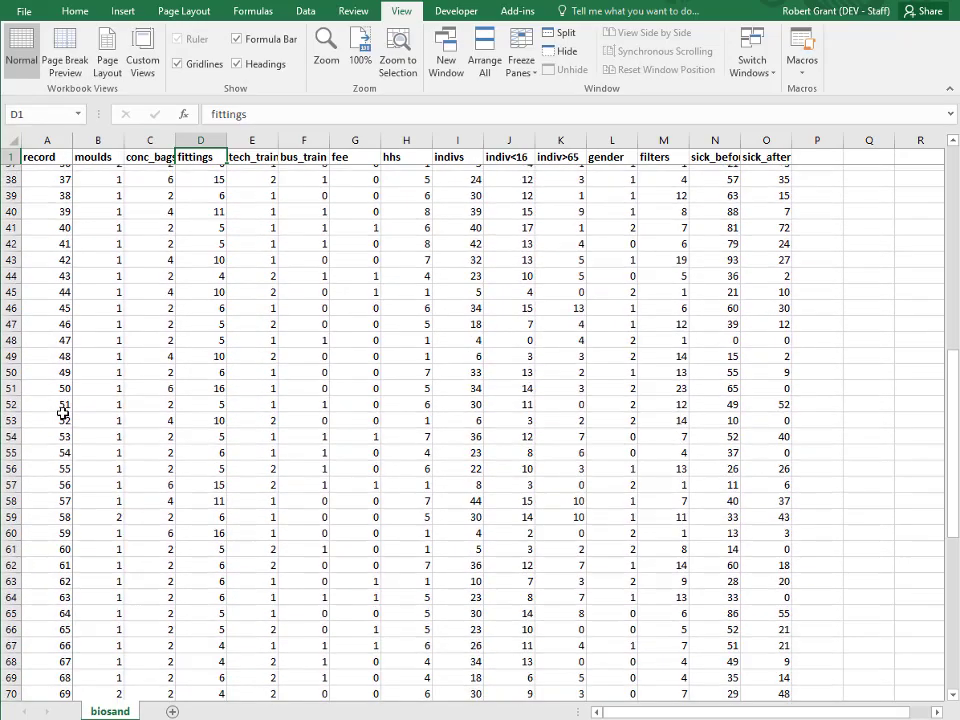
{"action": "scroll", "coordinate": [62, 413], "scroll_direction": "down", "scroll_amount": 9}
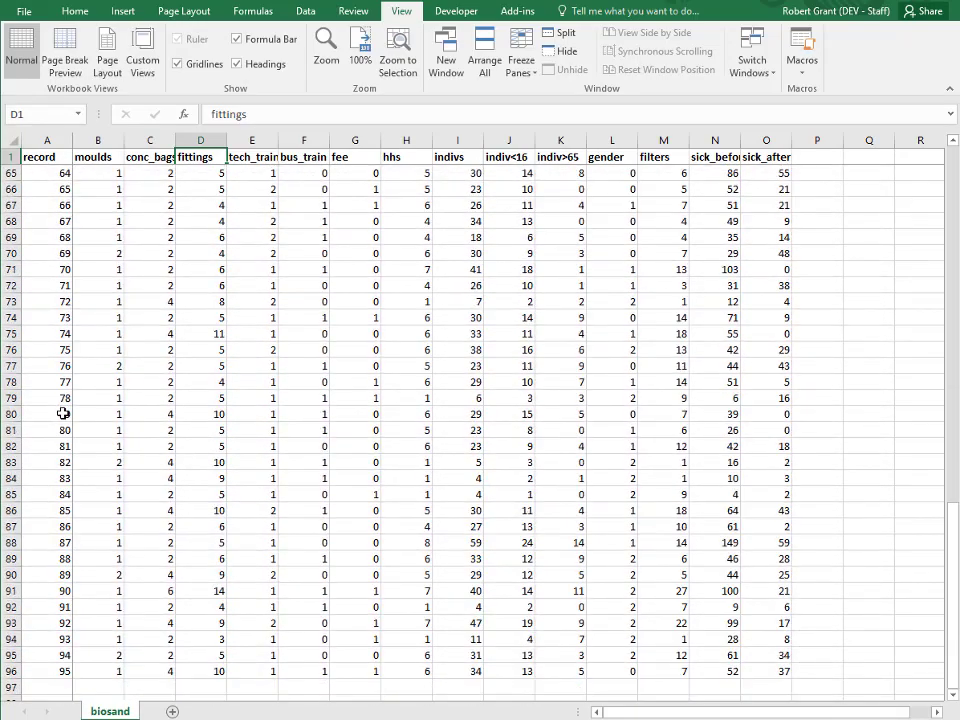
{"action": "scroll", "coordinate": [62, 413], "scroll_direction": "down", "scroll_amount": 2}
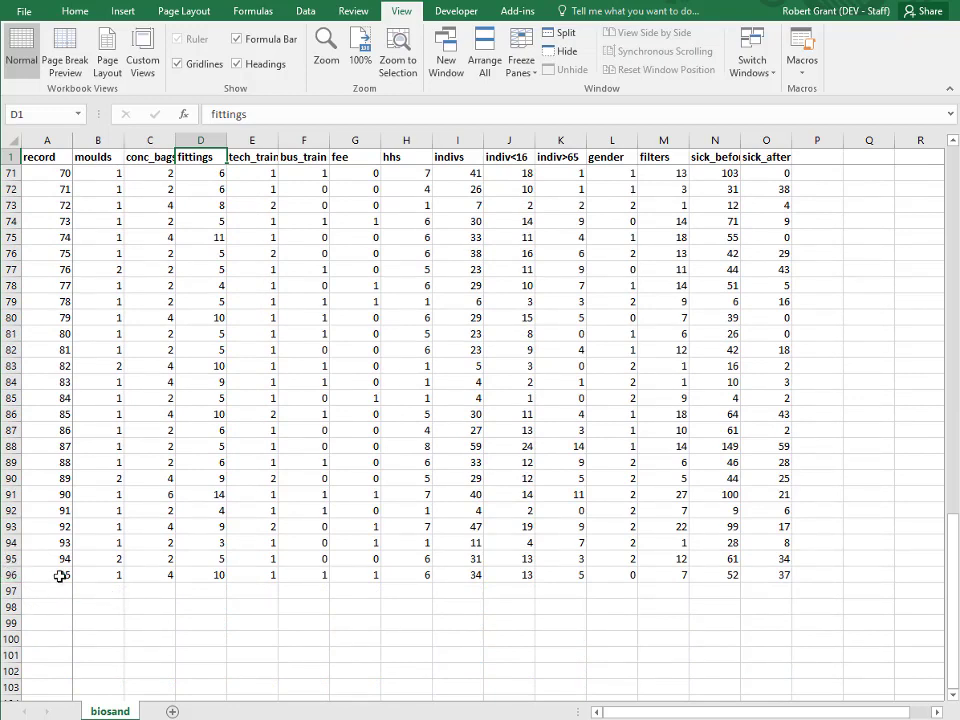
{"action": "scroll", "coordinate": [60, 576], "scroll_direction": "up", "scroll_amount": 16}
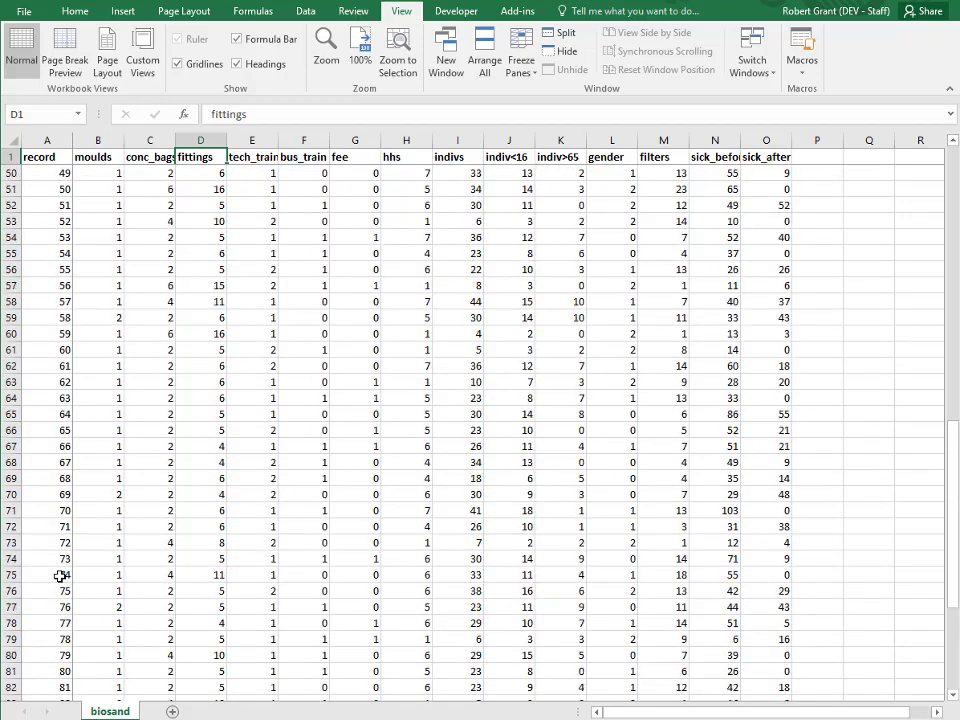
{"action": "scroll", "coordinate": [60, 576], "scroll_direction": "up", "scroll_amount": 7}
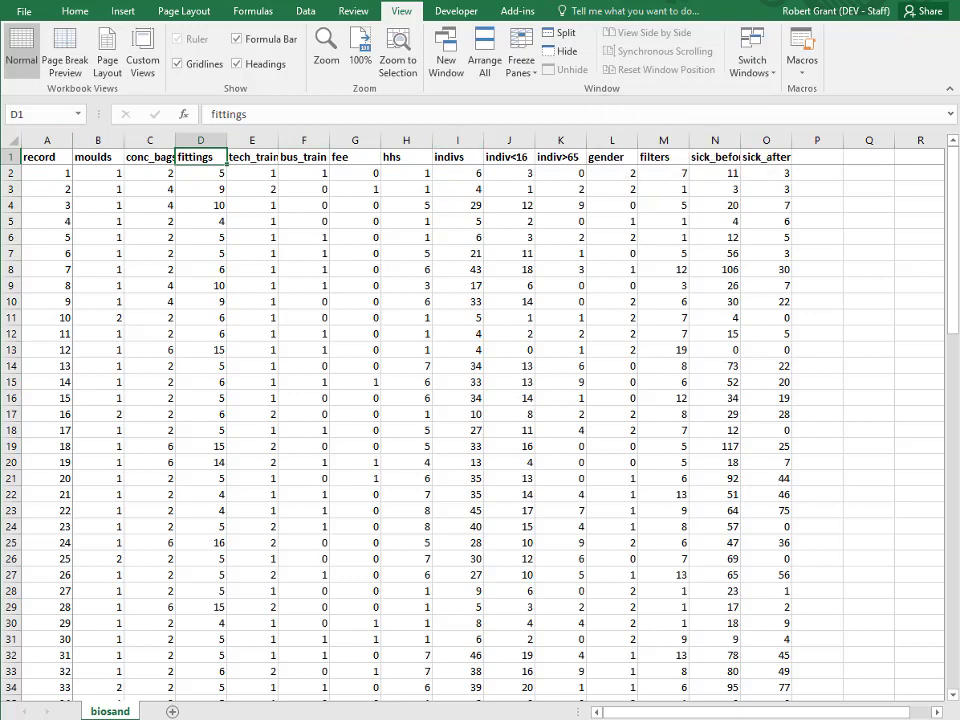
{"action": "key", "text": "alt+Tab"}
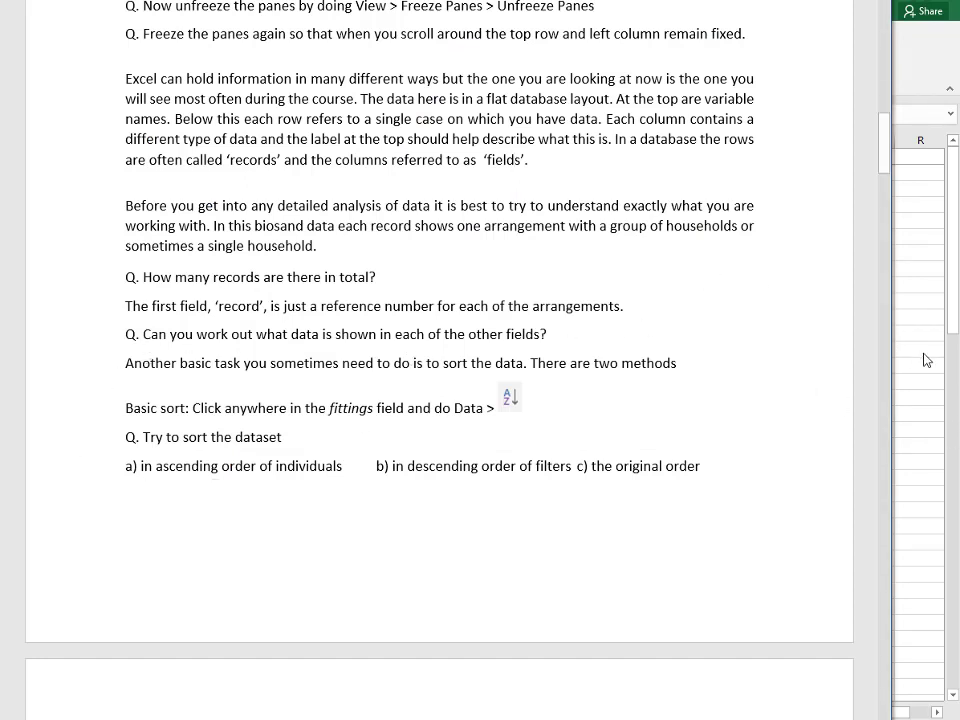
- Return to the biosand sheet and select the tech_train header in cell E1
{"action": "key", "text": "alt+Tab"}
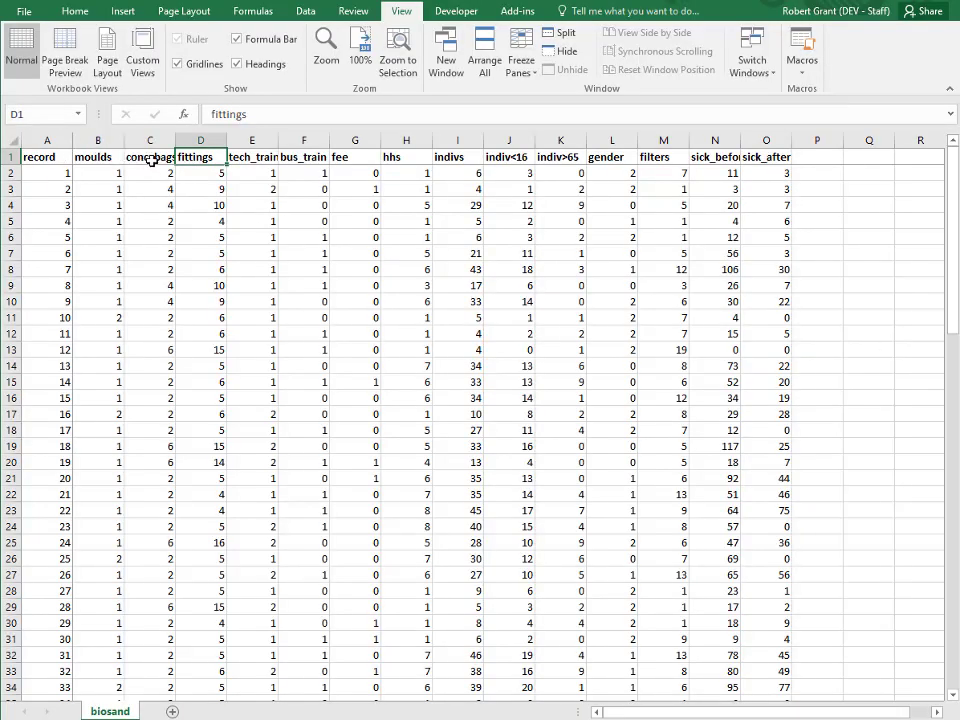
{"action": "left_click", "coordinate": [247, 156]}
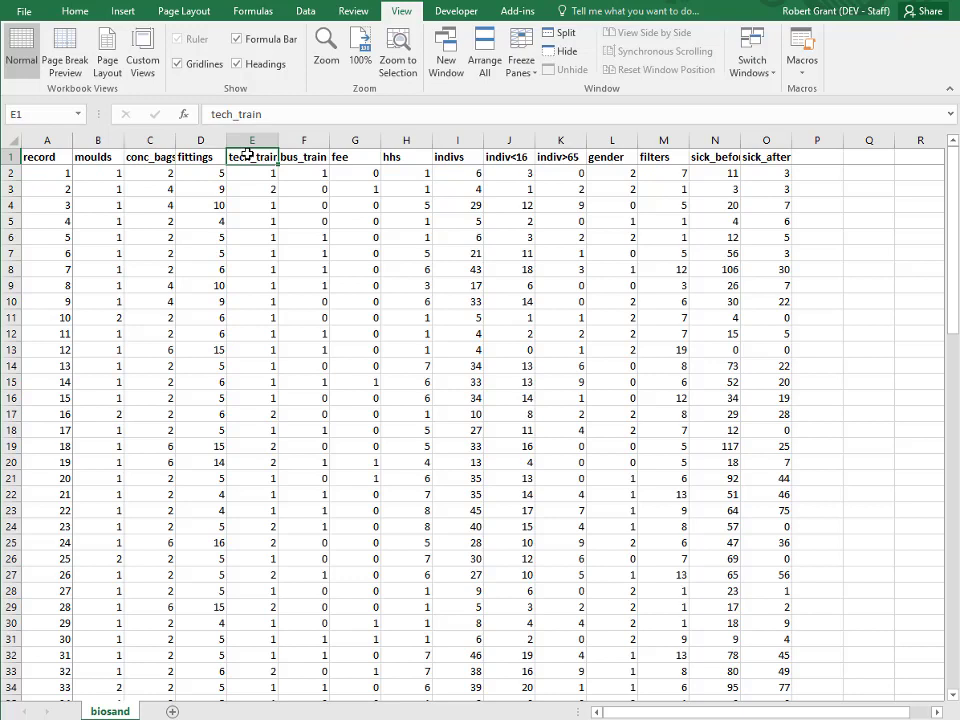
{"action": "left_click", "coordinate": [303, 157]}
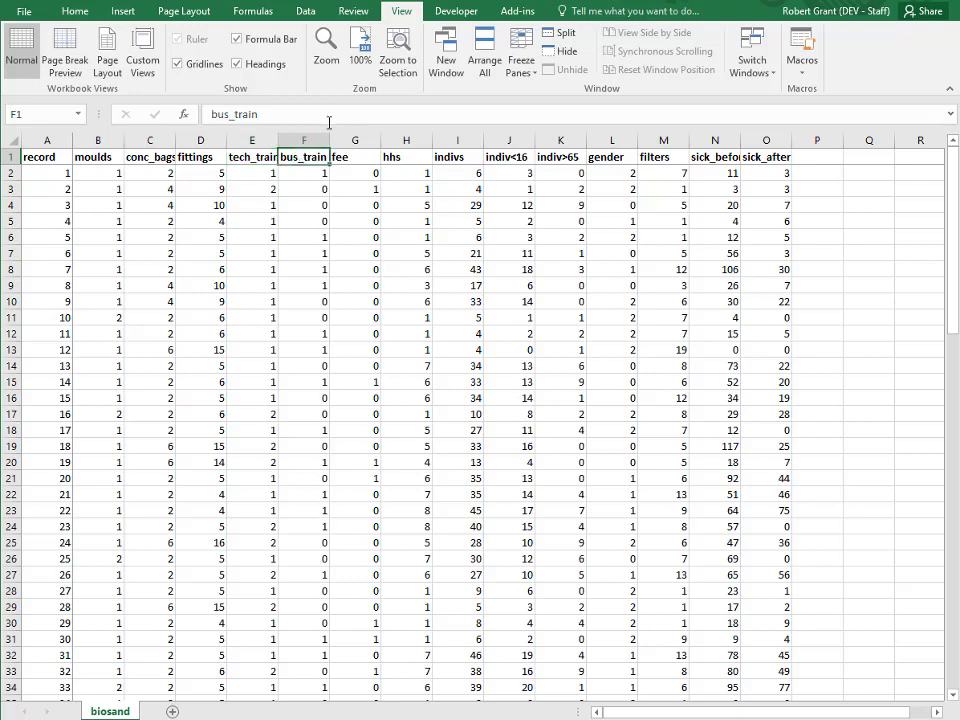
{"action": "left_click", "coordinate": [343, 156]}
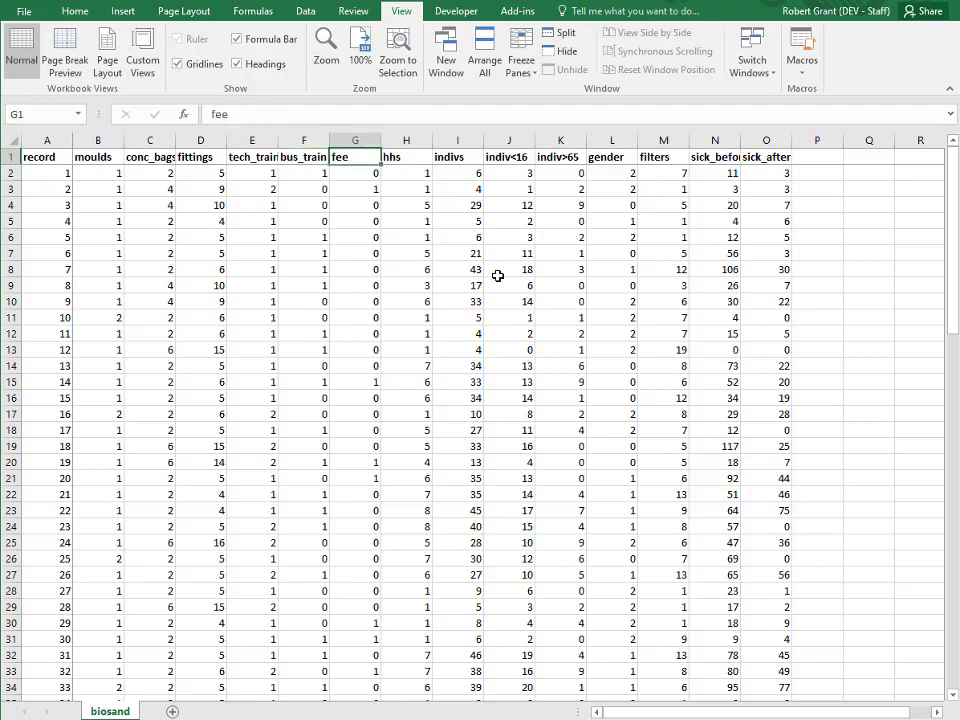
{"action": "scroll", "coordinate": [367, 302], "scroll_direction": "down", "scroll_amount": 2}
{"action": "scroll", "coordinate": [367, 302], "scroll_direction": "down", "scroll_amount": 4}
{"action": "scroll", "coordinate": [367, 302], "scroll_direction": "up", "scroll_amount": 6}
{"action": "scroll", "coordinate": [362, 333], "scroll_direction": "down", "scroll_amount": 12}
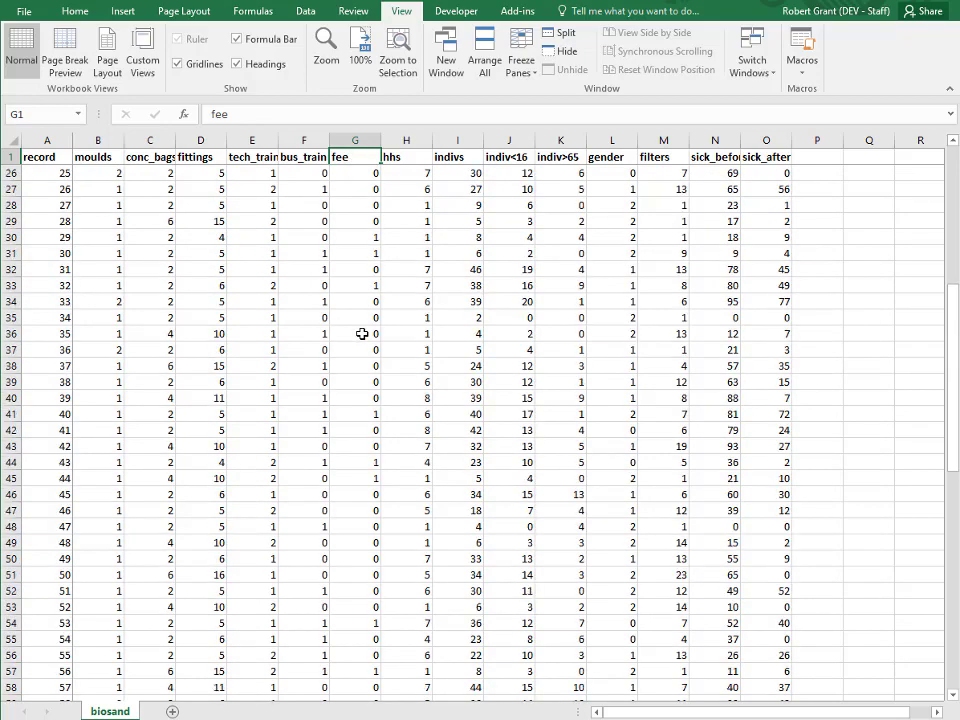
{"action": "scroll", "coordinate": [362, 333], "scroll_direction": "up", "scroll_amount": 12}
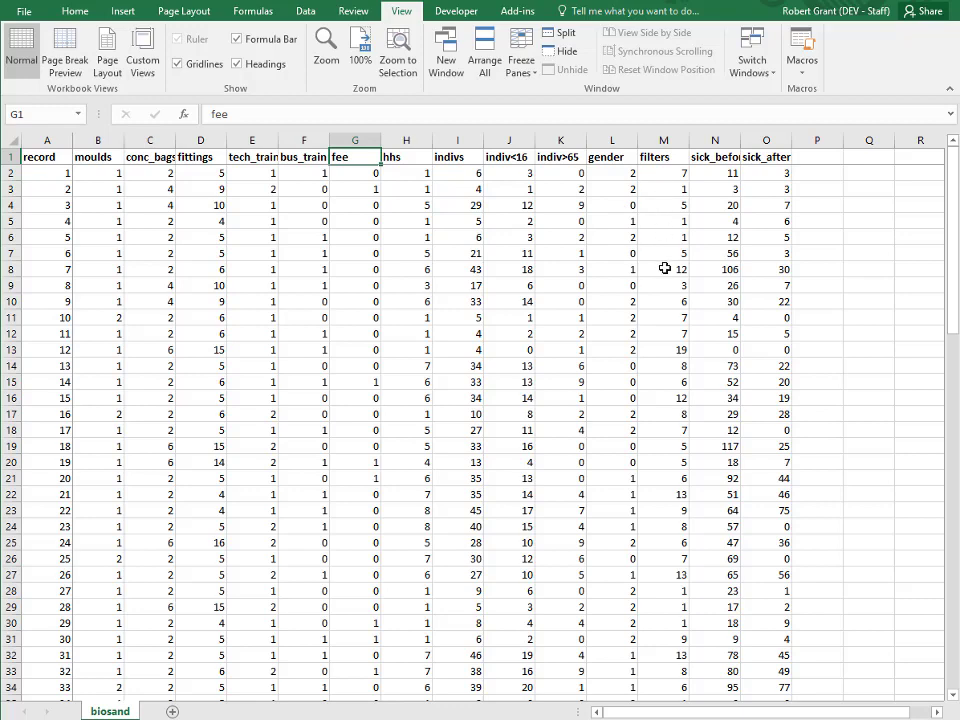
{"action": "scroll", "coordinate": [664, 268], "scroll_direction": "down", "scroll_amount": 1}
{"action": "scroll", "coordinate": [662, 260], "scroll_direction": "up", "scroll_amount": 1}
{"action": "key", "text": "alt+Tab"}
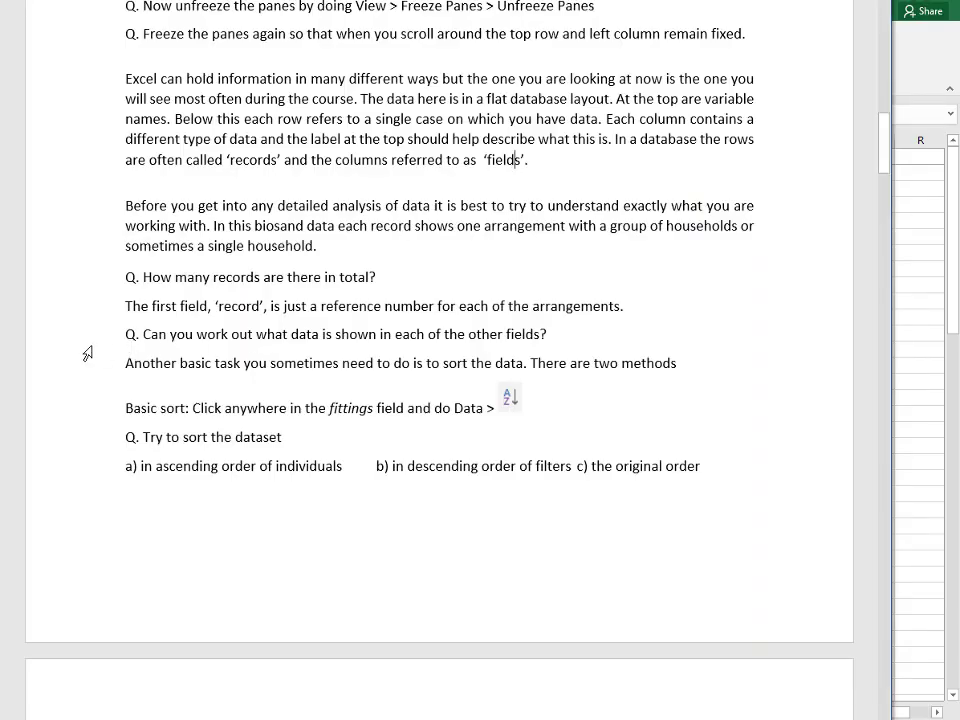
{"action": "scroll", "coordinate": [88, 353], "scroll_direction": "down", "scroll_amount": 1}
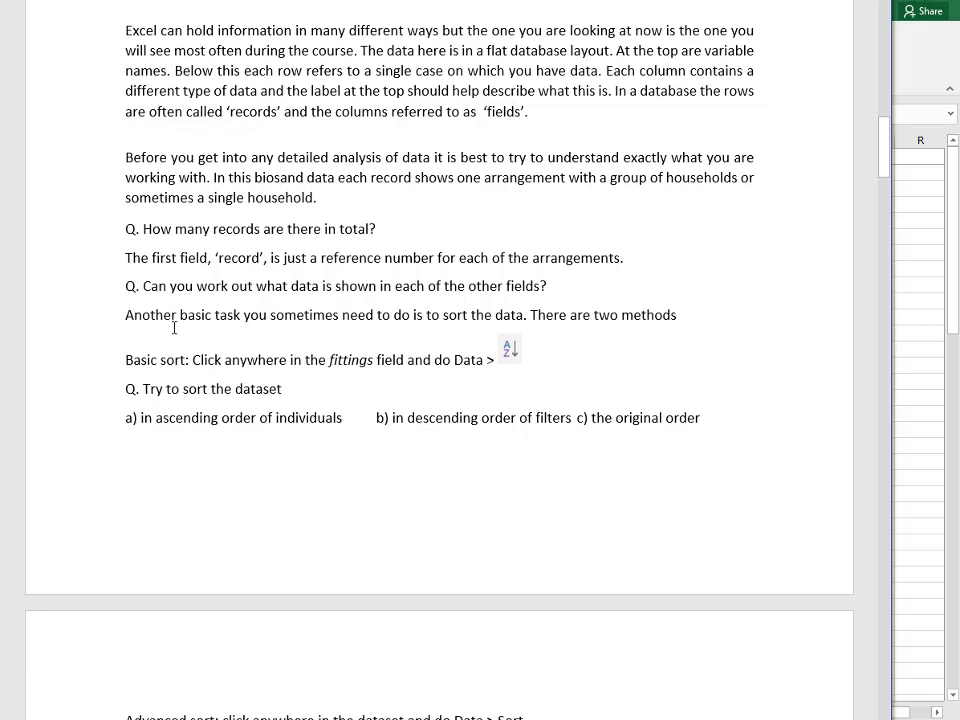
{"action": "scroll", "coordinate": [148, 368], "scroll_direction": "down", "scroll_amount": 1}
{"action": "scroll", "coordinate": [148, 368], "scroll_direction": "down", "scroll_amount": 4}
{"action": "scroll", "coordinate": [148, 368], "scroll_direction": "up", "scroll_amount": 3}
{"action": "scroll", "coordinate": [148, 368], "scroll_direction": "up", "scroll_amount": 3}
{"action": "scroll", "coordinate": [86, 343], "scroll_direction": "down", "scroll_amount": 1}
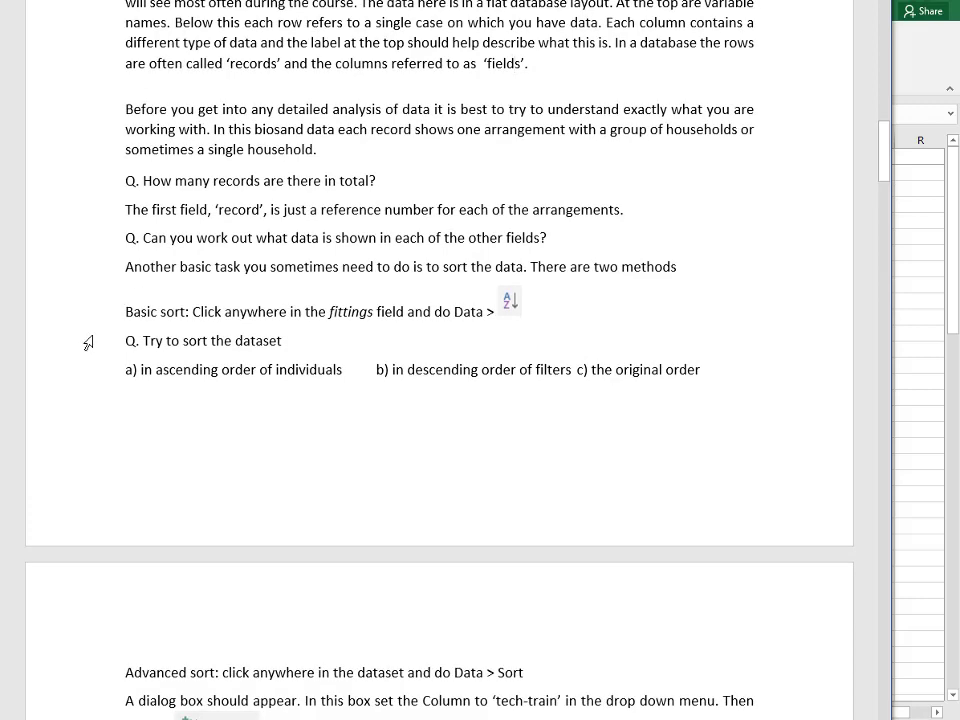
{"action": "scroll", "coordinate": [109, 353], "scroll_direction": "down", "scroll_amount": 2}
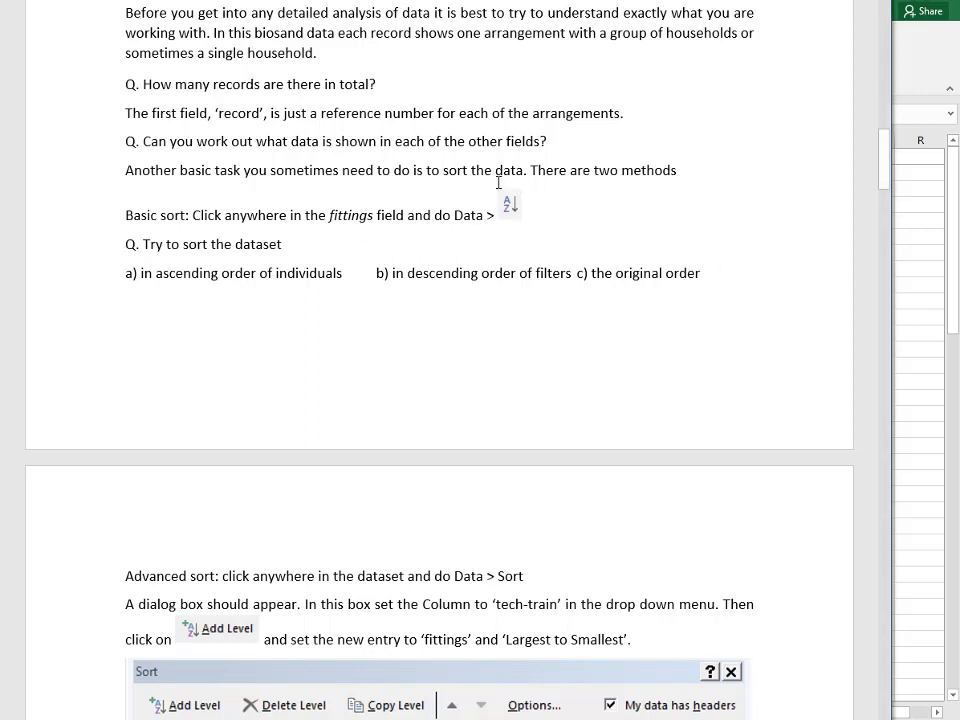
{"action": "scroll", "coordinate": [497, 185], "scroll_direction": "down", "scroll_amount": 1}
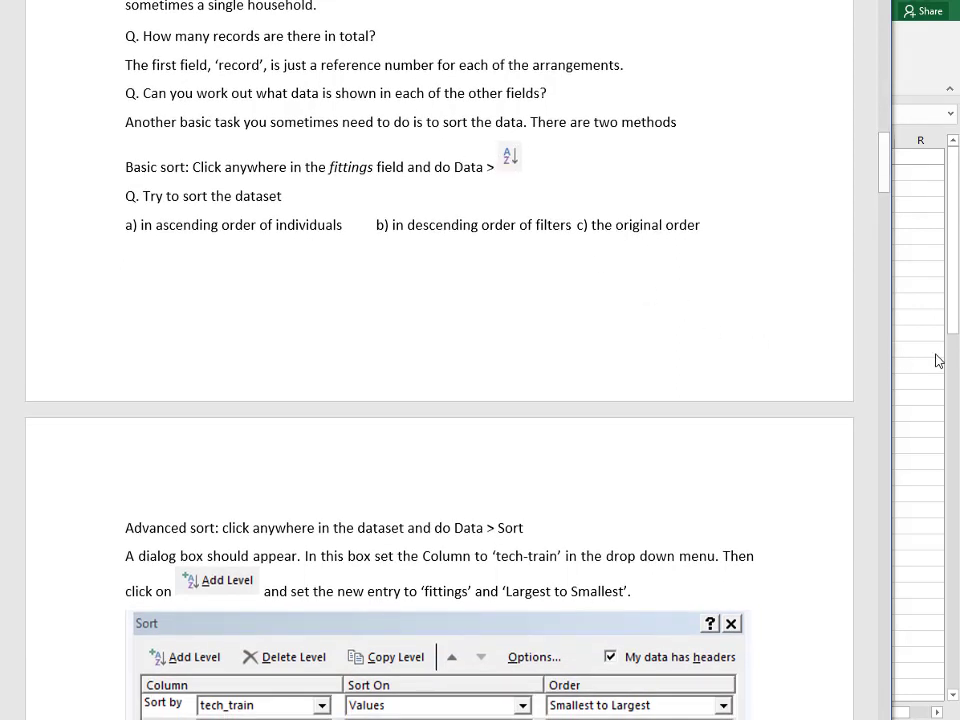
- Sort the biosand rows by fittings, smallest to largest, and review the result
{"action": "key", "text": "alt+Tab"}
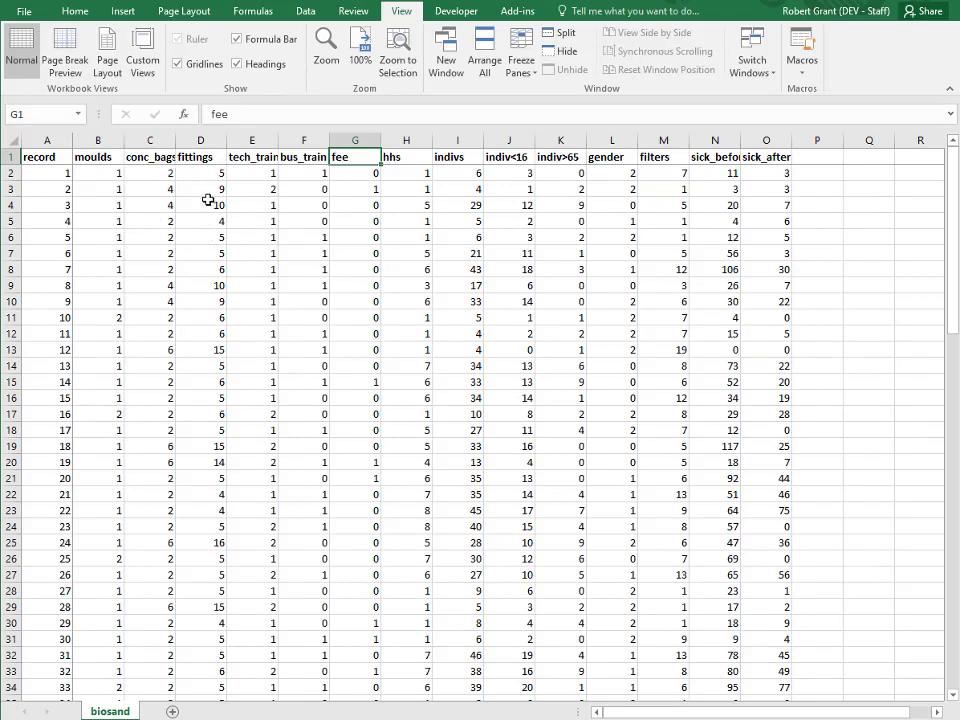
{"action": "left_click", "coordinate": [205, 240]}
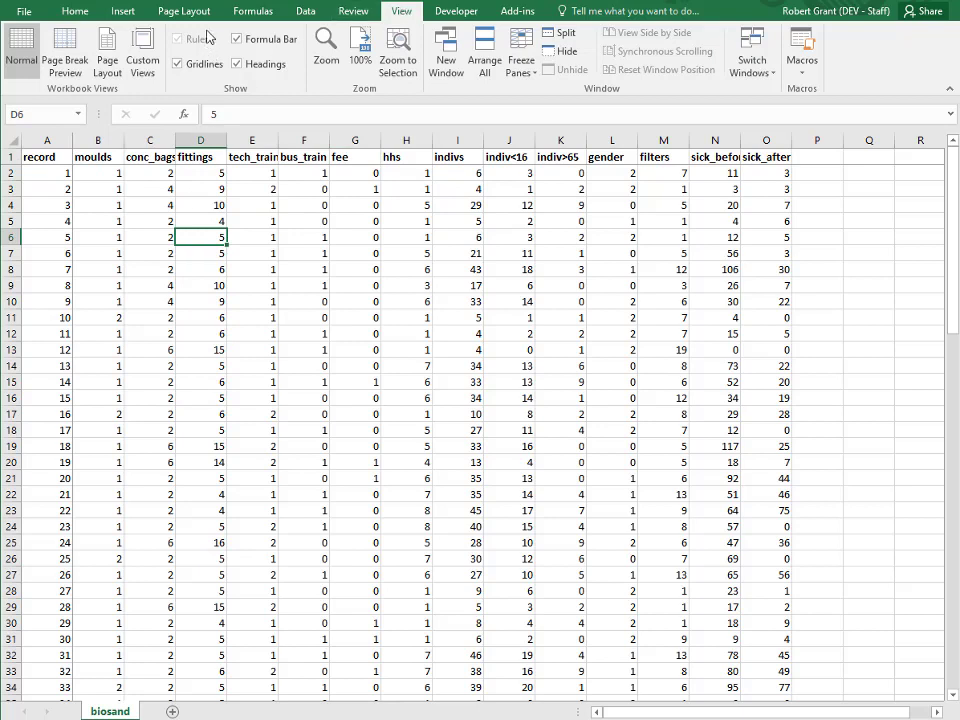
{"action": "left_click", "coordinate": [307, 12]}
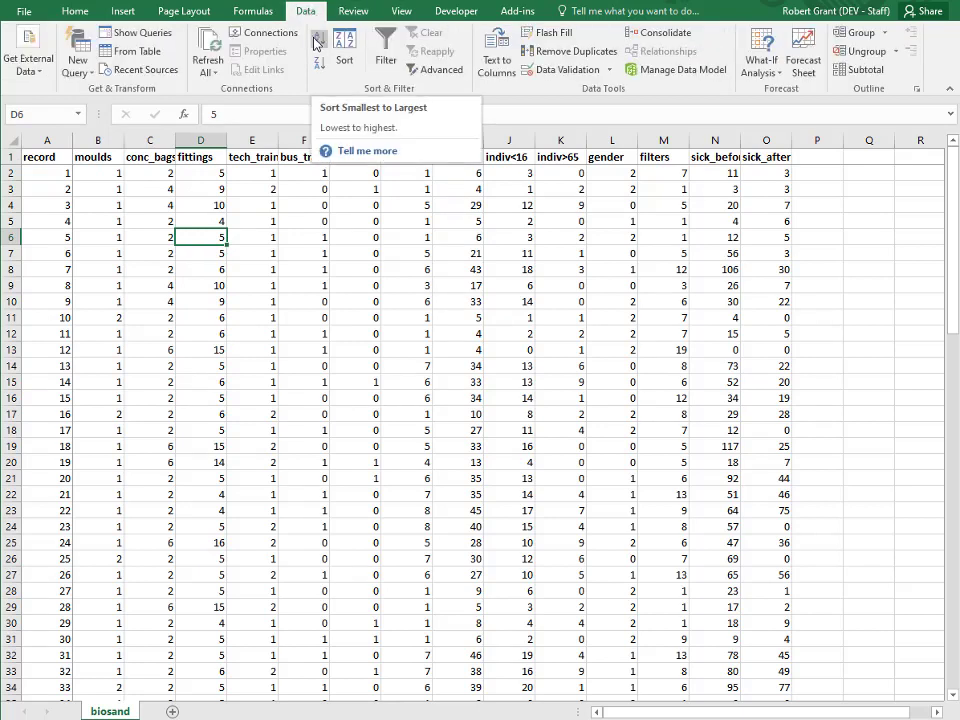
{"action": "left_click", "coordinate": [316, 42]}
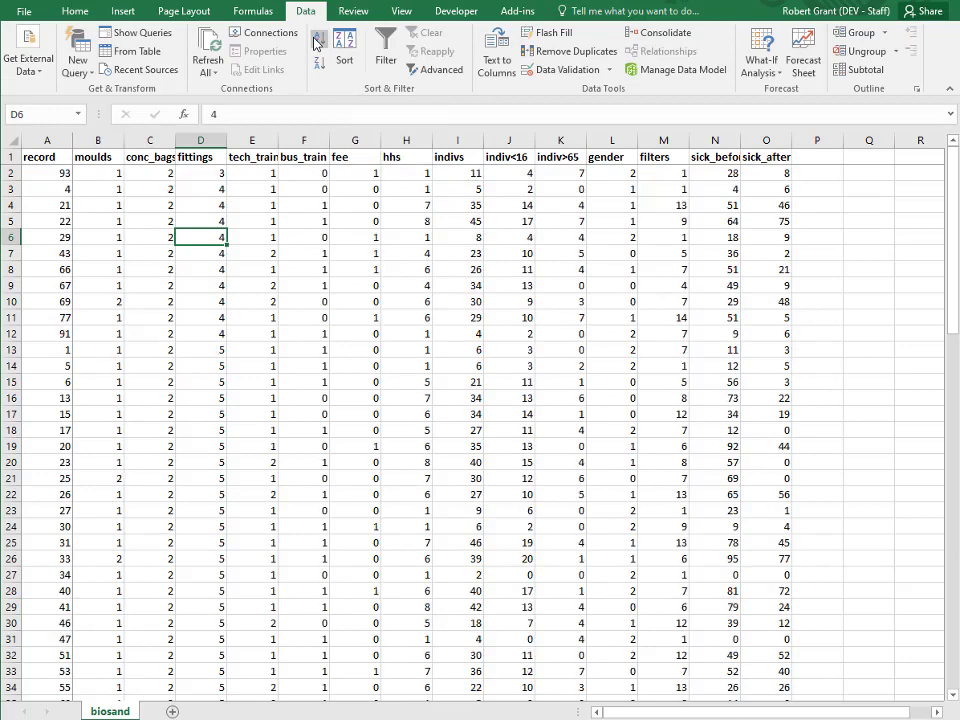
{"action": "left_click", "coordinate": [194, 172]}
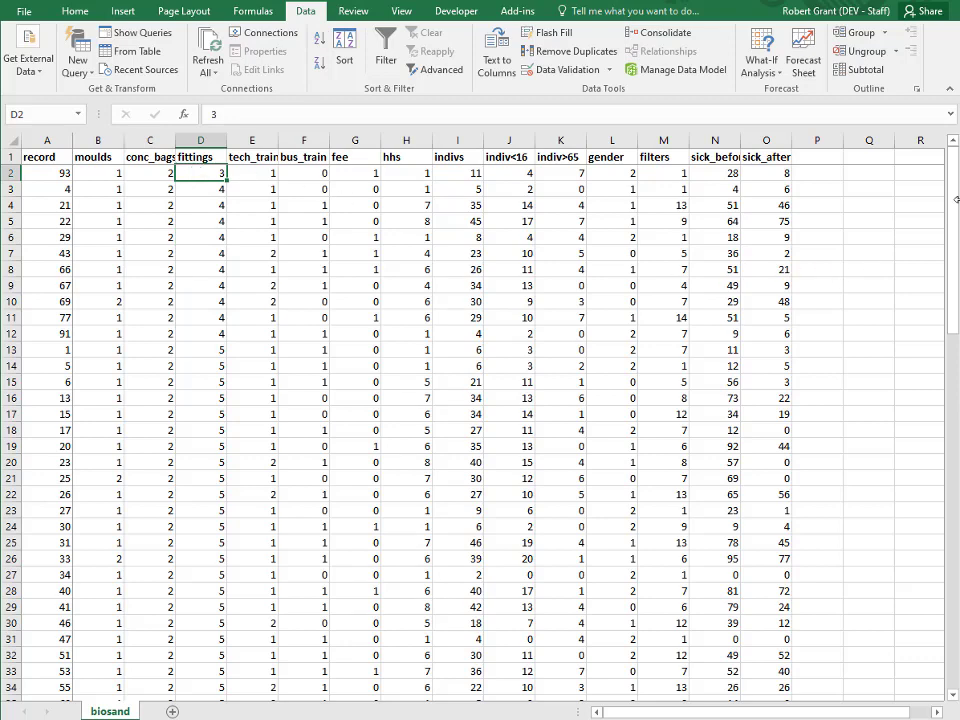
{"action": "left_click_drag", "start_coordinate": [953, 200], "coordinate": [909, 549]}
{"action": "scroll", "coordinate": [210, 680], "scroll_direction": "down", "scroll_amount": 1}
{"action": "scroll", "coordinate": [207, 633], "scroll_direction": "up", "scroll_amount": 1}
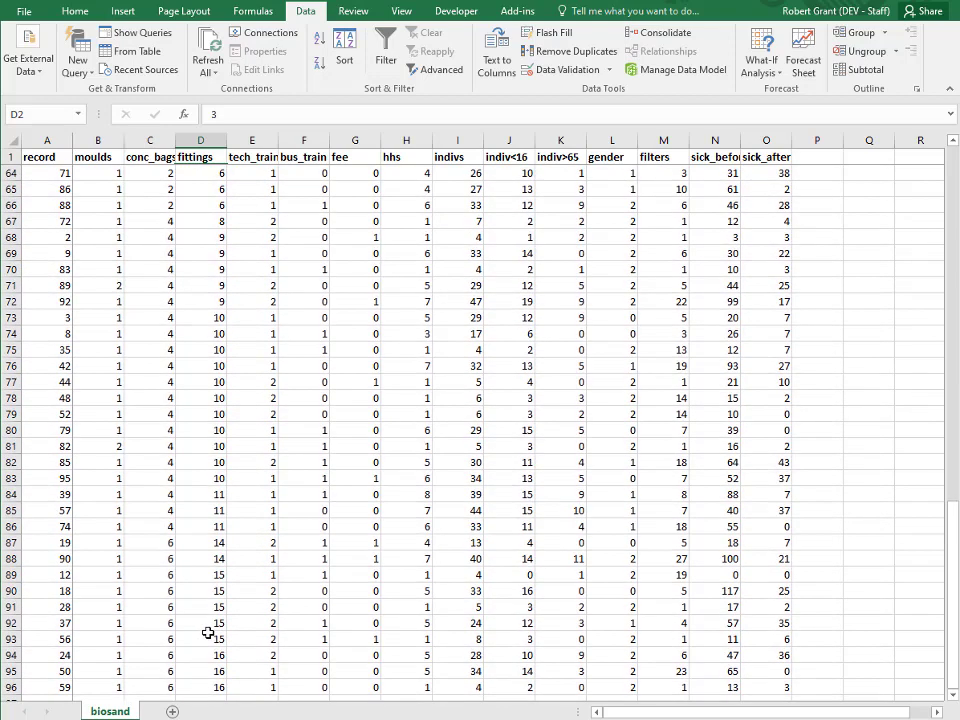
{"action": "scroll", "coordinate": [207, 633], "scroll_direction": "up", "scroll_amount": 20}
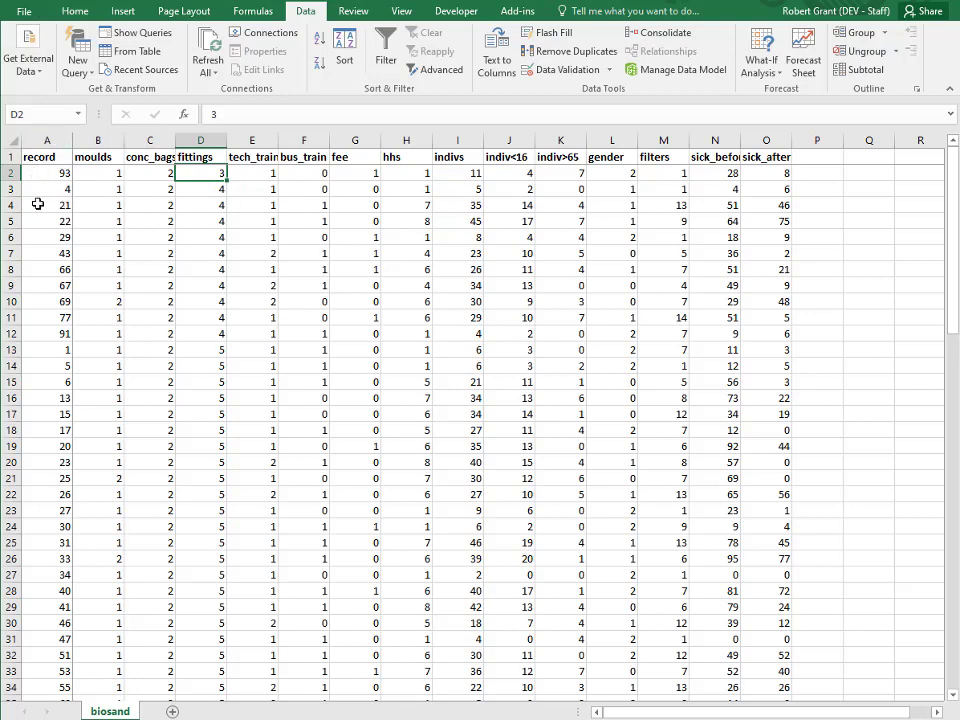
- Restore ascending record order and go back to the Word instructions
{"action": "left_click", "coordinate": [59, 240]}
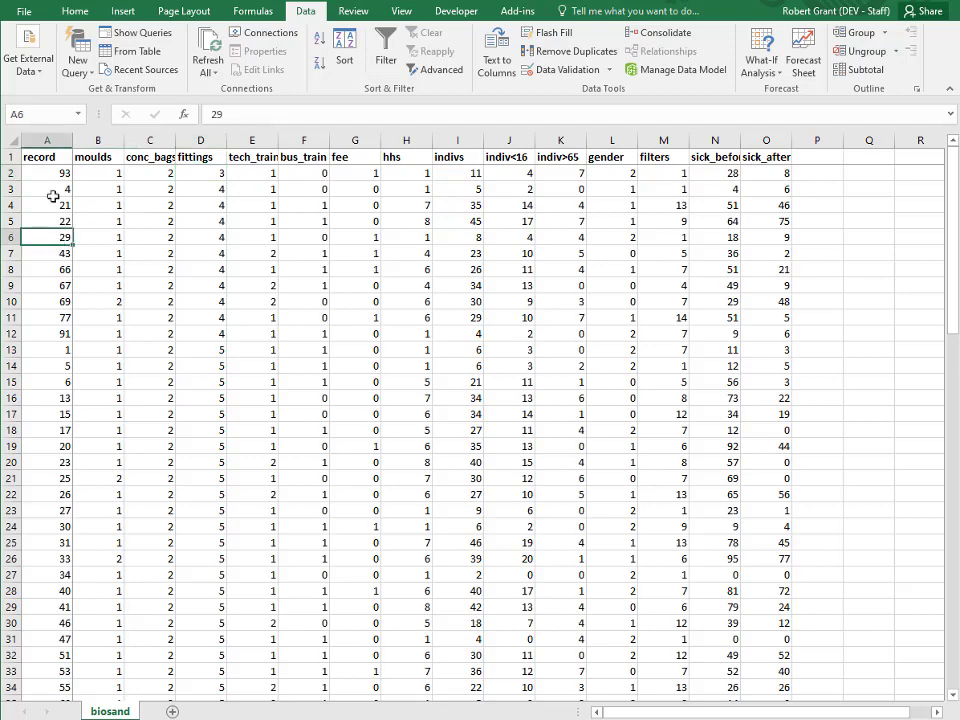
{"action": "left_click", "coordinate": [317, 40]}
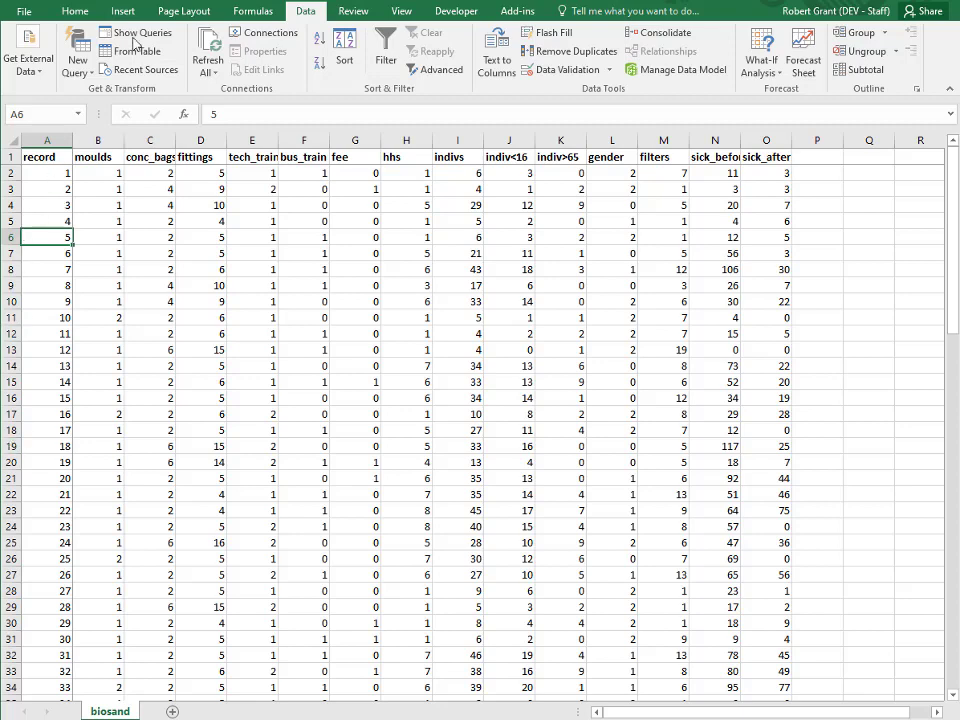
{"action": "key", "text": "alt+Tab"}
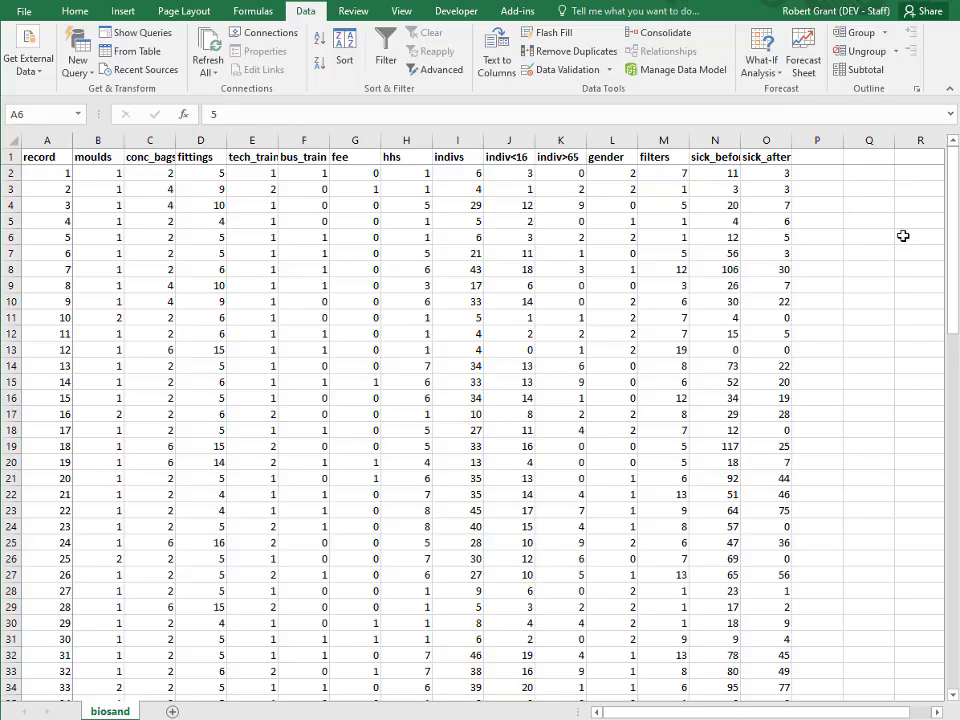
- Sort the biosand rows by indivs smallest first, then largest first
{"action": "key", "text": "alt+Tab"}
{"action": "left_click", "coordinate": [465, 237]}
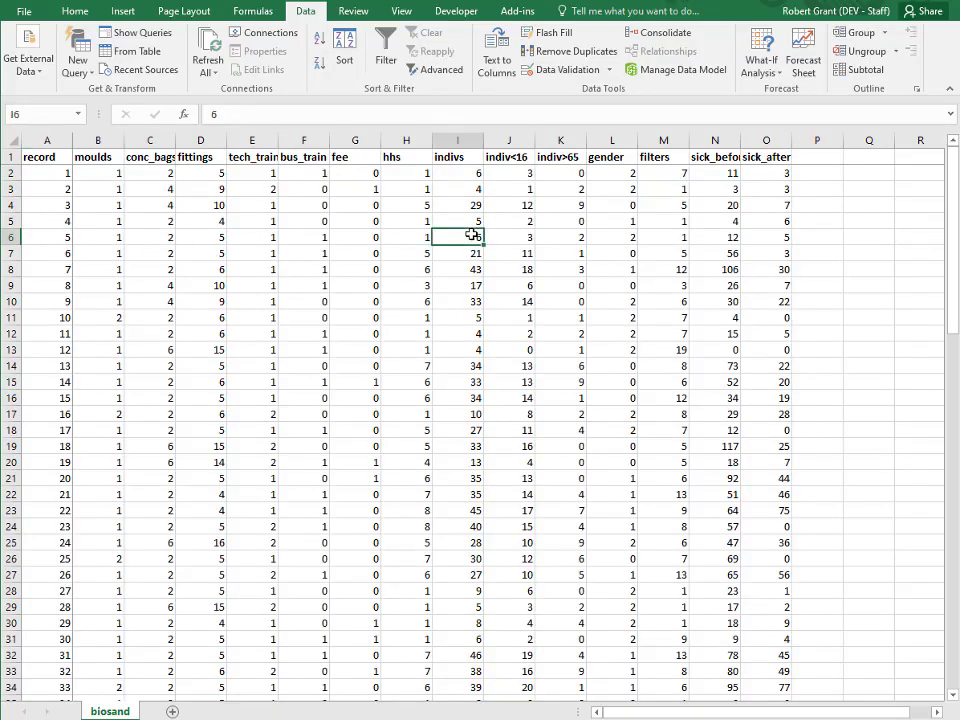
{"action": "left_click", "coordinate": [318, 38]}
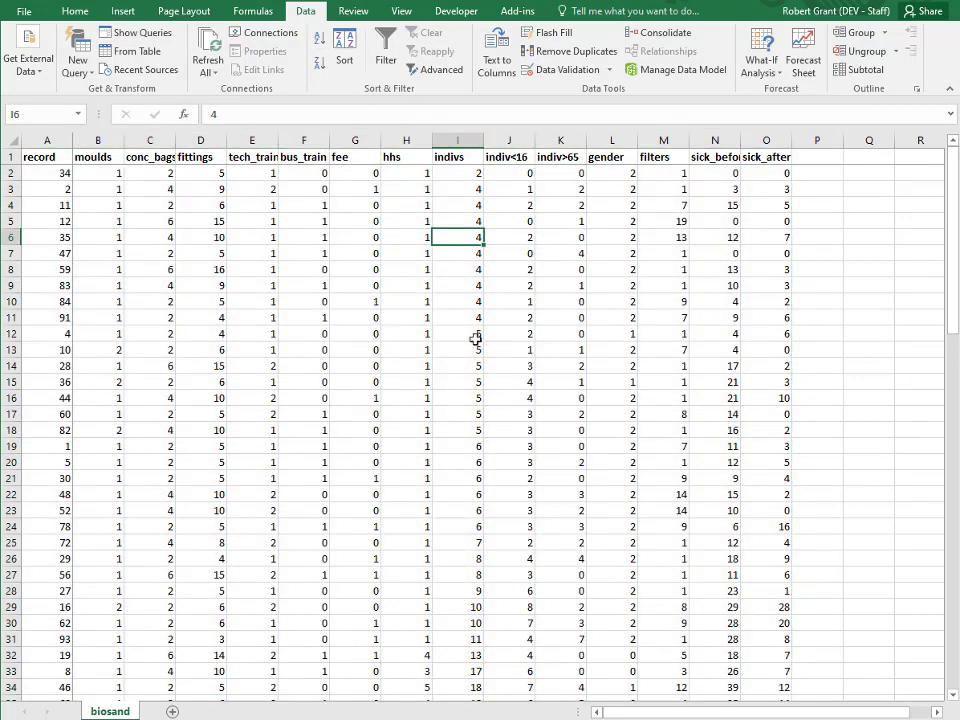
{"action": "left_click", "coordinate": [466, 188]}
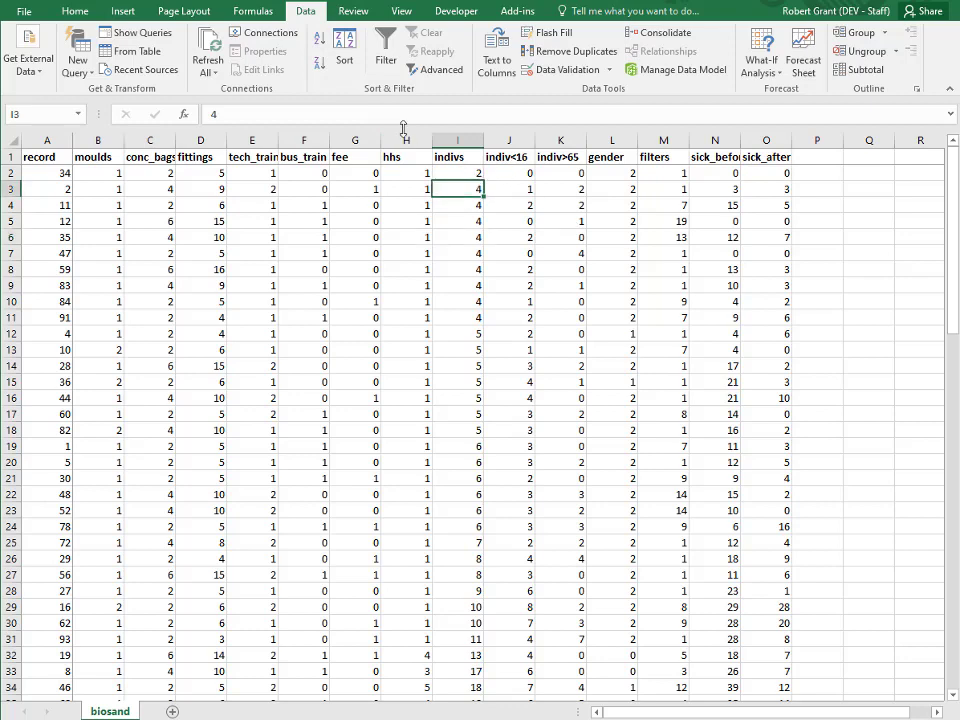
{"action": "left_click", "coordinate": [320, 61]}
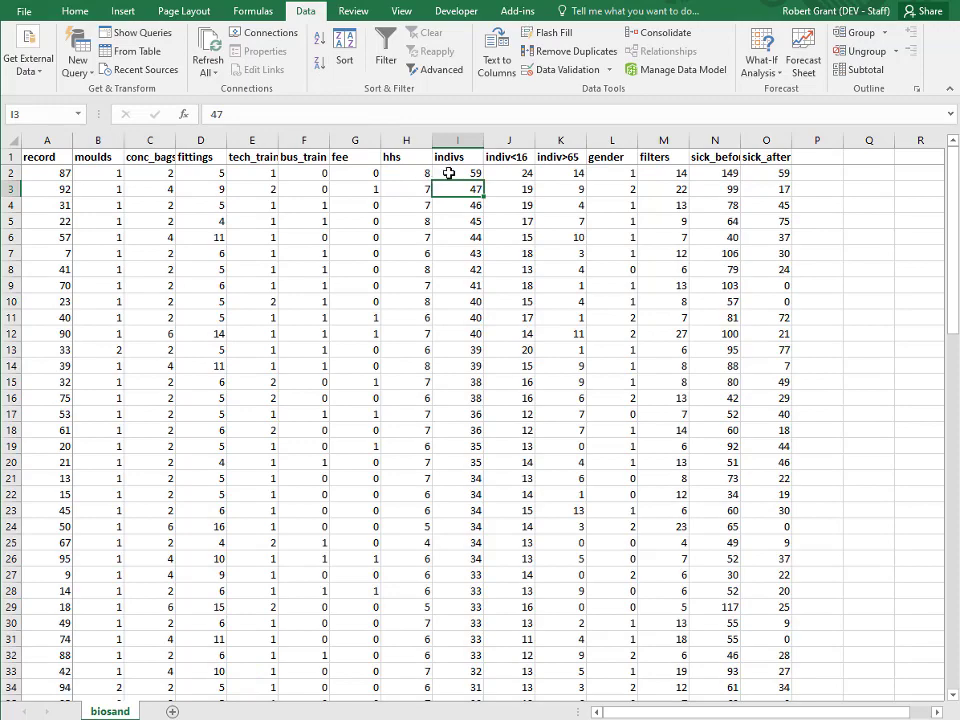
{"action": "key", "text": "alt+Tab"}
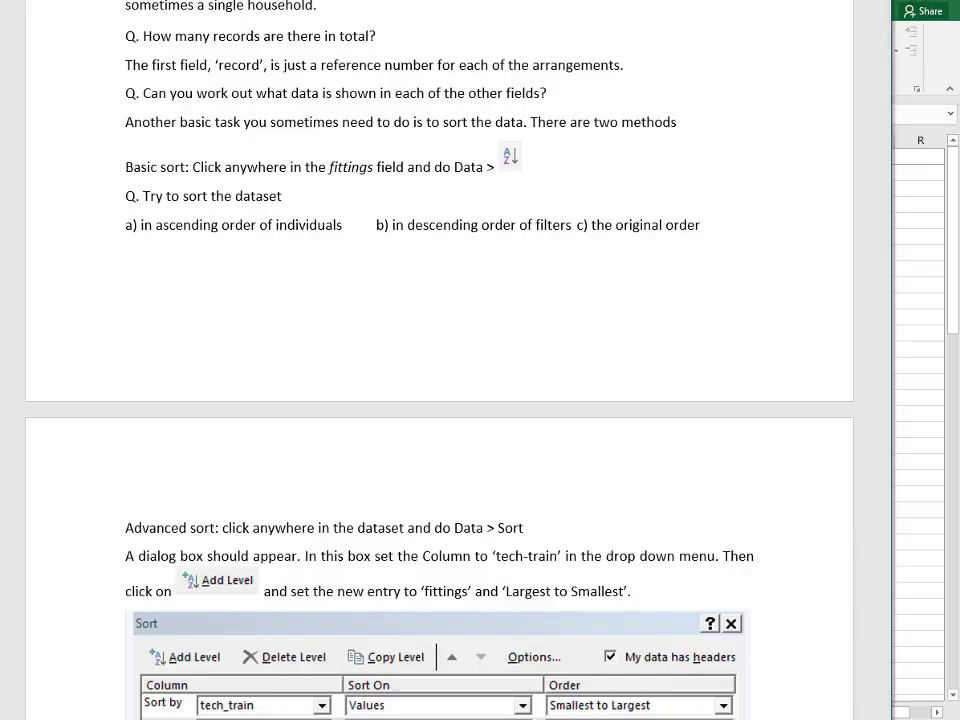
- Sort the rows by filters largest first, then restore the original record order
{"action": "left_click", "coordinate": [945, 268]}
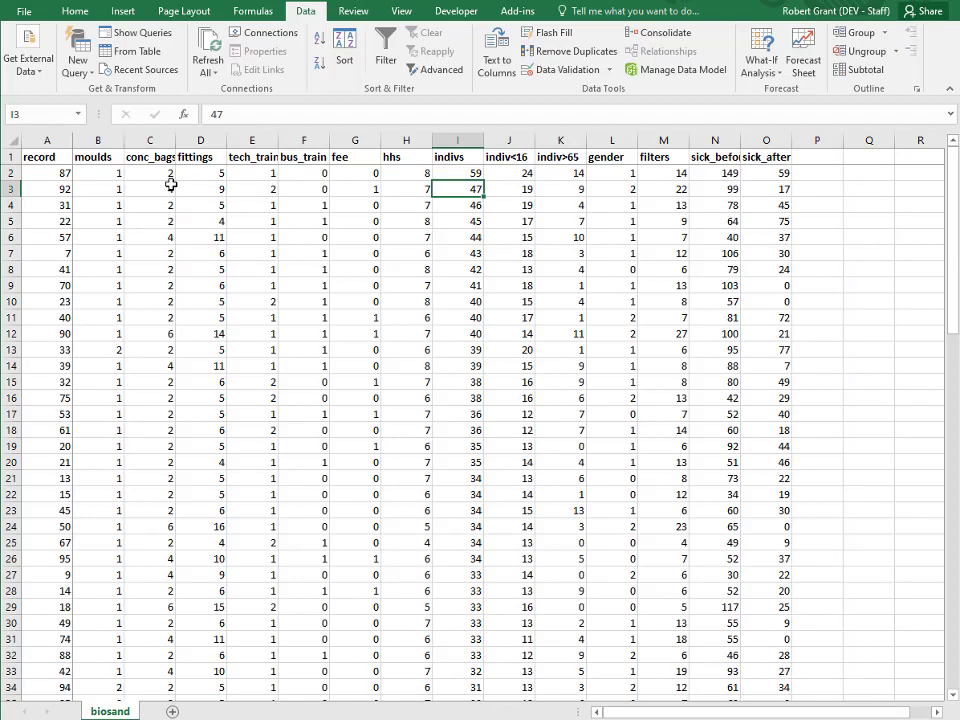
{"action": "left_click", "coordinate": [658, 187]}
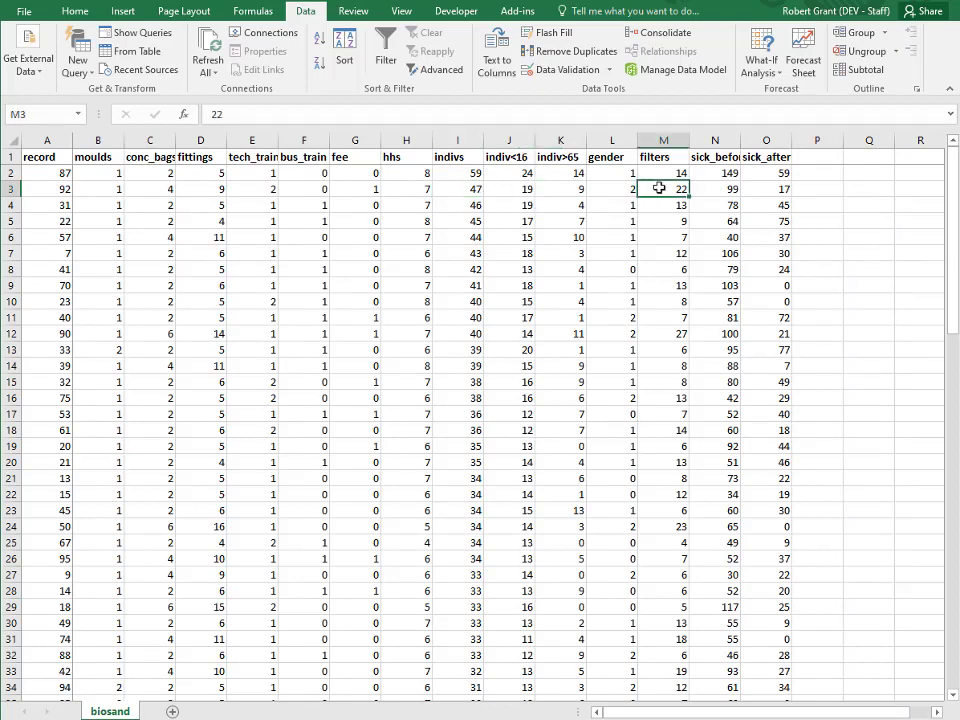
{"action": "left_click", "coordinate": [320, 65]}
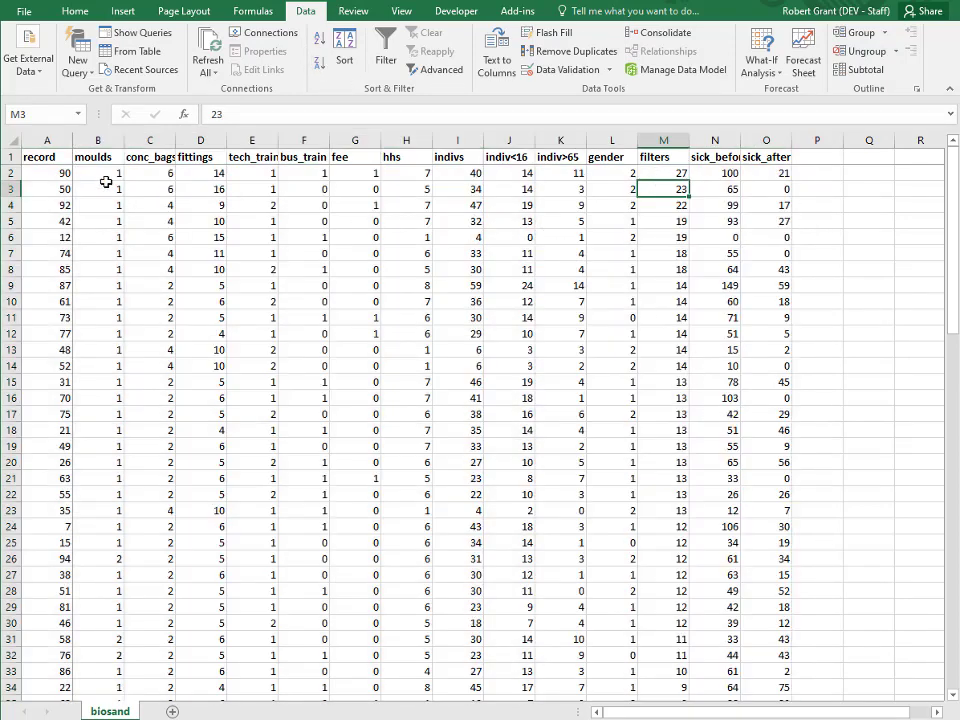
{"action": "left_click", "coordinate": [45, 221]}
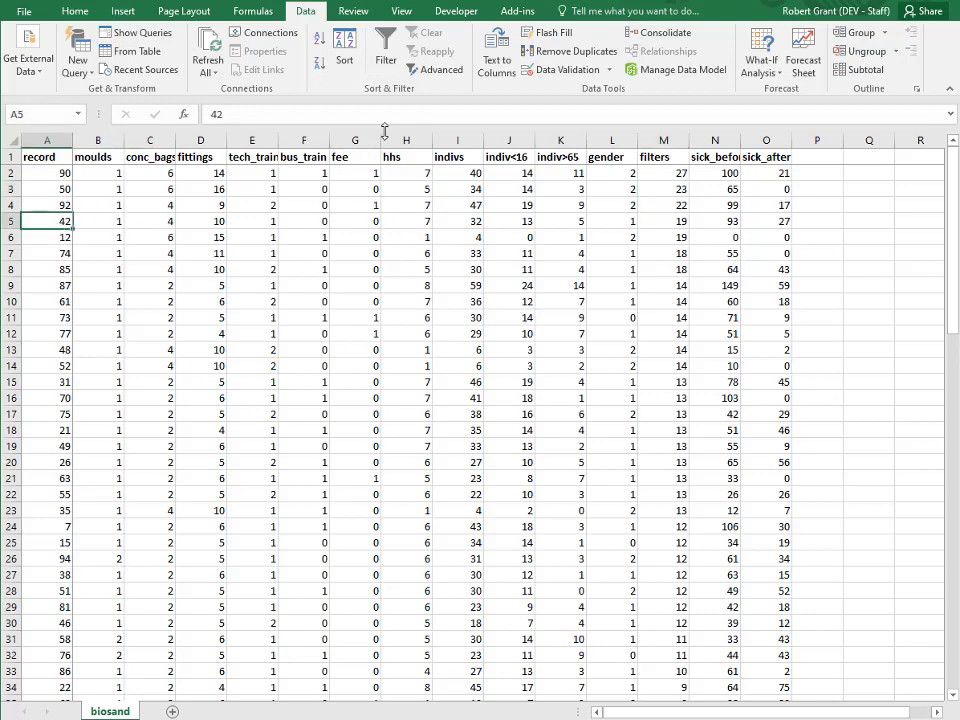
{"action": "left_click", "coordinate": [320, 38]}
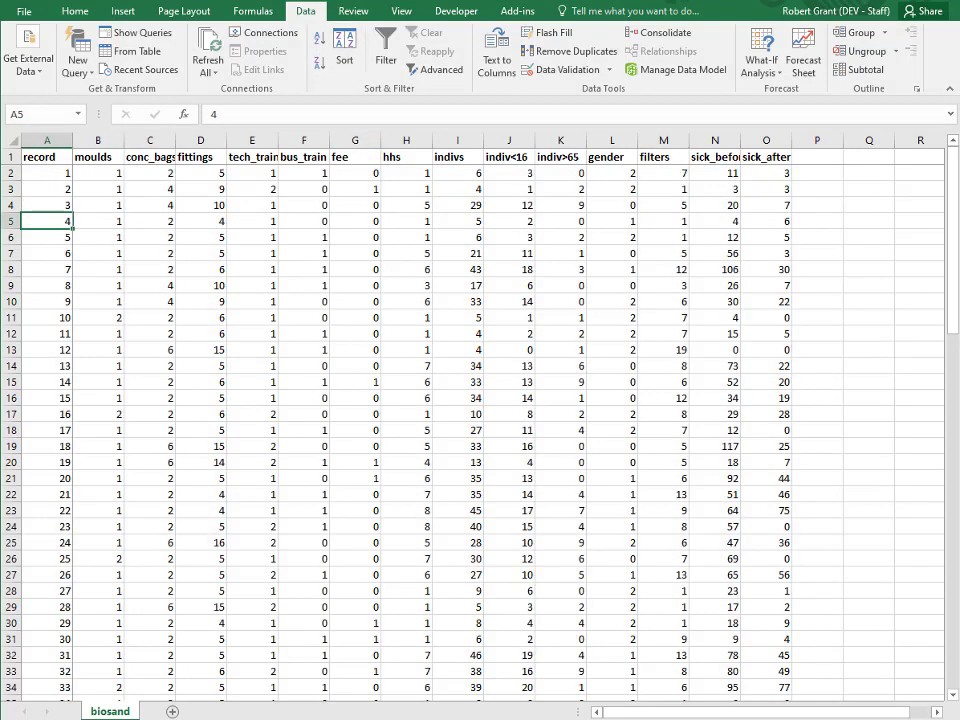
{"action": "key", "text": "alt+Tab"}
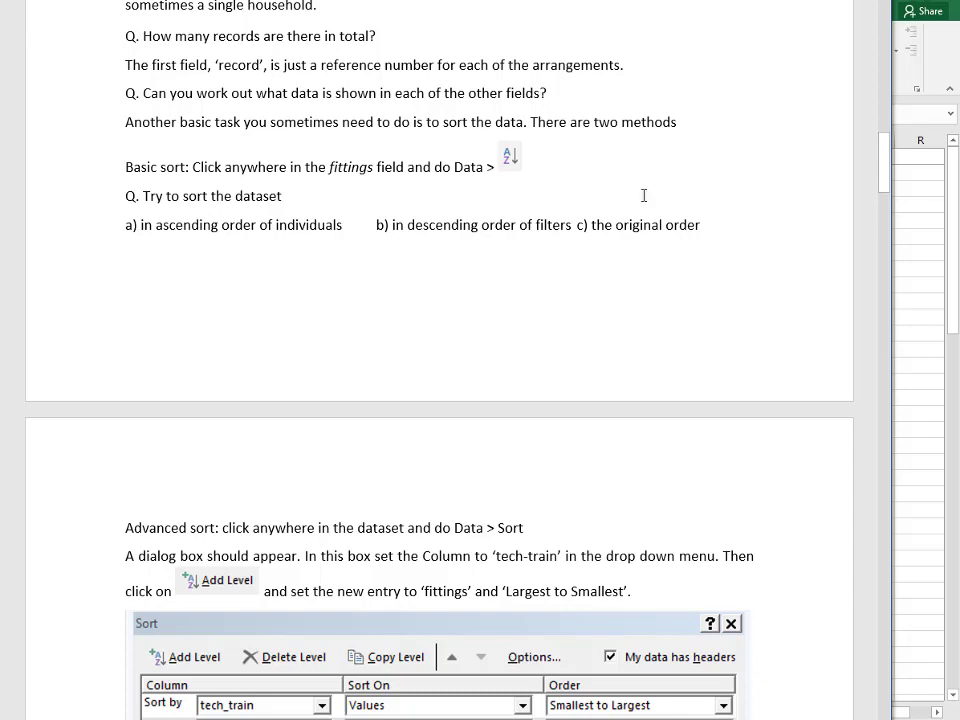
{"action": "scroll", "coordinate": [70, 458], "scroll_direction": "down", "scroll_amount": 5}
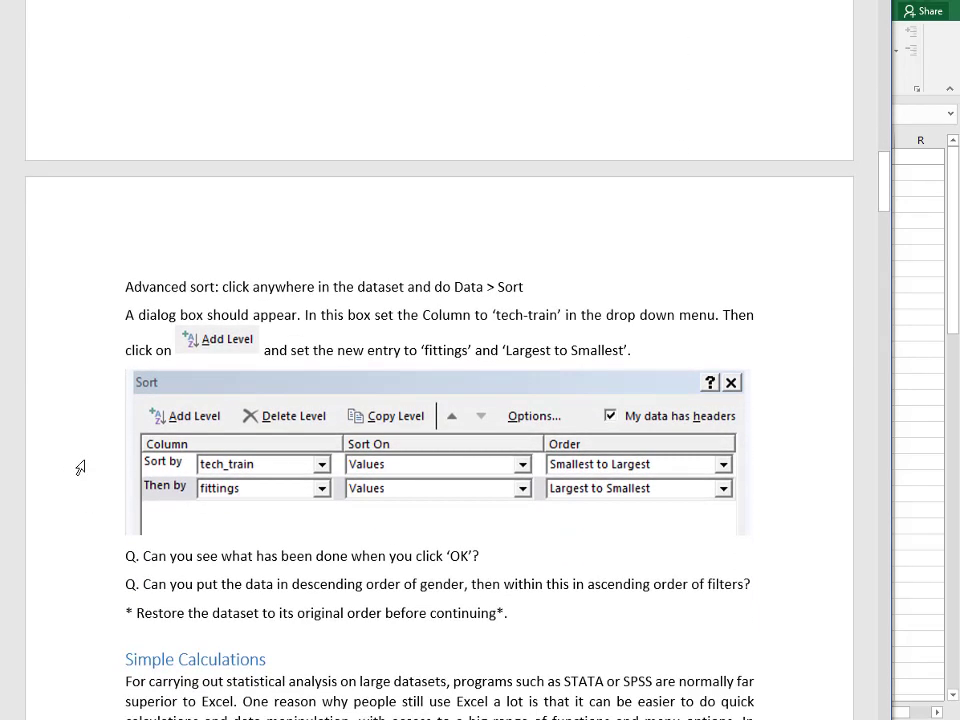
{"action": "scroll", "coordinate": [79, 469], "scroll_direction": "down", "scroll_amount": 1}
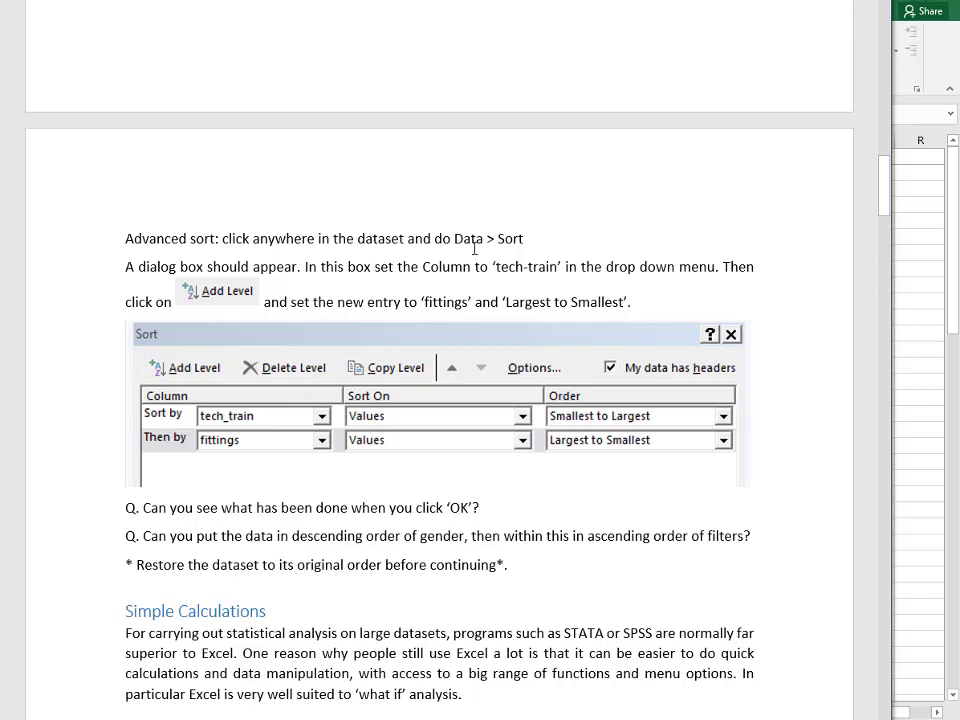
{"action": "scroll", "coordinate": [480, 250], "scroll_direction": "down", "scroll_amount": 1}
{"action": "scroll", "coordinate": [550, 262], "scroll_direction": "down", "scroll_amount": 1}
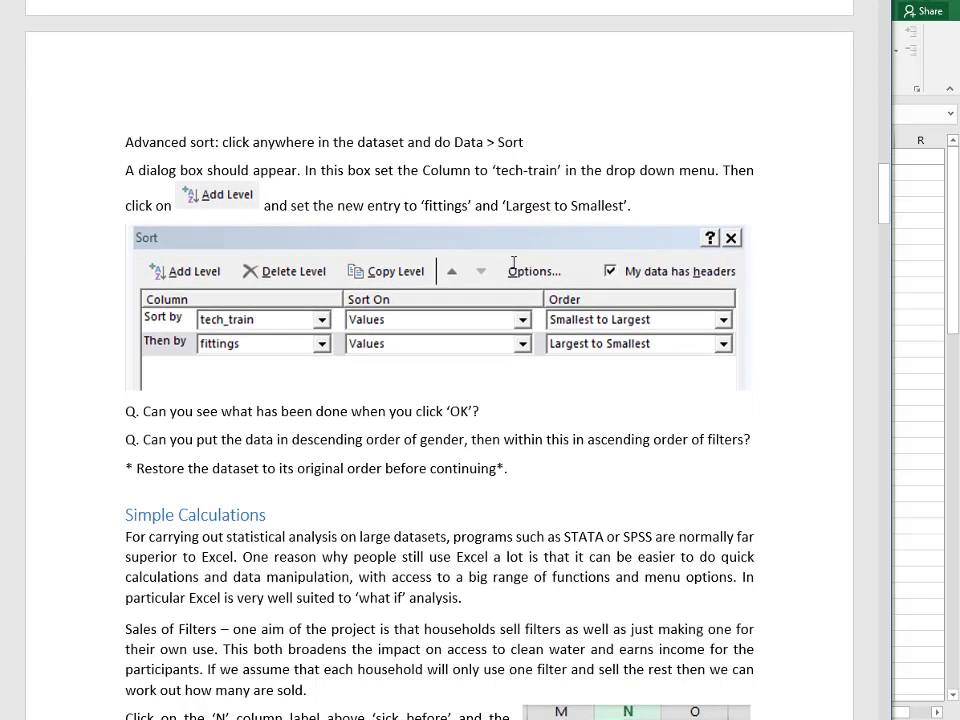
{"action": "scroll", "coordinate": [420, 229], "scroll_direction": "down", "scroll_amount": 2}
- In the Sort dialog, keep 'My data has headers' checked and set Sort by to tech_train
{"action": "left_click", "coordinate": [934, 399]}
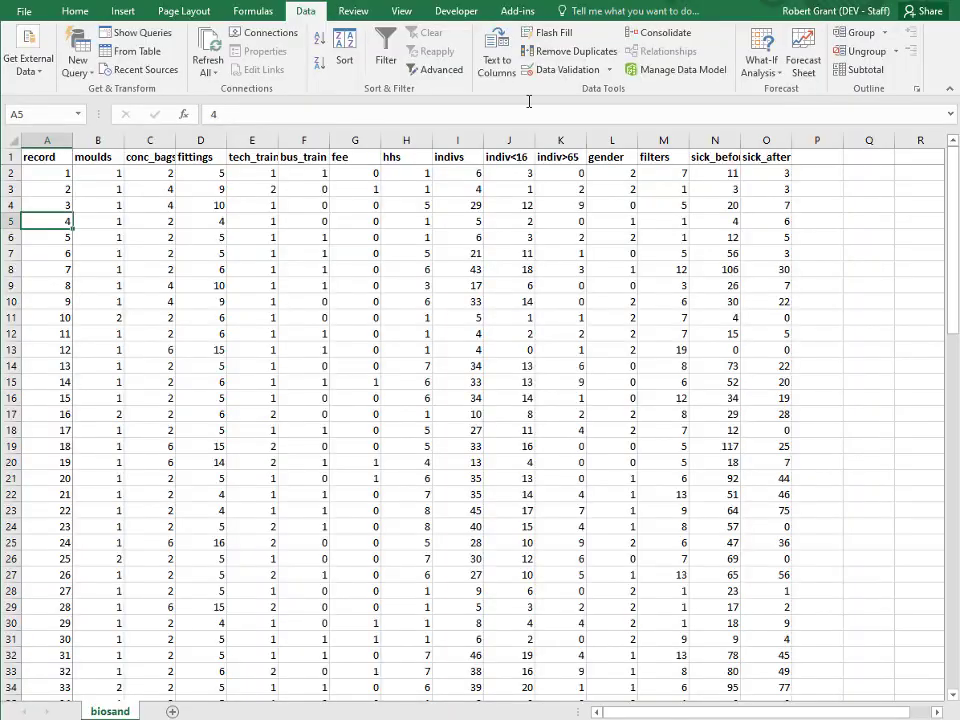
{"action": "left_click", "coordinate": [344, 42]}
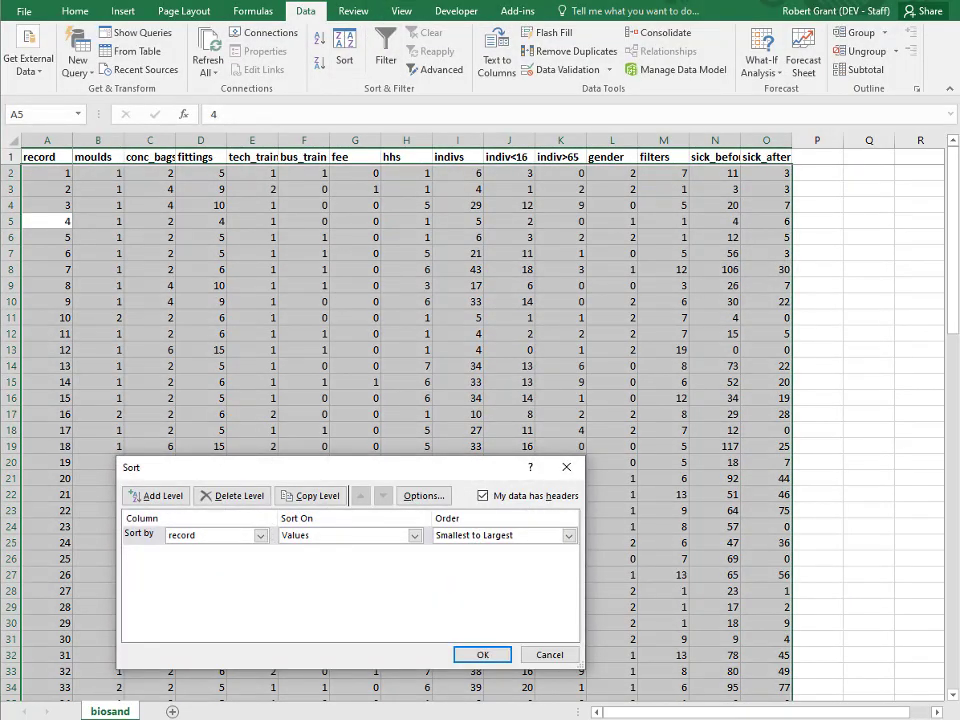
{"action": "key", "text": "alt+Tab"}
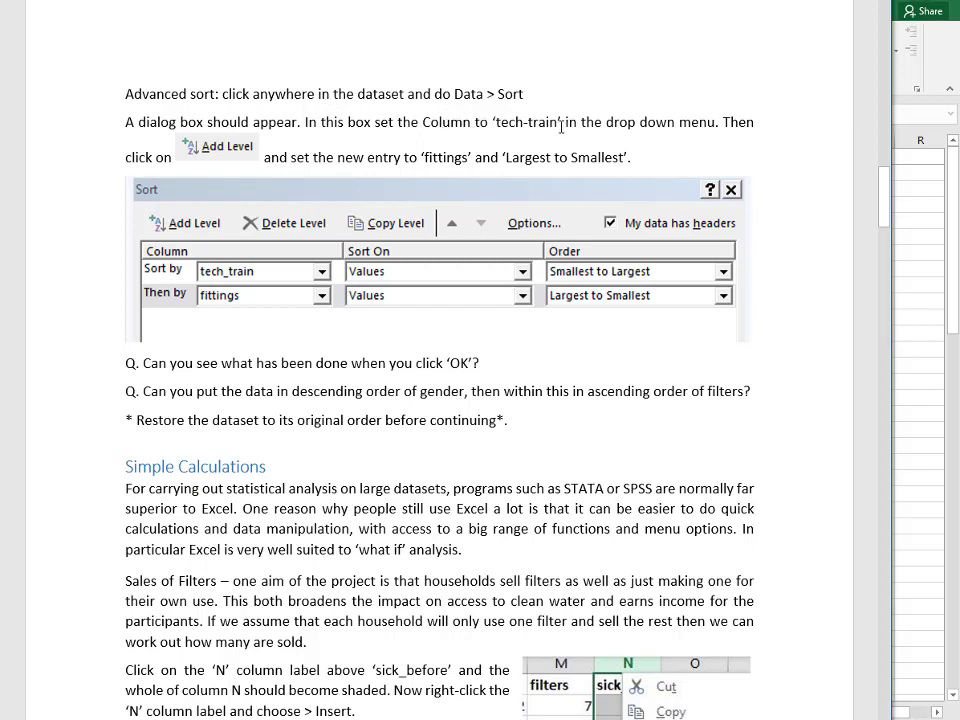
{"action": "left_click", "coordinate": [928, 263]}
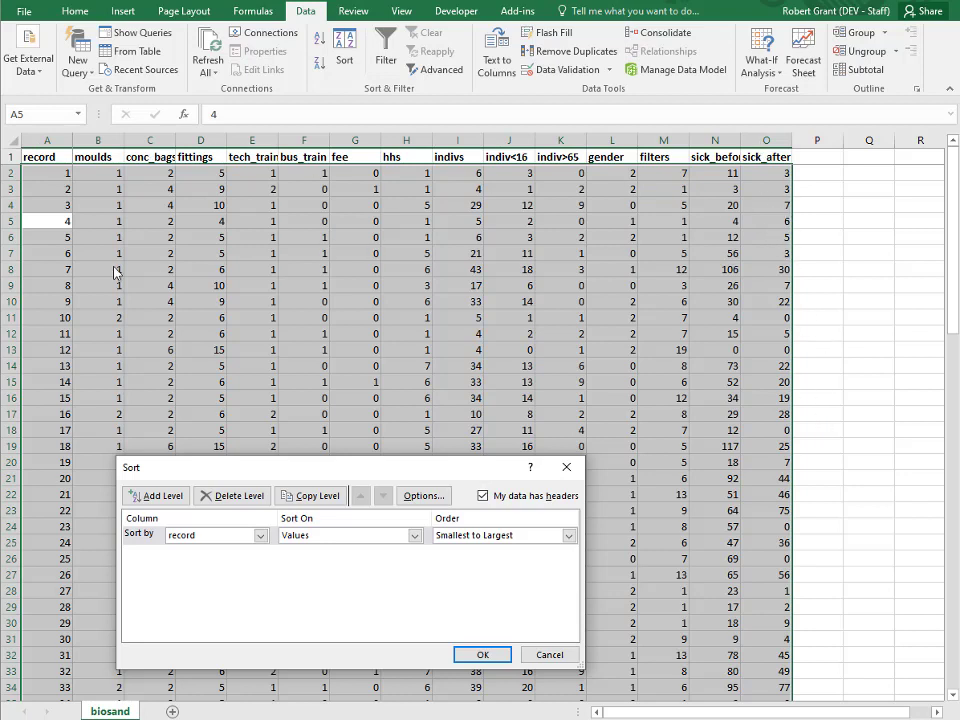
{"action": "left_click", "coordinate": [484, 496]}
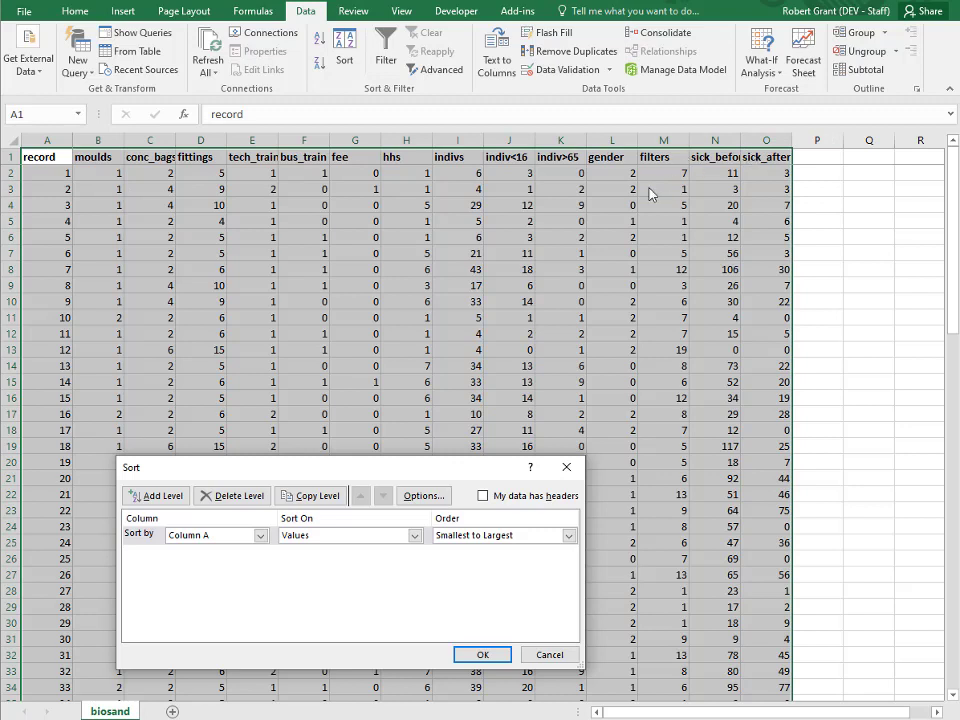
{"action": "left_click", "coordinate": [483, 496]}
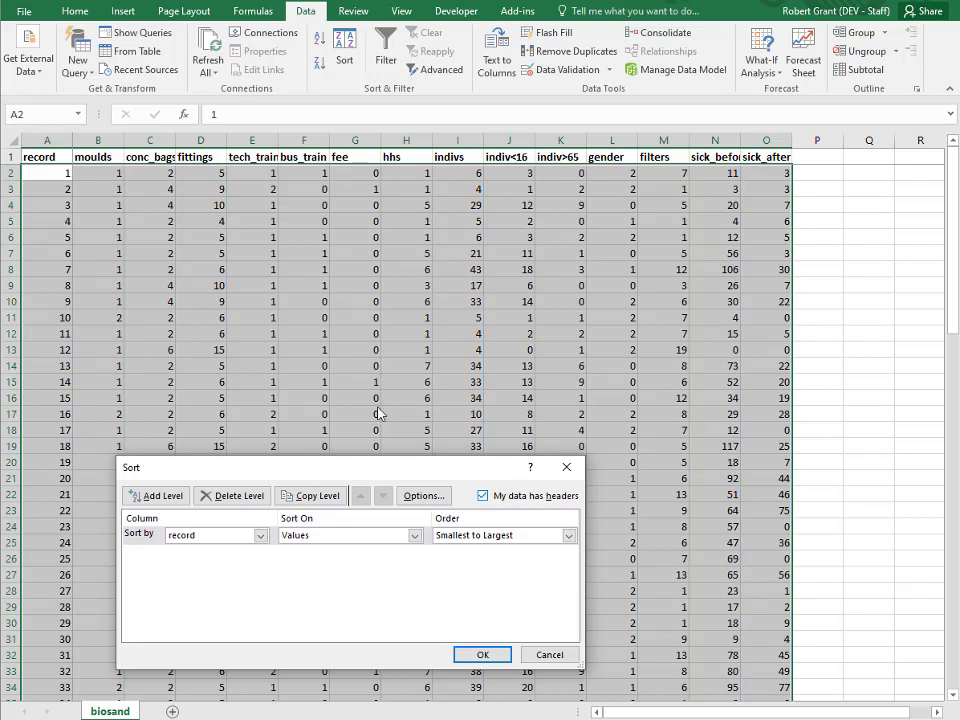
{"action": "left_click", "coordinate": [265, 540]}
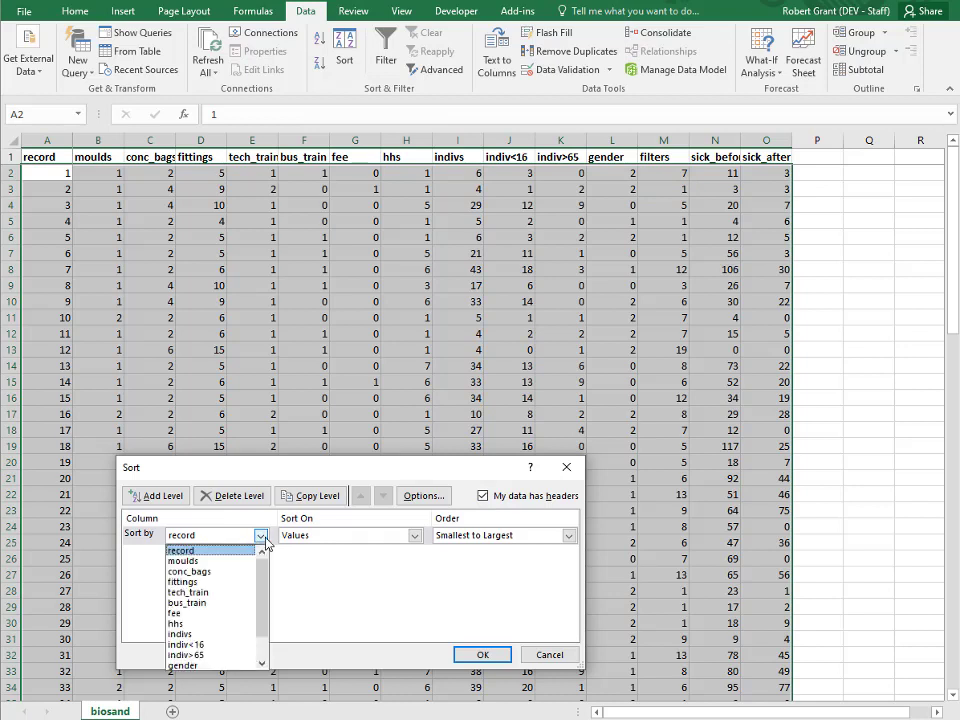
{"action": "left_click", "coordinate": [248, 593]}
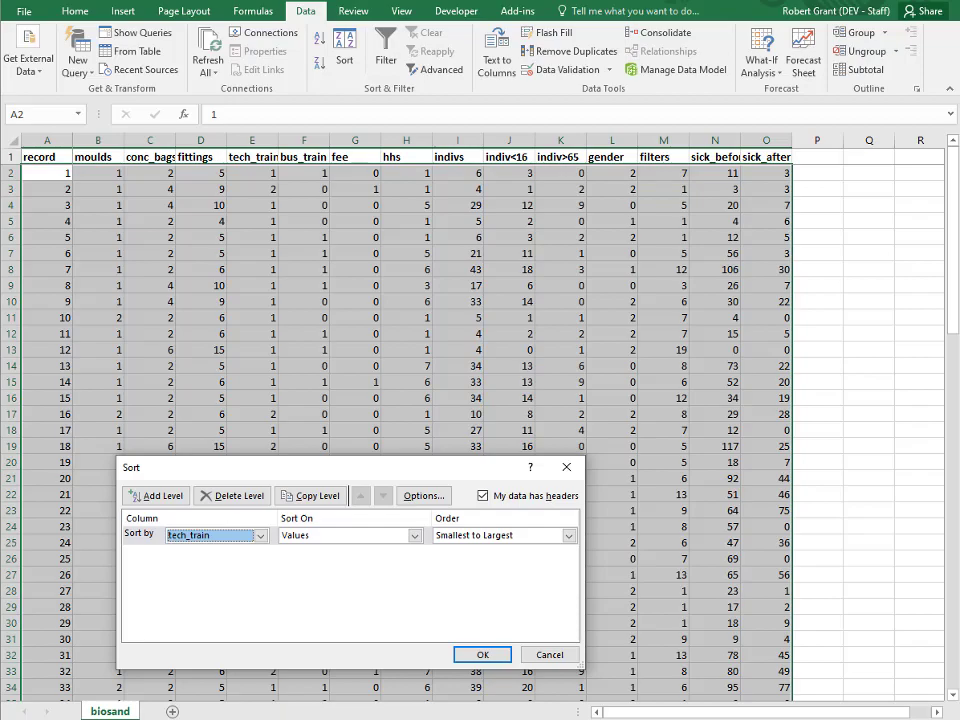
{"action": "key", "text": "alt+Tab"}
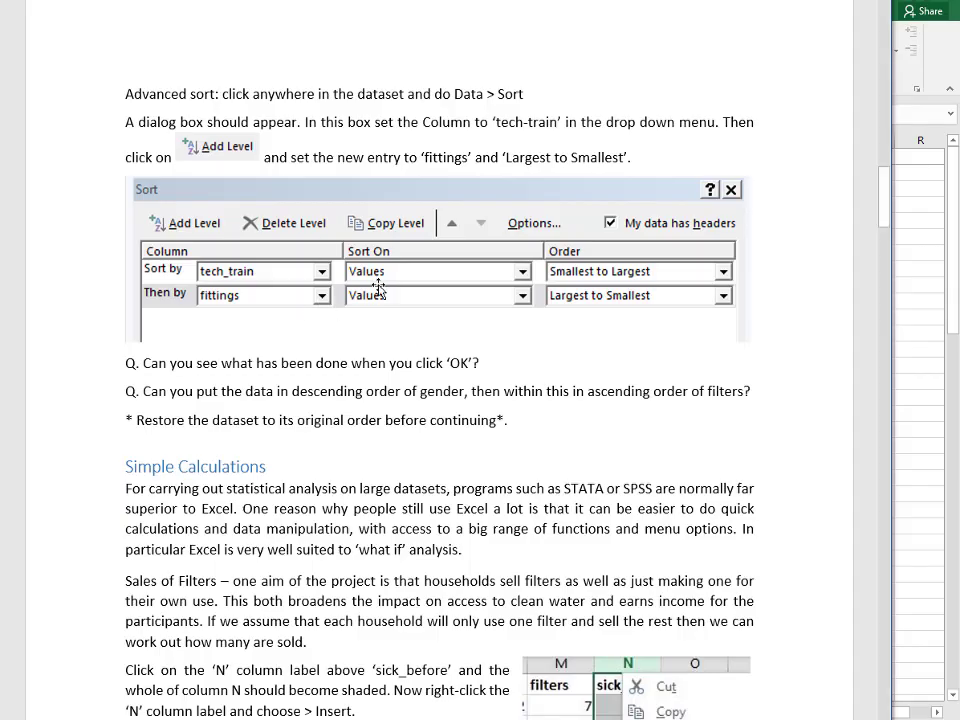
- Add a Then by level for fittings with order Largest to Smallest
{"action": "left_click", "coordinate": [935, 165]}
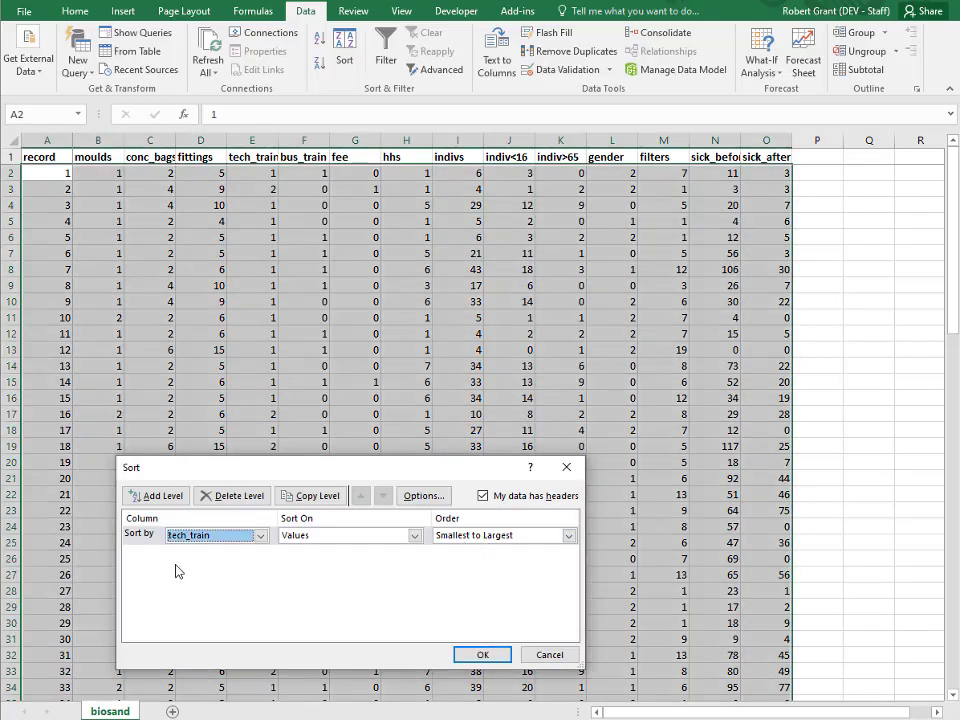
{"action": "left_click", "coordinate": [160, 497]}
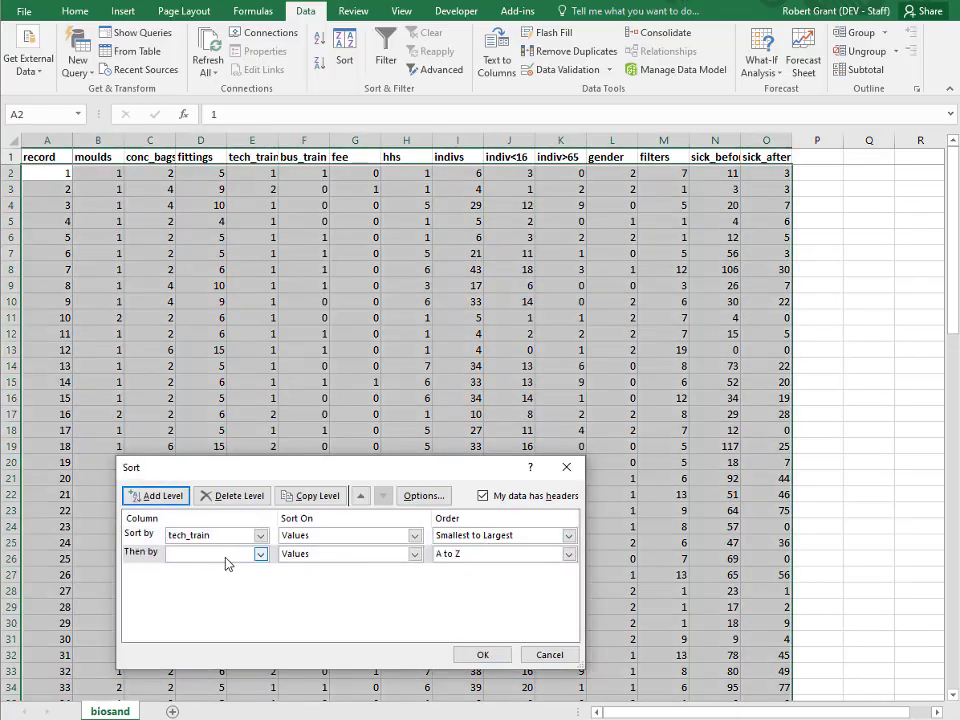
{"action": "left_click", "coordinate": [260, 554]}
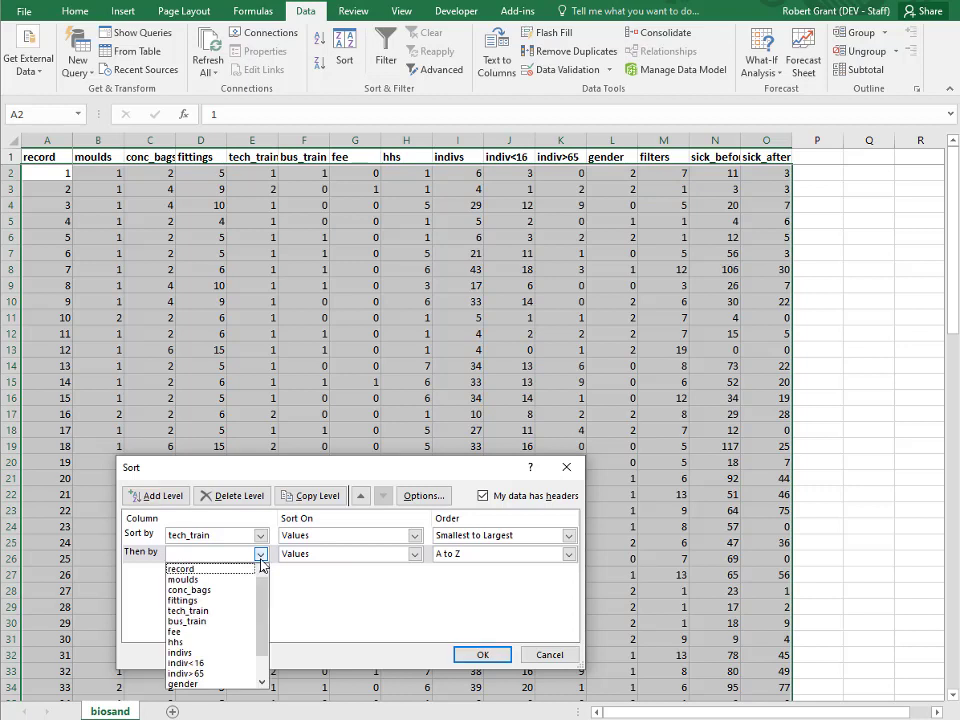
{"action": "left_click", "coordinate": [200, 600]}
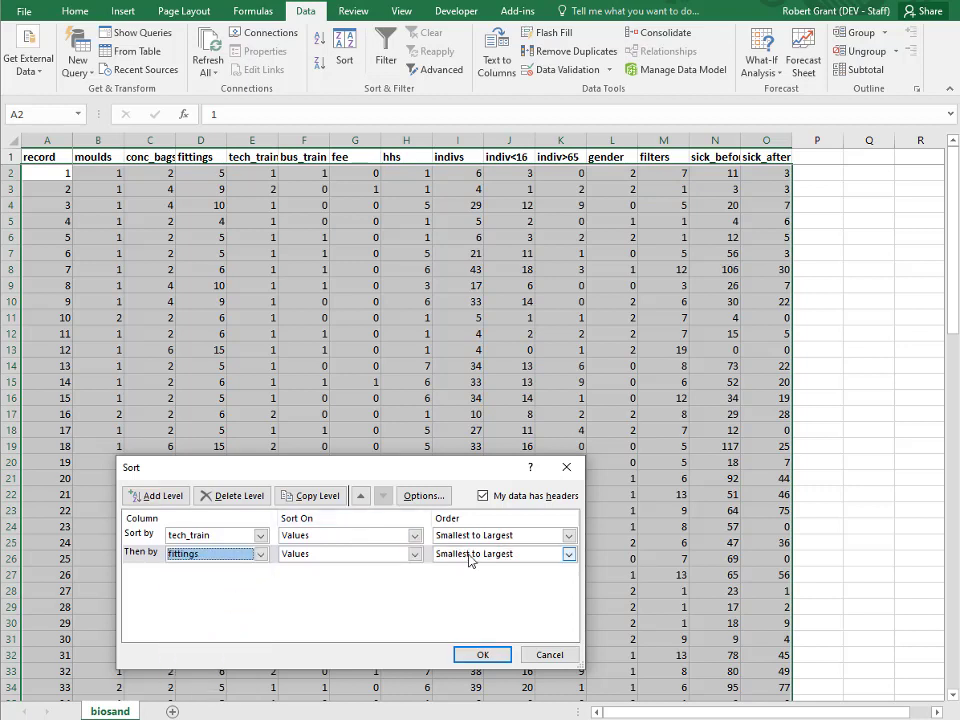
{"action": "left_click", "coordinate": [568, 554]}
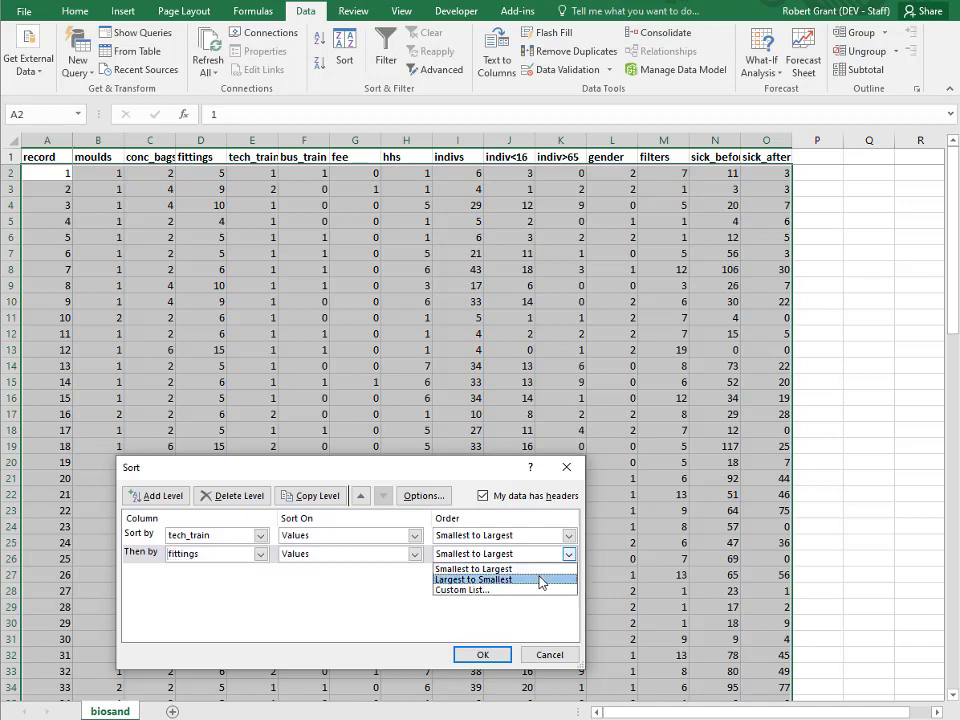
{"action": "left_click", "coordinate": [539, 580]}
- Apply the two-level tech_train / fittings sort, then compare it with the Word instructions
{"action": "left_click", "coordinate": [488, 655]}
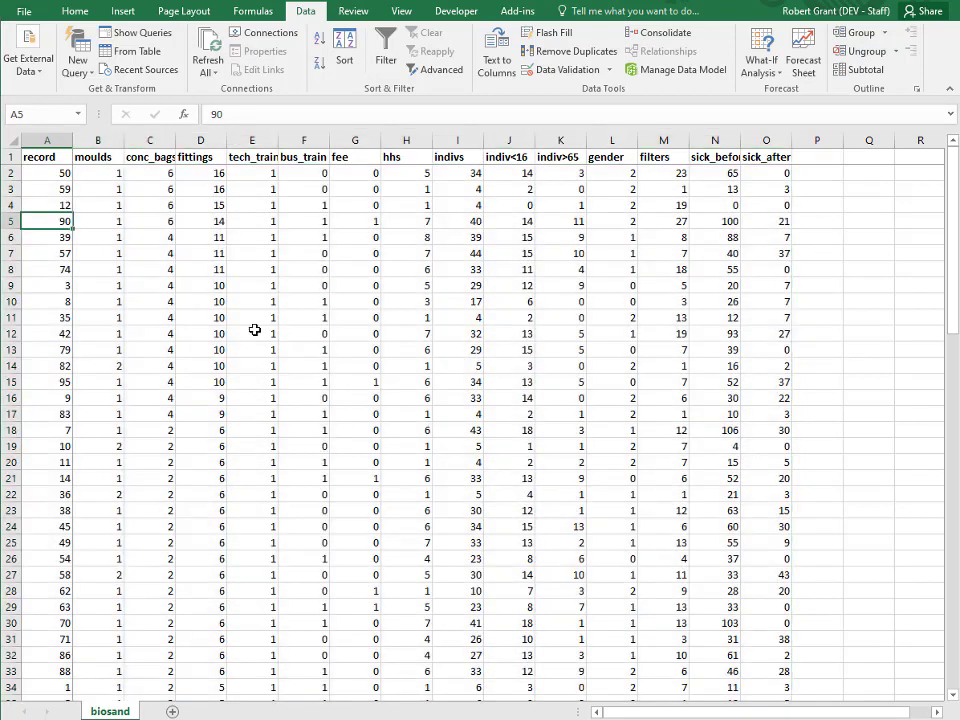
{"action": "left_click", "coordinate": [51, 302]}
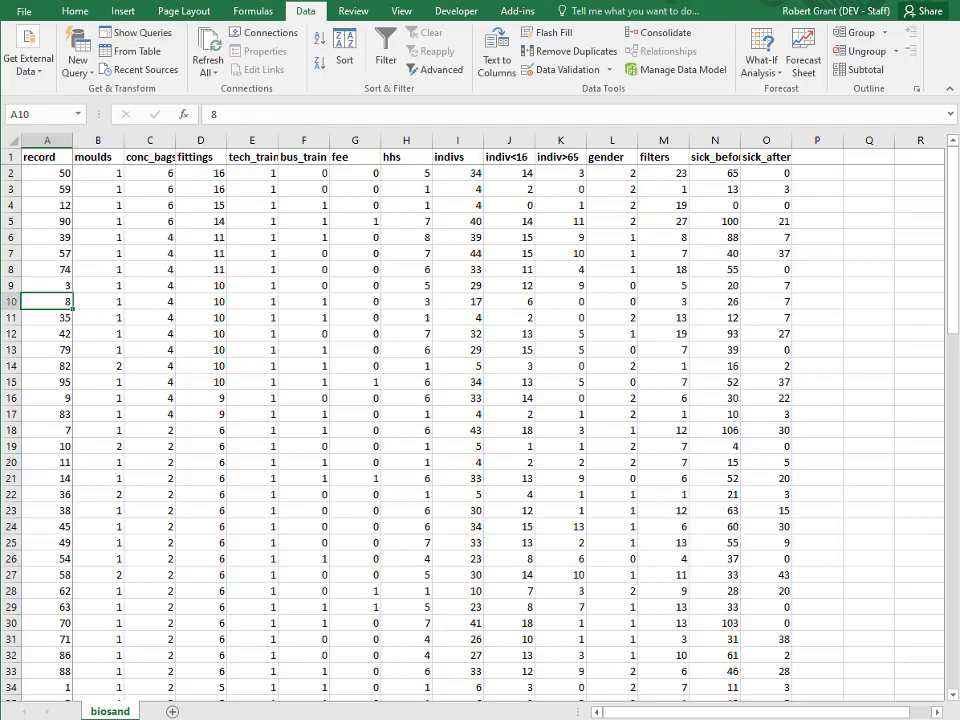
{"action": "key", "text": "alt+Tab"}
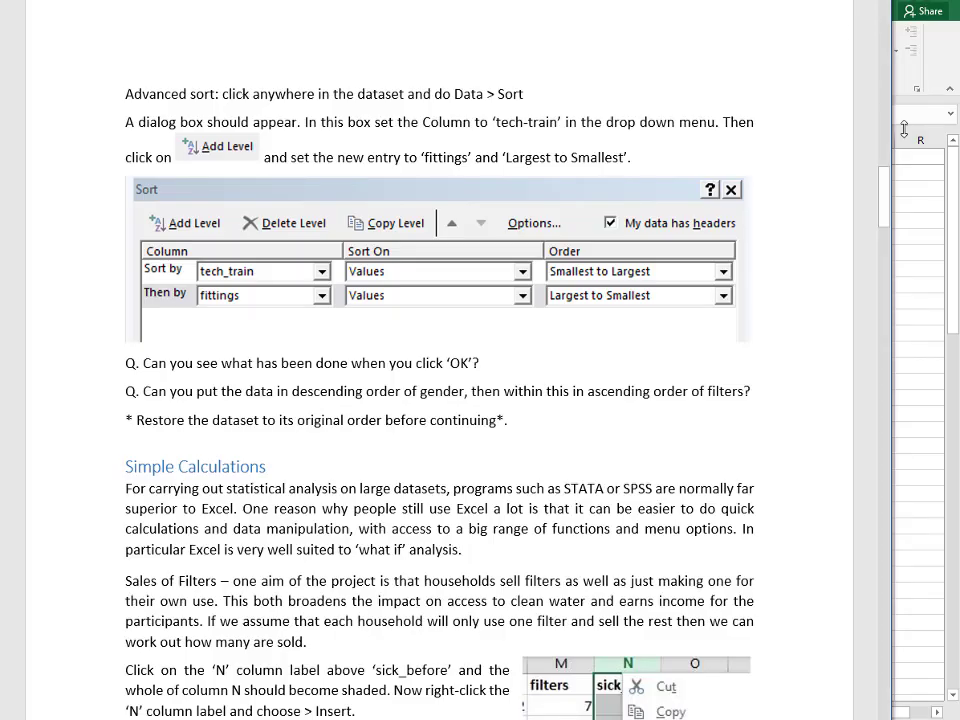
{"action": "key", "text": "alt+Tab"}
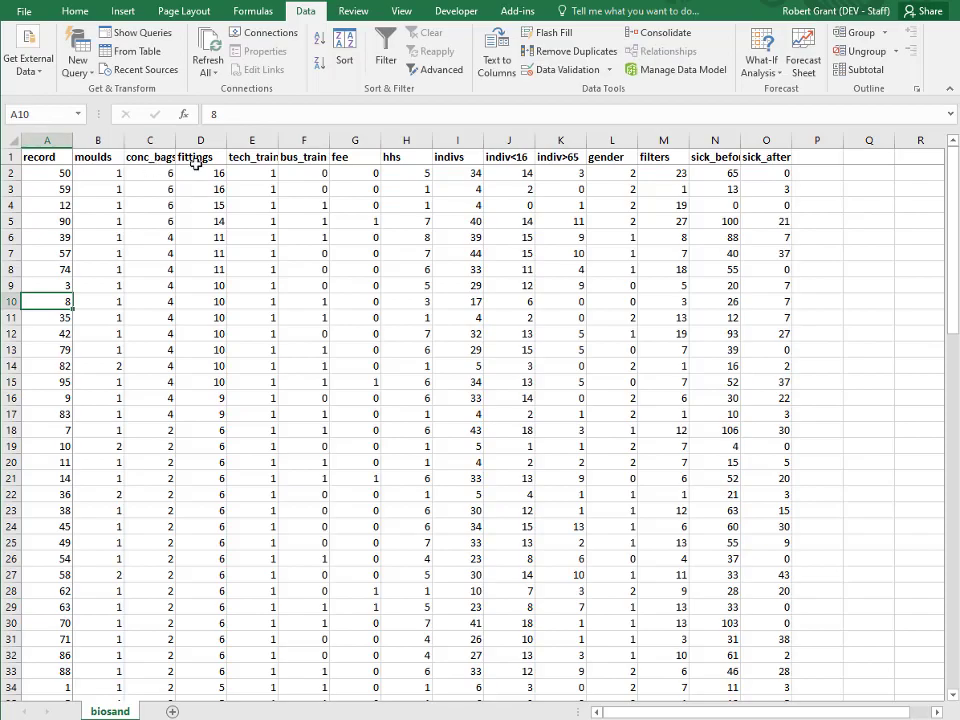
- Scroll the sorted data to confirm tech_train 2 starts at row 69 with fittings descending 16 to 4
{"action": "scroll", "coordinate": [275, 401], "scroll_direction": "down", "scroll_amount": 5}
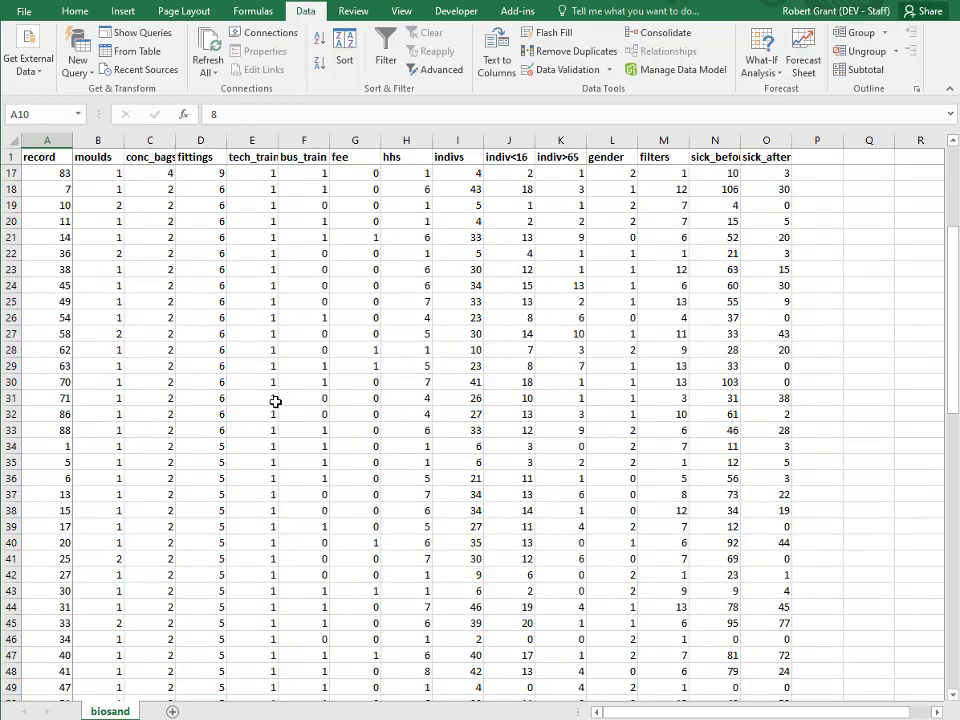
{"action": "scroll", "coordinate": [275, 401], "scroll_direction": "down", "scroll_amount": 9}
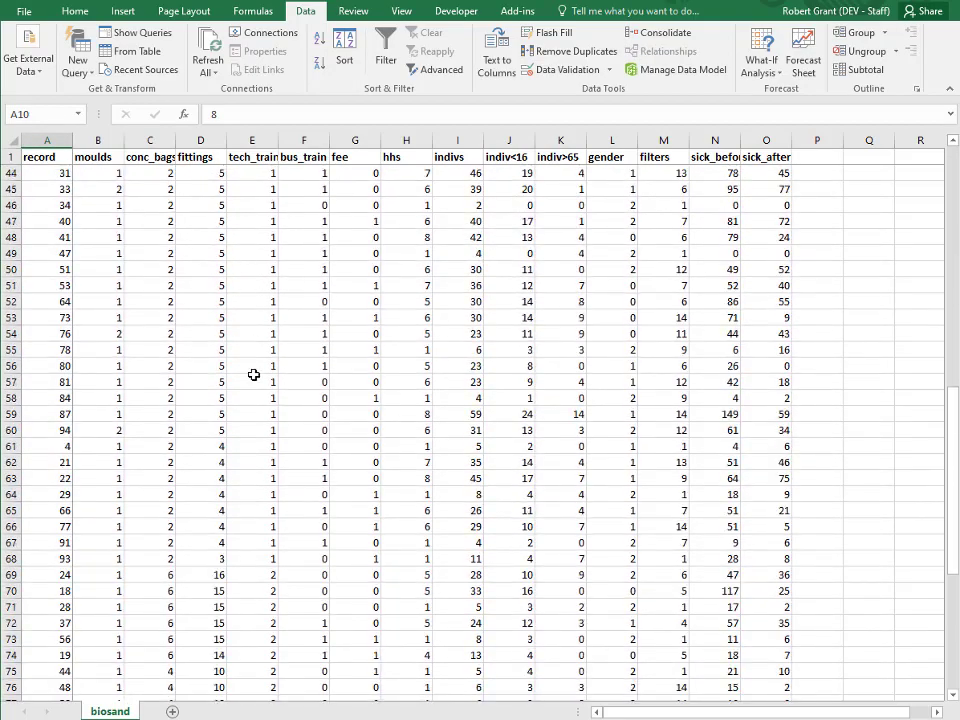
{"action": "scroll", "coordinate": [250, 372], "scroll_direction": "down", "scroll_amount": 1}
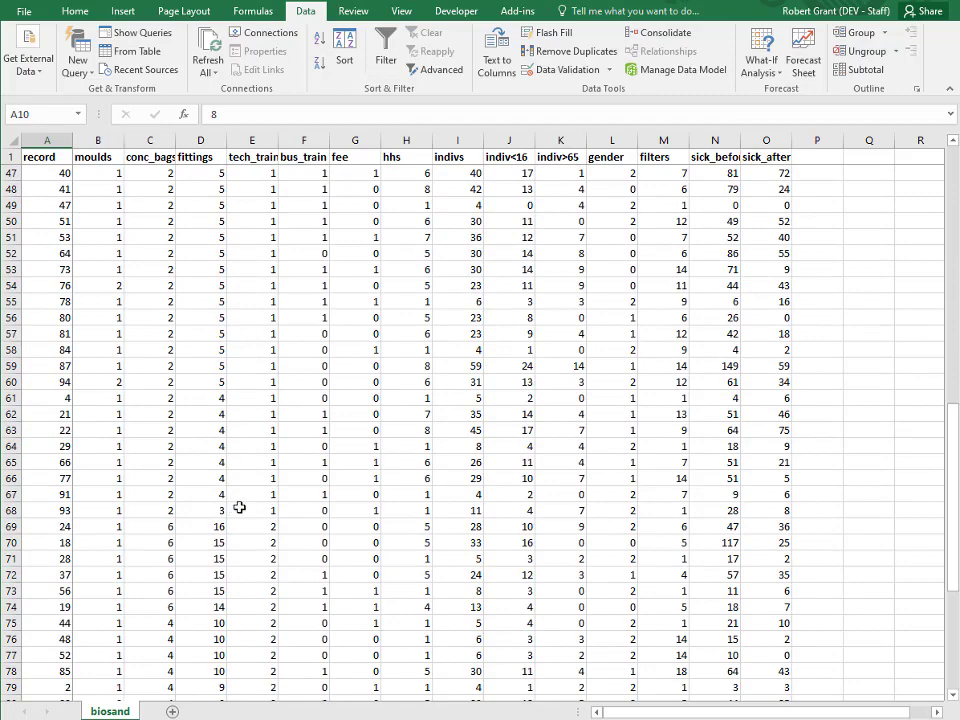
{"action": "scroll", "coordinate": [240, 508], "scroll_direction": "down", "scroll_amount": 2}
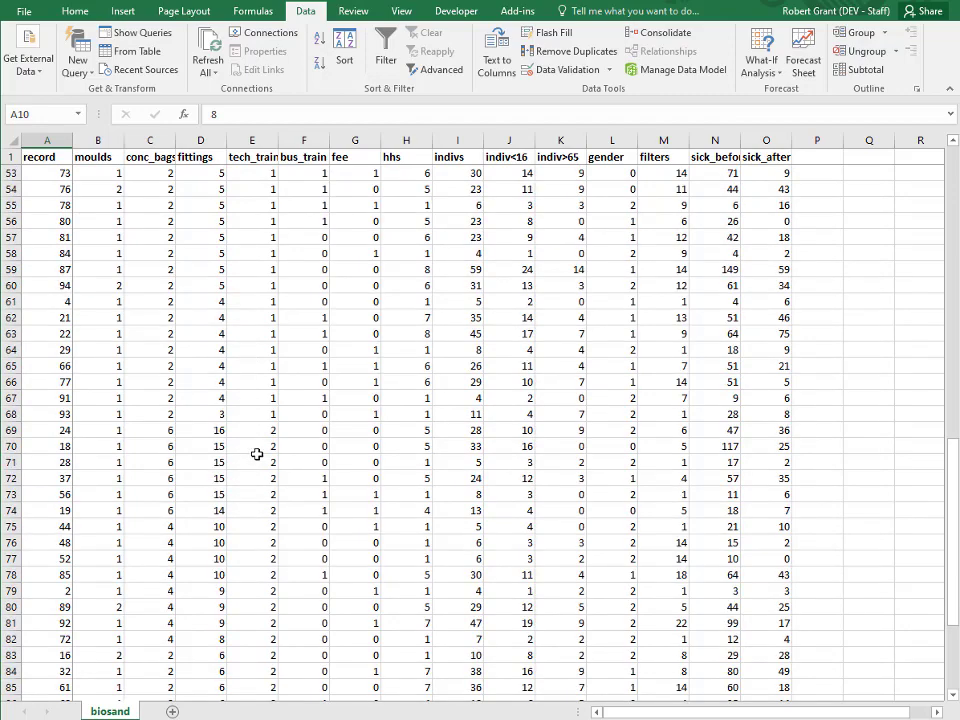
{"action": "scroll", "coordinate": [207, 430], "scroll_direction": "down", "scroll_amount": 6}
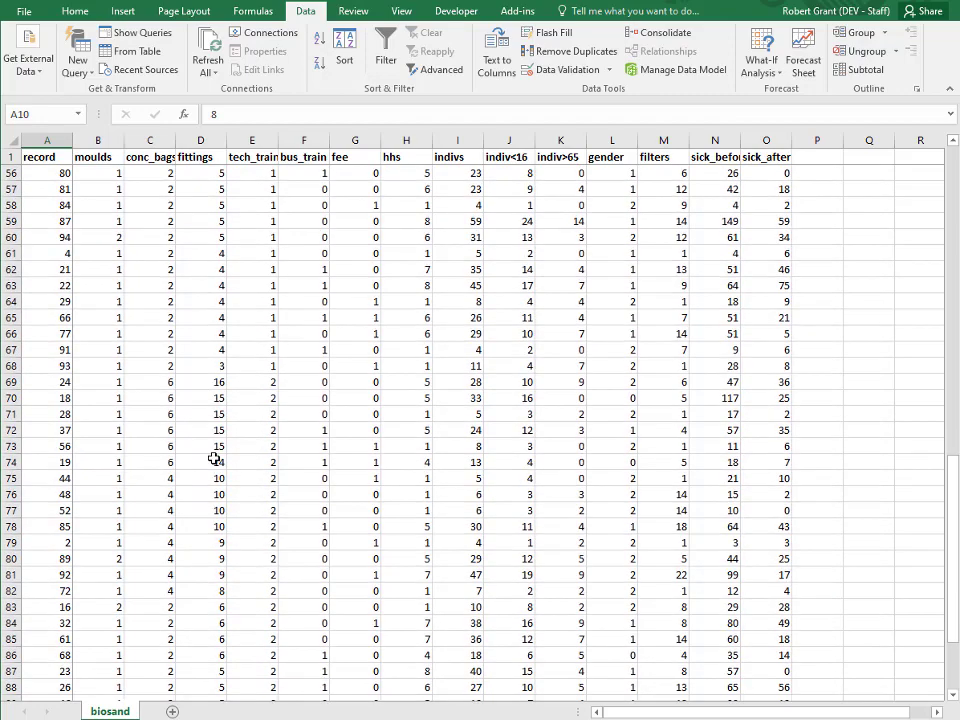
{"action": "scroll", "coordinate": [207, 506], "scroll_direction": "up", "scroll_amount": 4}
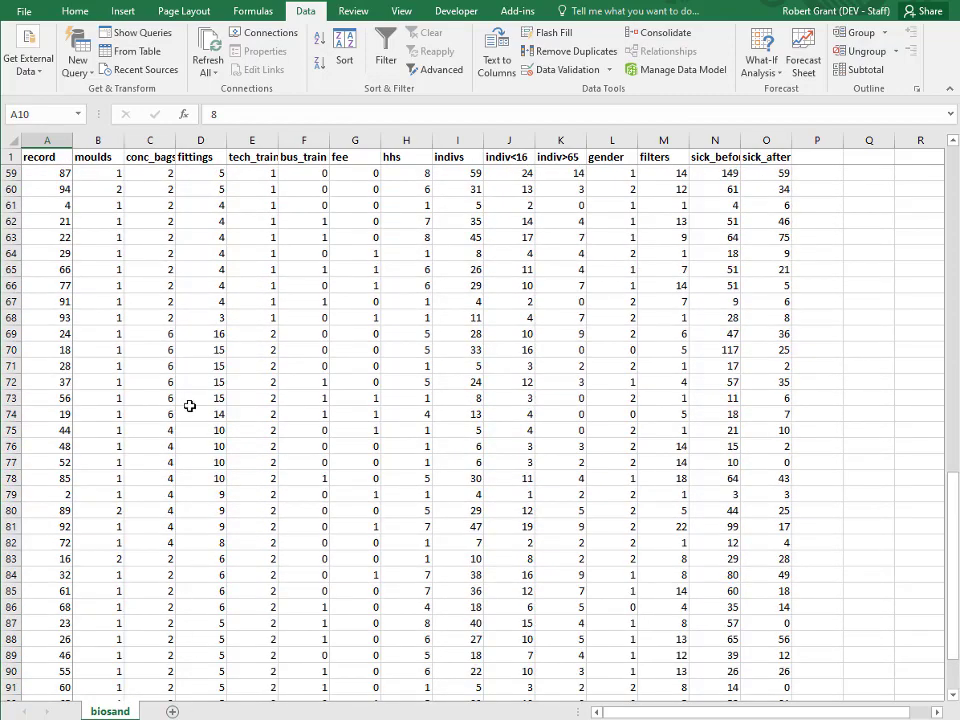
{"action": "scroll", "coordinate": [205, 370], "scroll_direction": "down", "scroll_amount": 1}
{"action": "scroll", "coordinate": [200, 560], "scroll_direction": "down", "scroll_amount": 2}
{"action": "scroll", "coordinate": [204, 416], "scroll_direction": "up", "scroll_amount": 2}
{"action": "scroll", "coordinate": [258, 397], "scroll_direction": "down", "scroll_amount": 1}
{"action": "scroll", "coordinate": [258, 397], "scroll_direction": "up", "scroll_amount": 20}
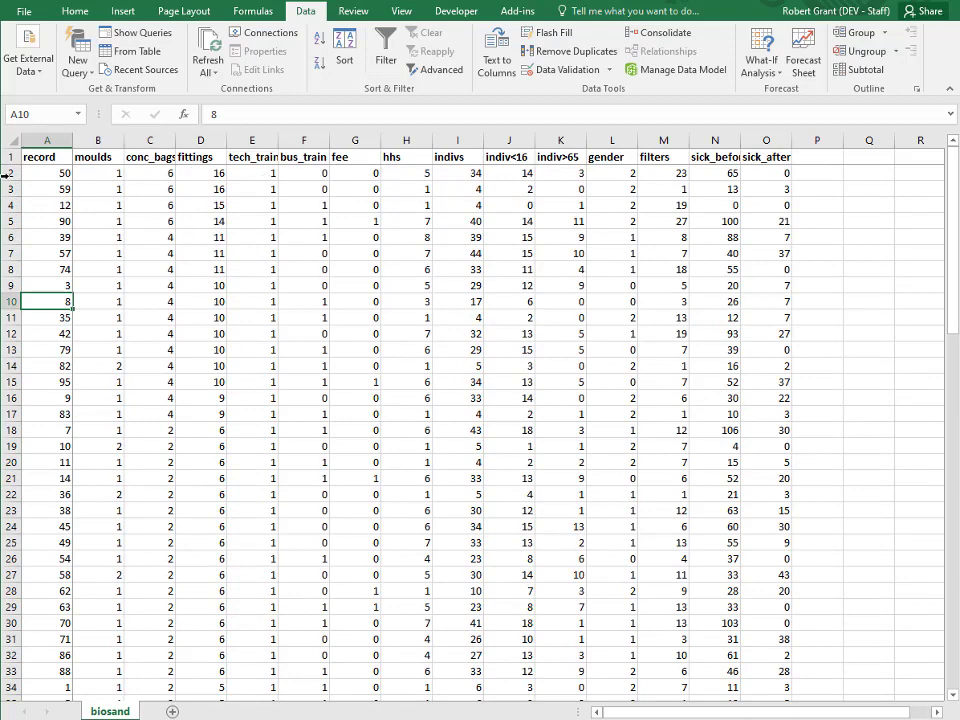
- Select cell A5, then switch to the Word notes for the gender/filters sort task
{"action": "left_click", "coordinate": [51, 223]}
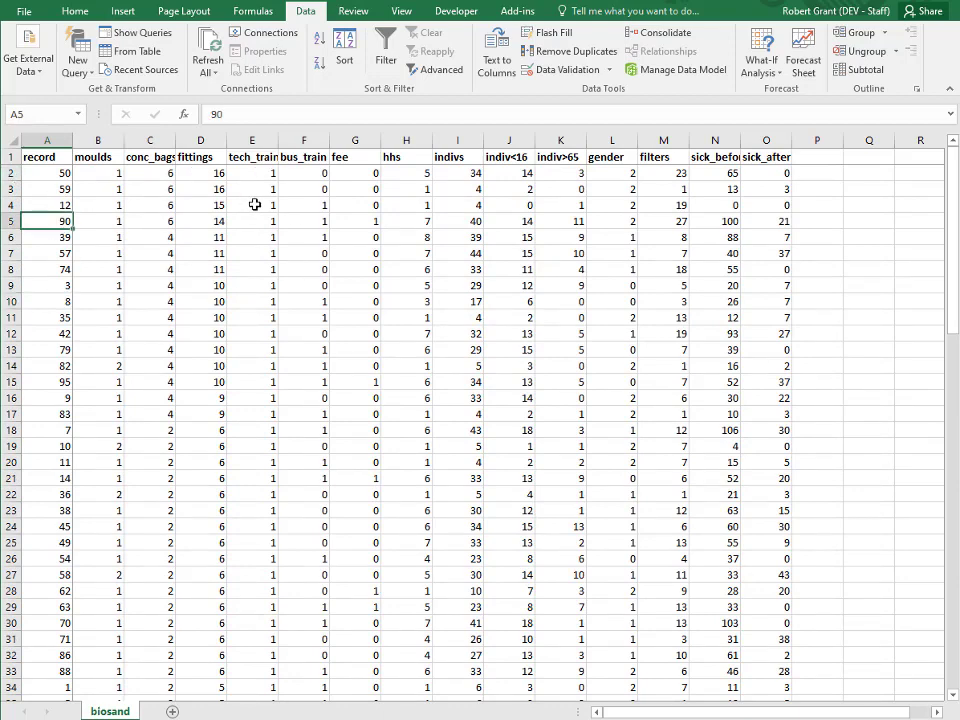
{"action": "key", "text": "alt+Tab"}
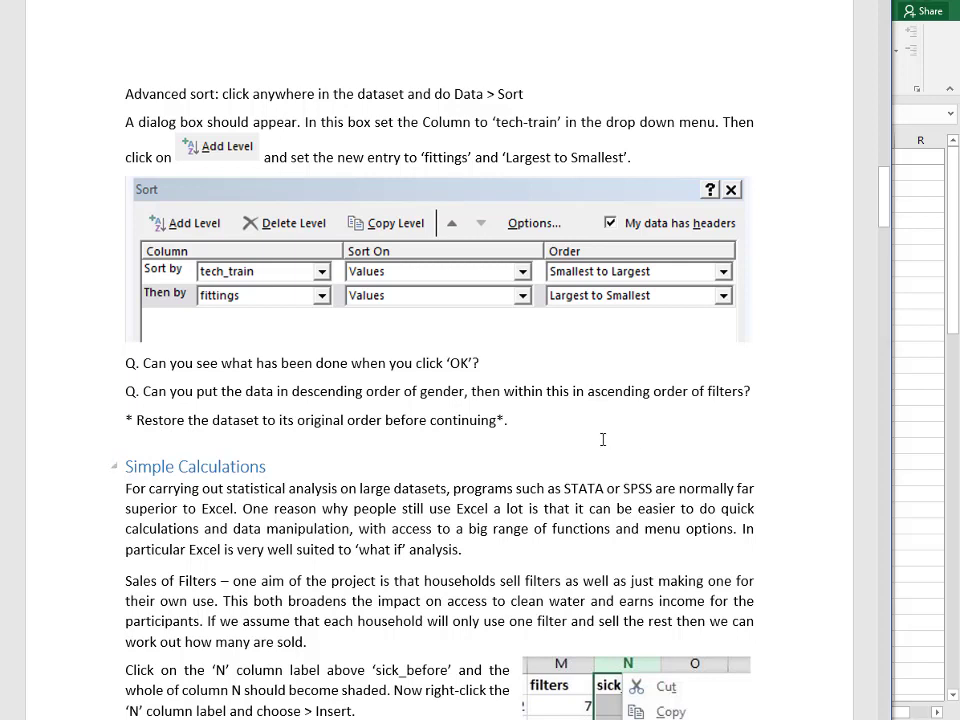
- In the Sort dialog, drop the tech_train and fittings levels and sort by gender, Largest to Smallest
{"action": "left_click", "coordinate": [900, 407]}
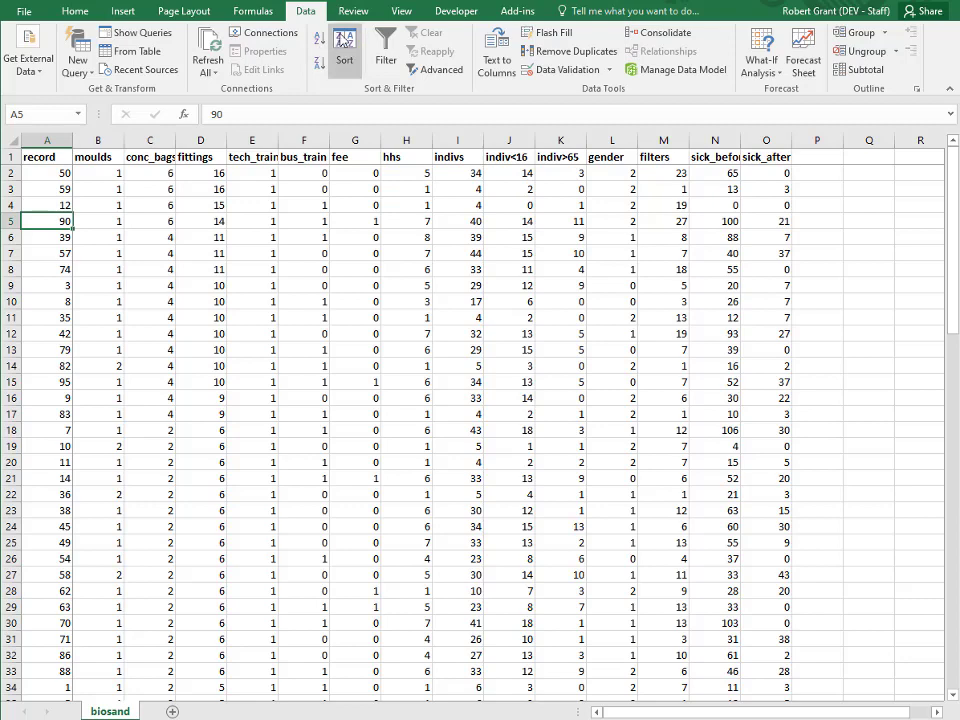
{"action": "left_click", "coordinate": [343, 40]}
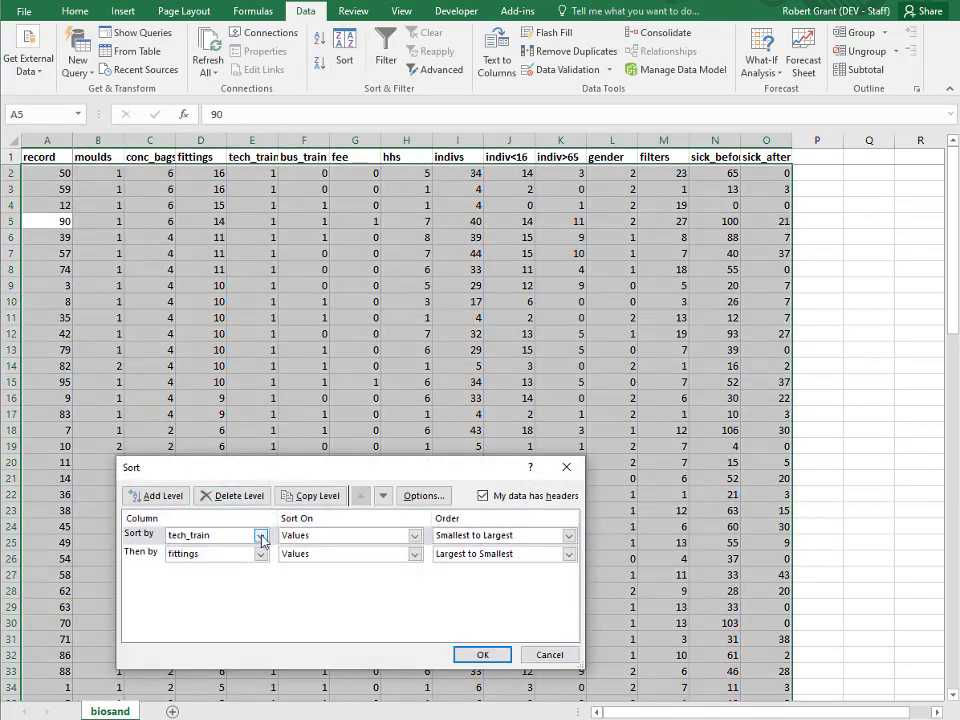
{"action": "left_click", "coordinate": [236, 500]}
{"action": "left_click", "coordinate": [236, 500]}
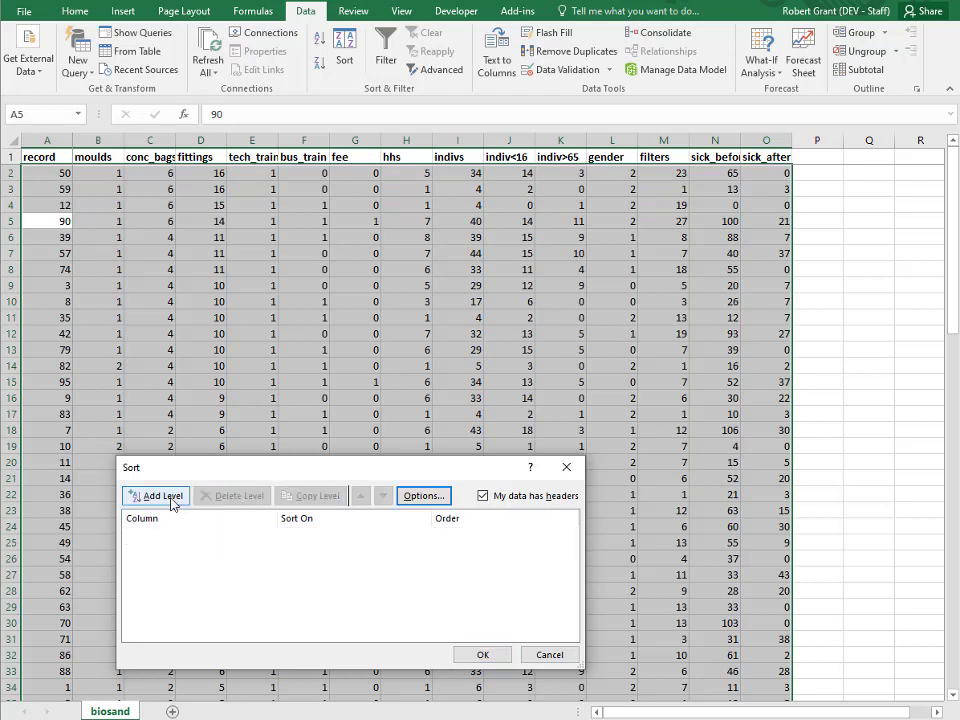
{"action": "left_click", "coordinate": [176, 498]}
{"action": "left_click", "coordinate": [260, 536]}
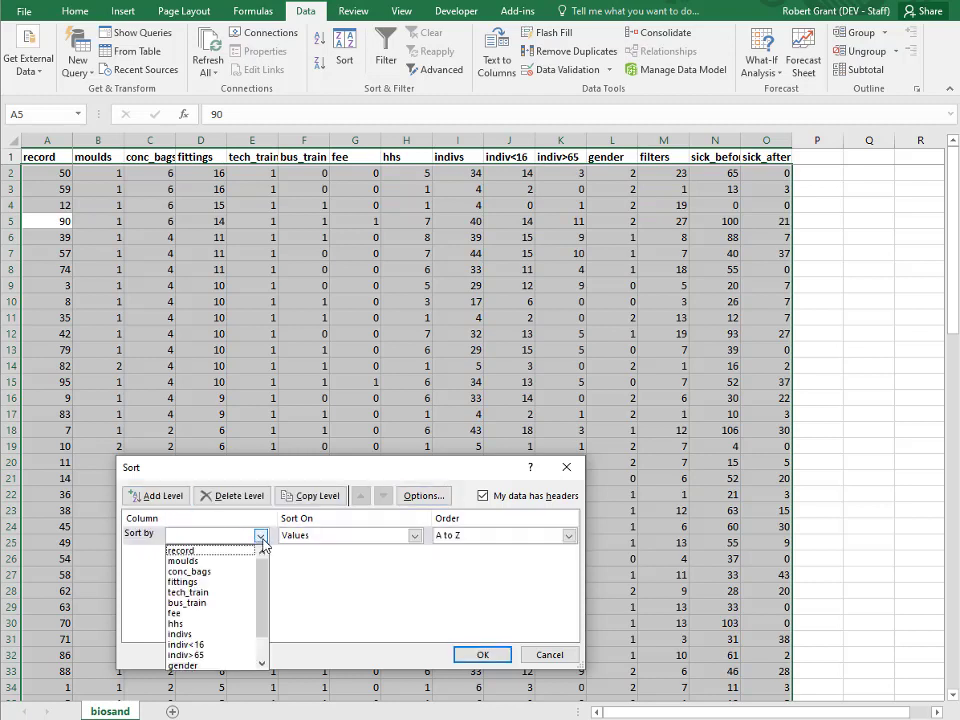
{"action": "scroll", "coordinate": [260, 598], "scroll_direction": "down", "scroll_amount": 1}
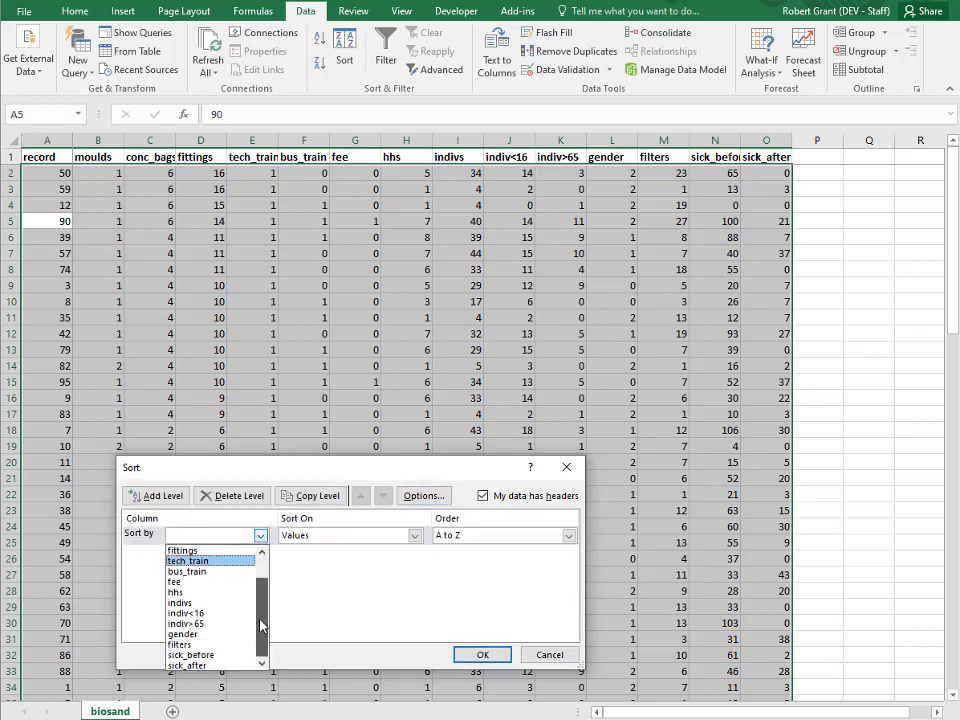
{"action": "left_click", "coordinate": [228, 636]}
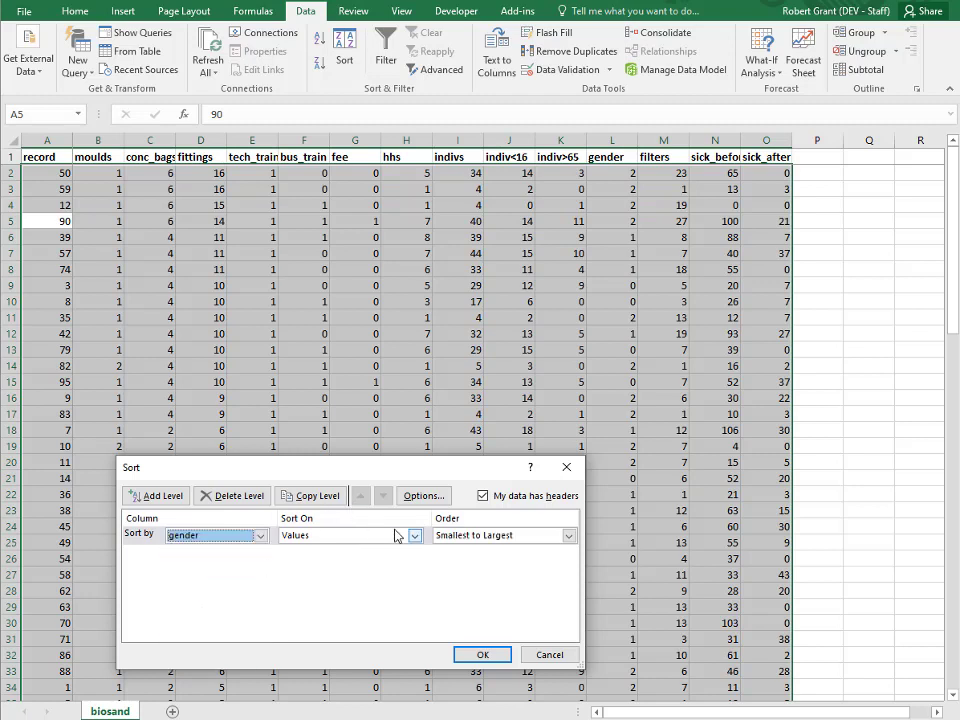
{"action": "left_click", "coordinate": [569, 537]}
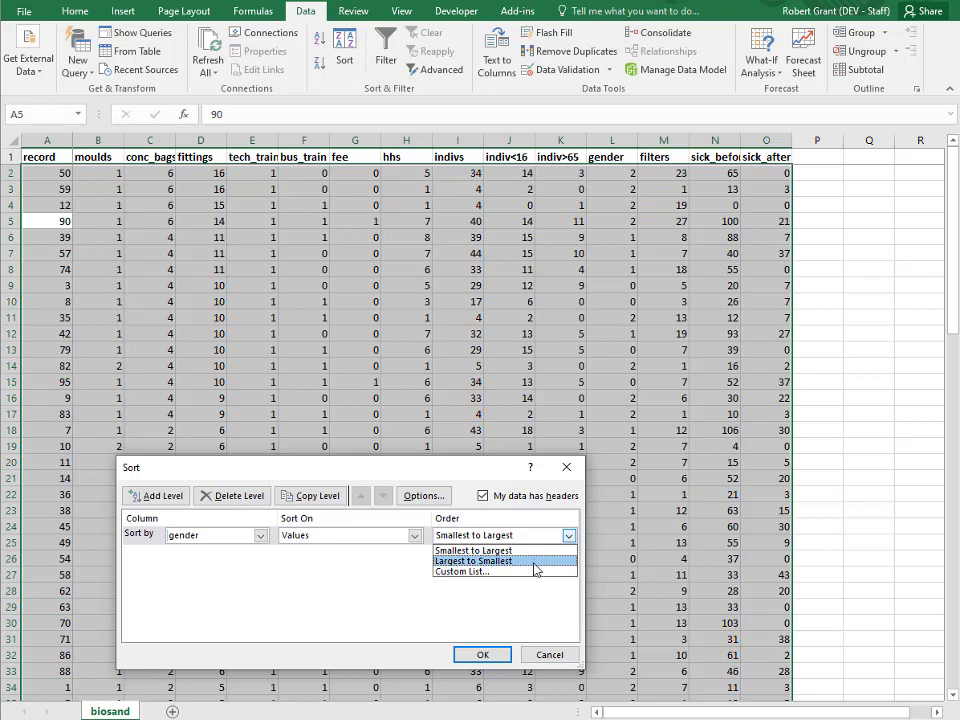
{"action": "left_click", "coordinate": [531, 563]}
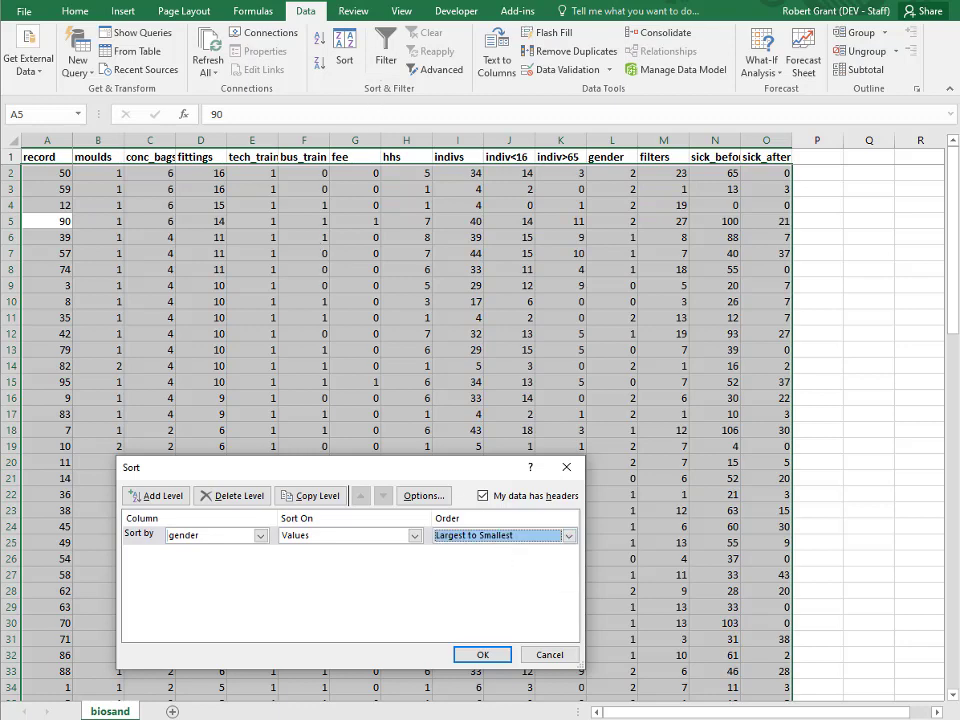
{"action": "key", "text": "alt+Tab"}
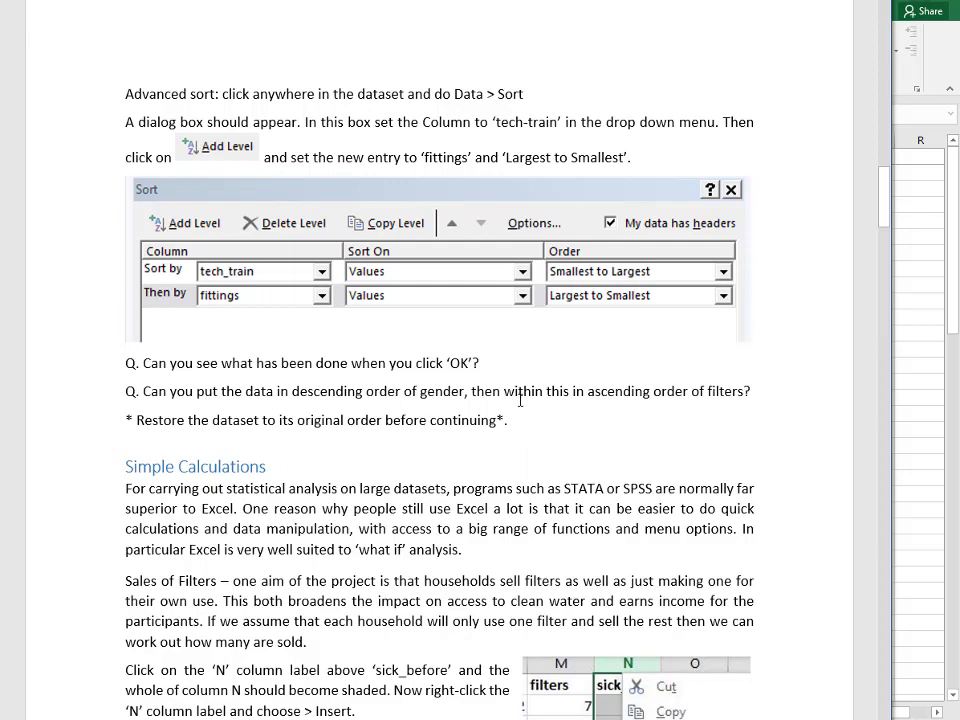
- Add a second level sorting by filters, Smallest to Largest, and apply the gender-then-filters sort
{"action": "left_click", "coordinate": [911, 392]}
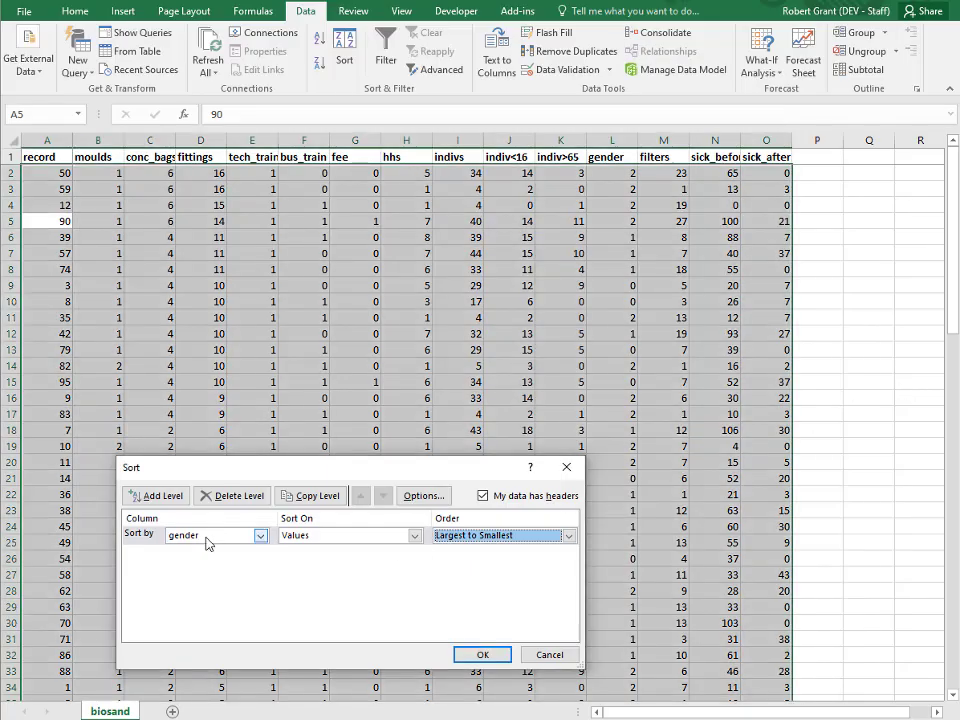
{"action": "left_click", "coordinate": [155, 497]}
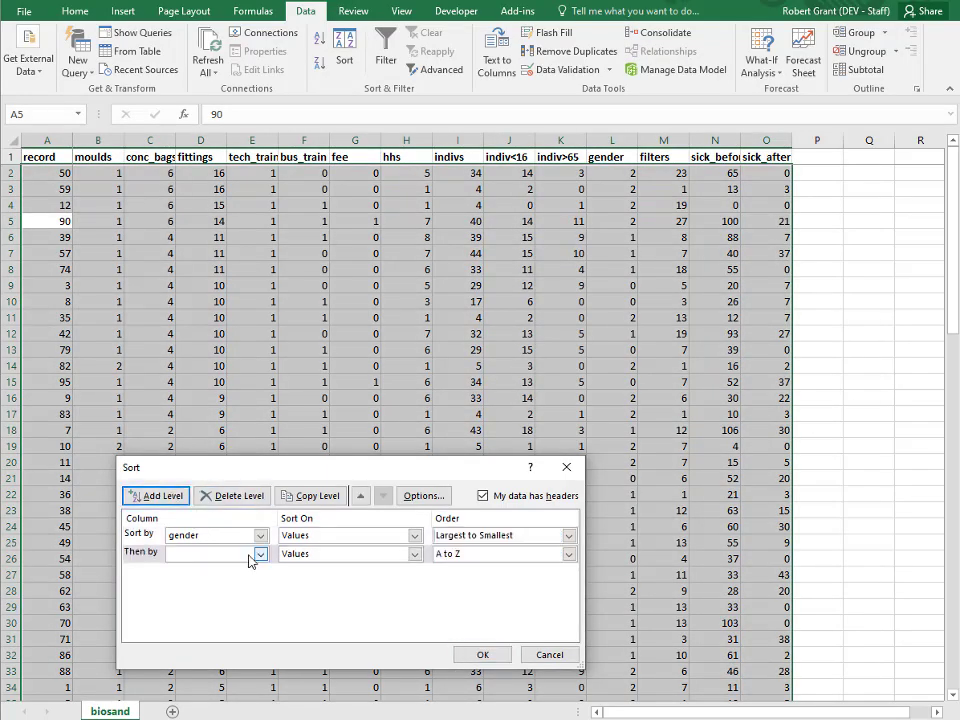
{"action": "left_click", "coordinate": [259, 554]}
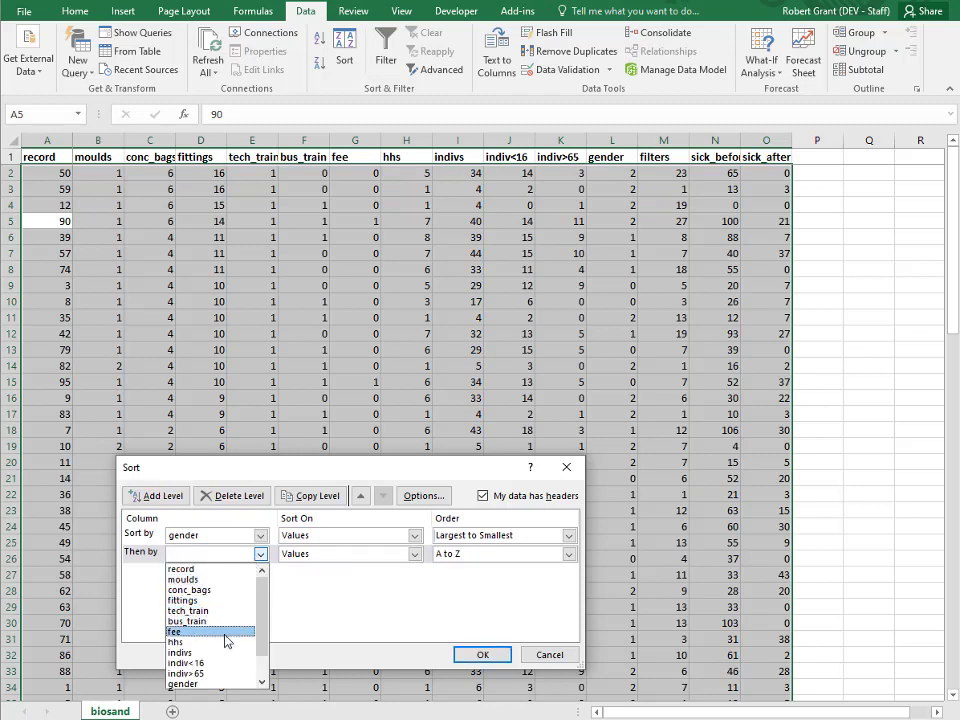
{"action": "scroll", "coordinate": [219, 668], "scroll_direction": "down", "scroll_amount": 1}
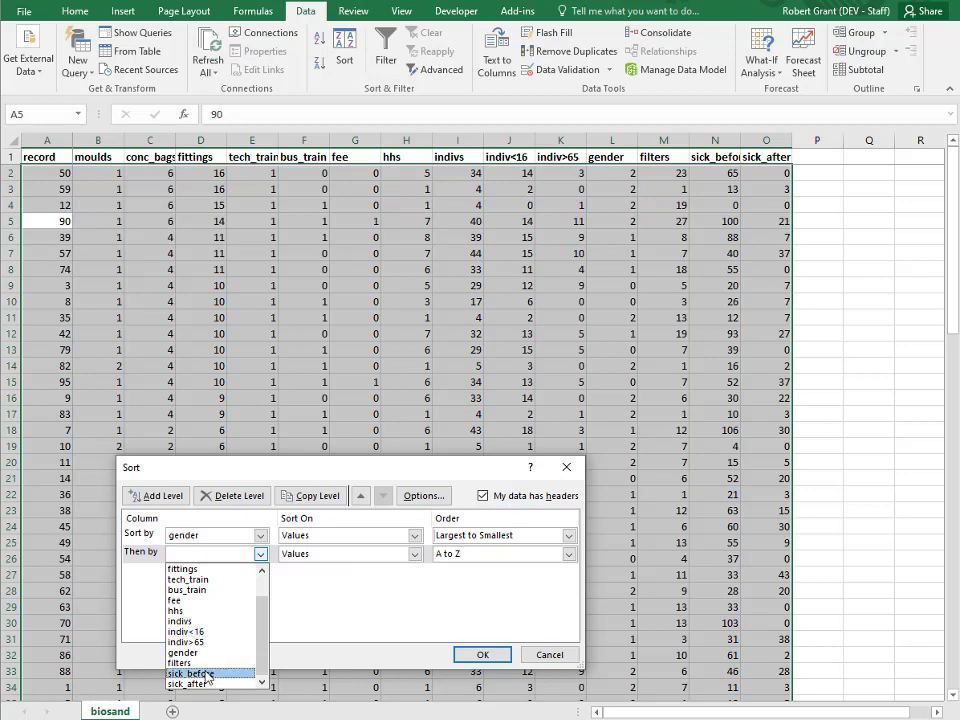
{"action": "left_click", "coordinate": [200, 662]}
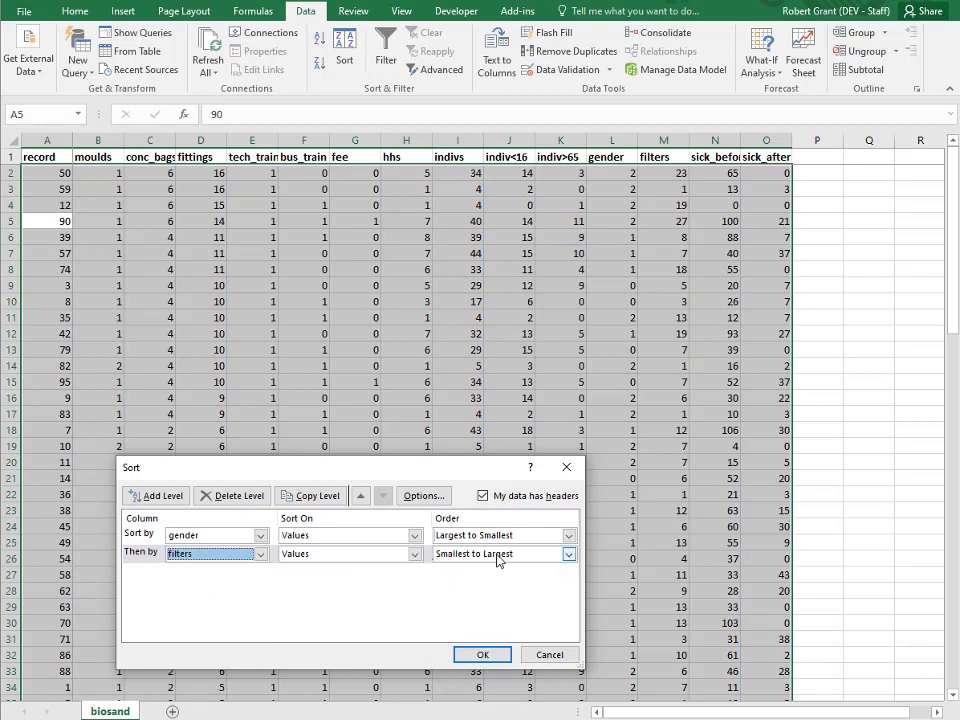
{"action": "left_click", "coordinate": [479, 655]}
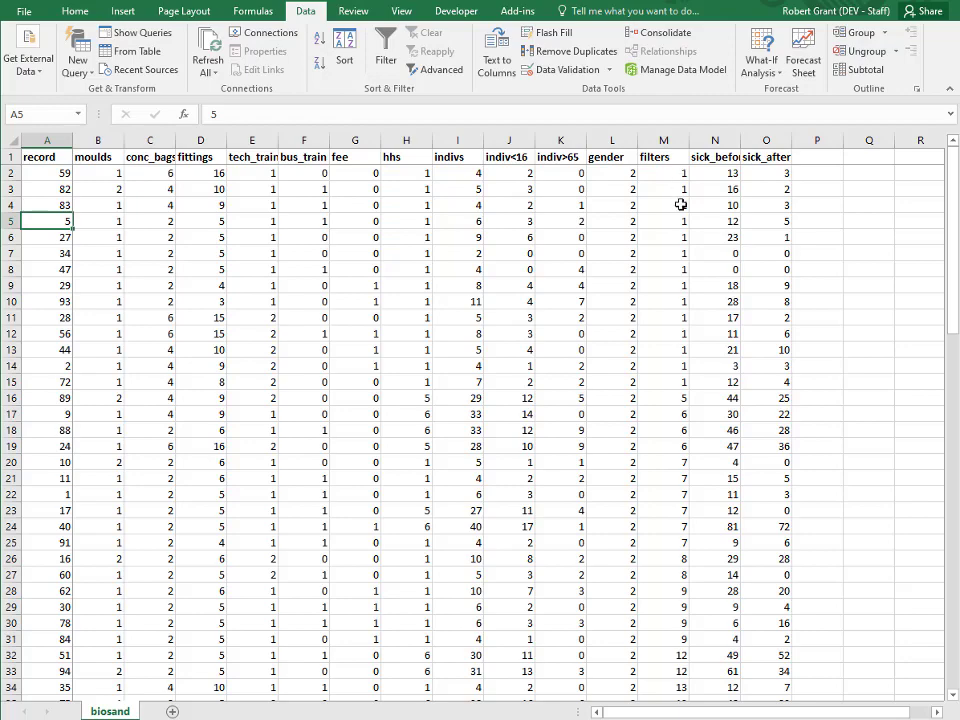
- Scroll through the sorted rows to check the gender and filters ordering
{"action": "scroll", "coordinate": [664, 600], "scroll_direction": "down", "scroll_amount": 4}
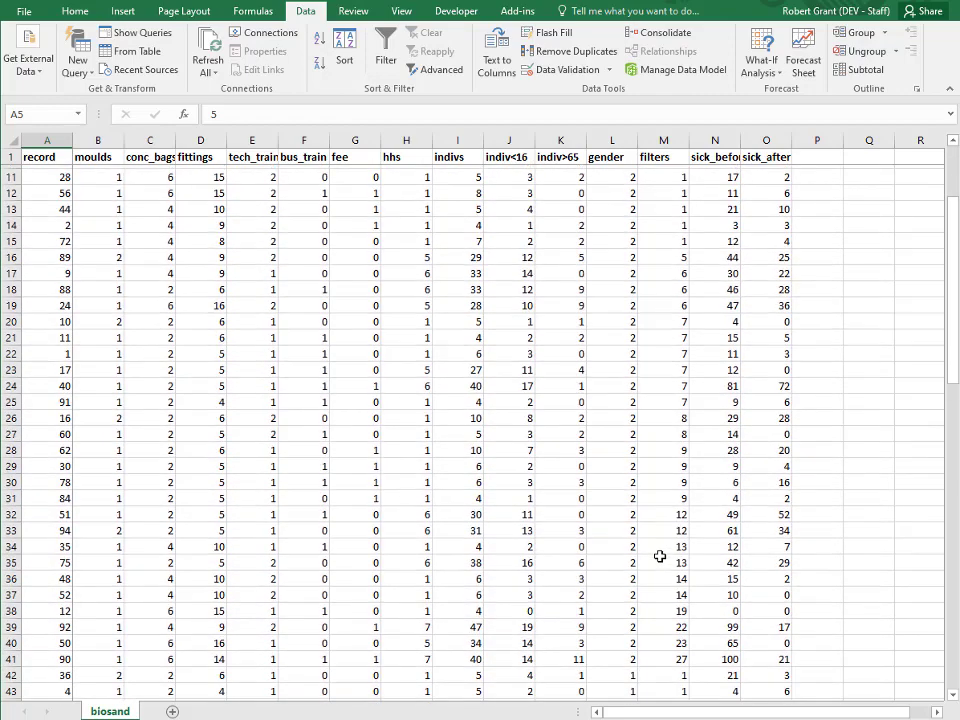
{"action": "scroll", "coordinate": [668, 620], "scroll_direction": "down", "scroll_amount": 2}
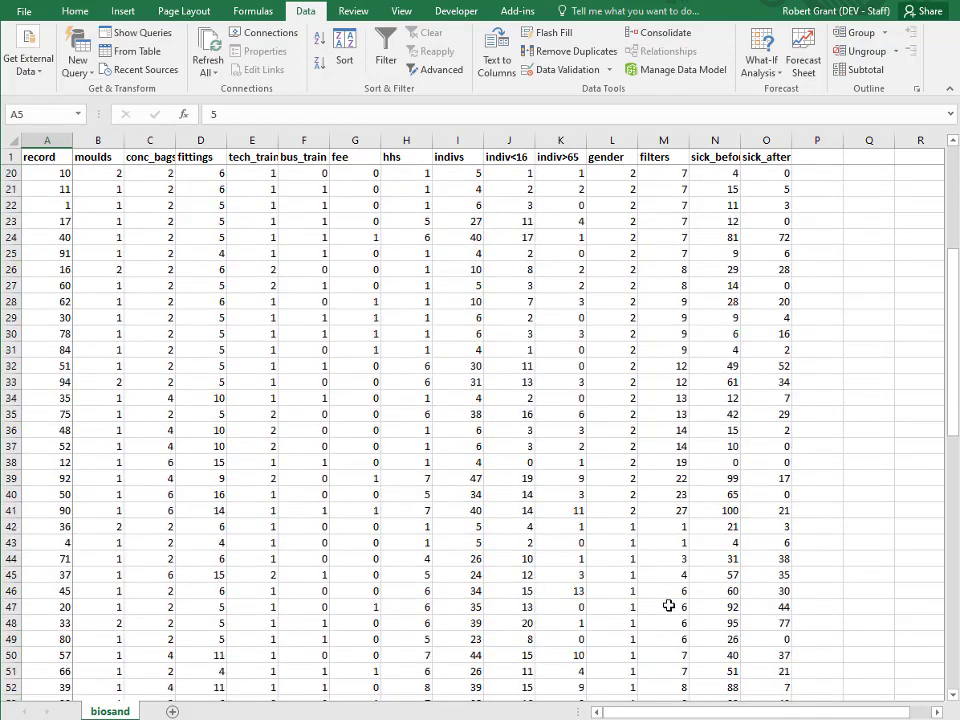
{"action": "scroll", "coordinate": [622, 514], "scroll_direction": "down", "scroll_amount": 1}
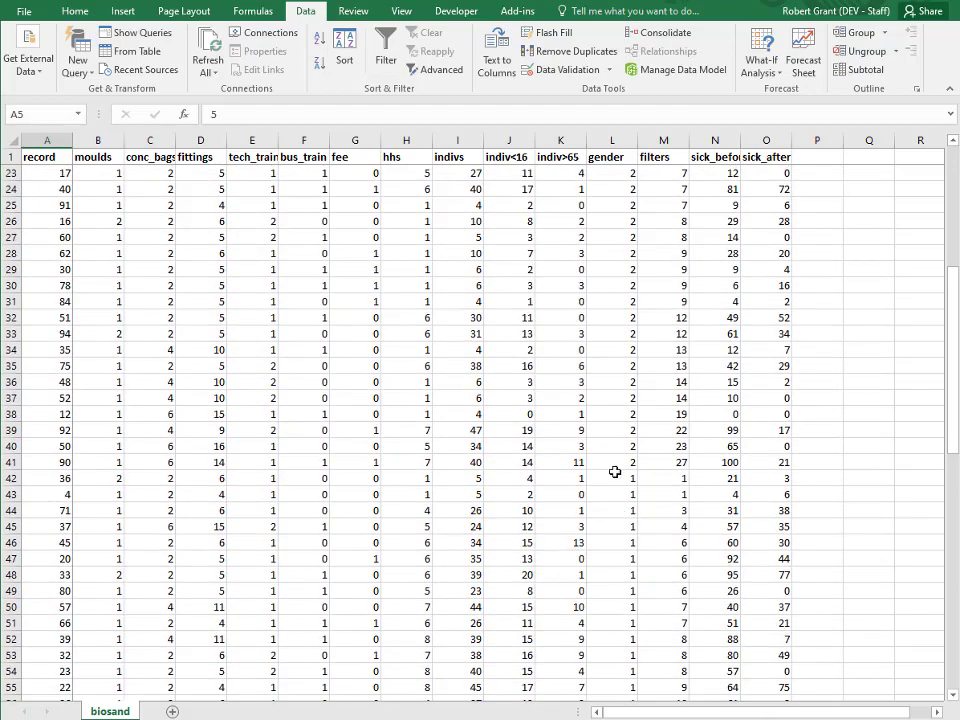
{"action": "scroll", "coordinate": [614, 477], "scroll_direction": "down", "scroll_amount": 1}
{"action": "scroll", "coordinate": [620, 422], "scroll_direction": "down", "scroll_amount": 2}
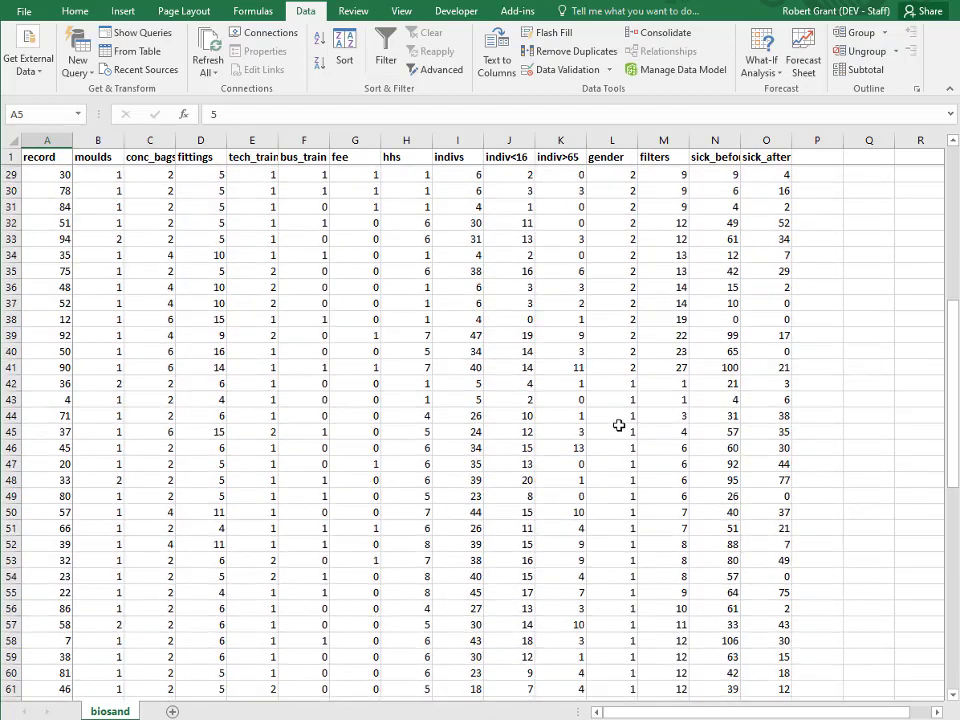
{"action": "scroll", "coordinate": [633, 436], "scroll_direction": "down", "scroll_amount": 5}
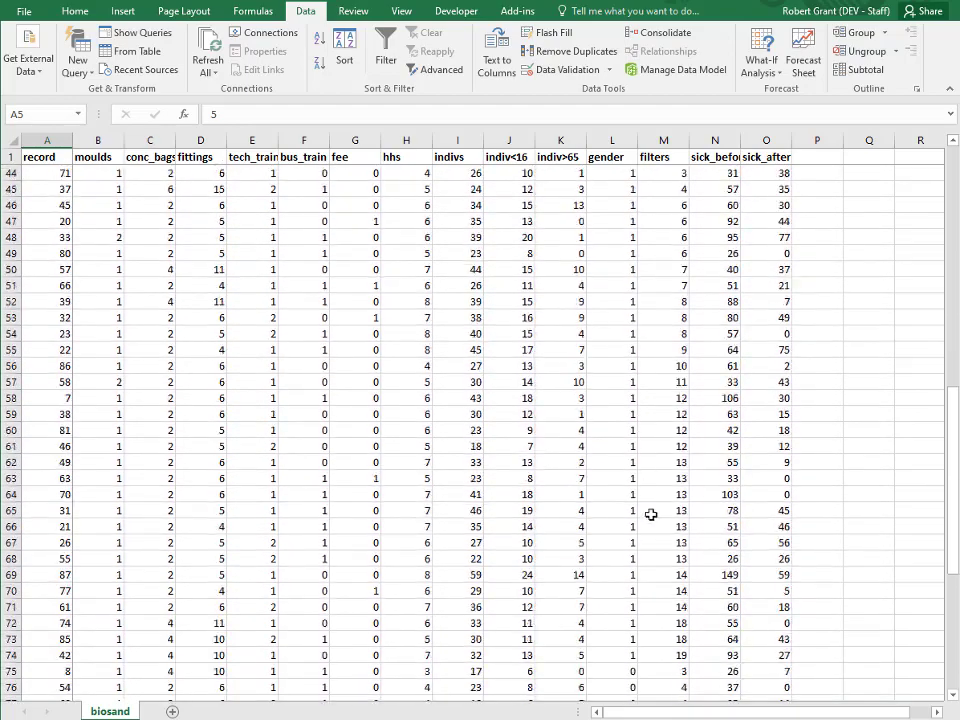
{"action": "scroll", "coordinate": [604, 600], "scroll_direction": "down", "scroll_amount": 4}
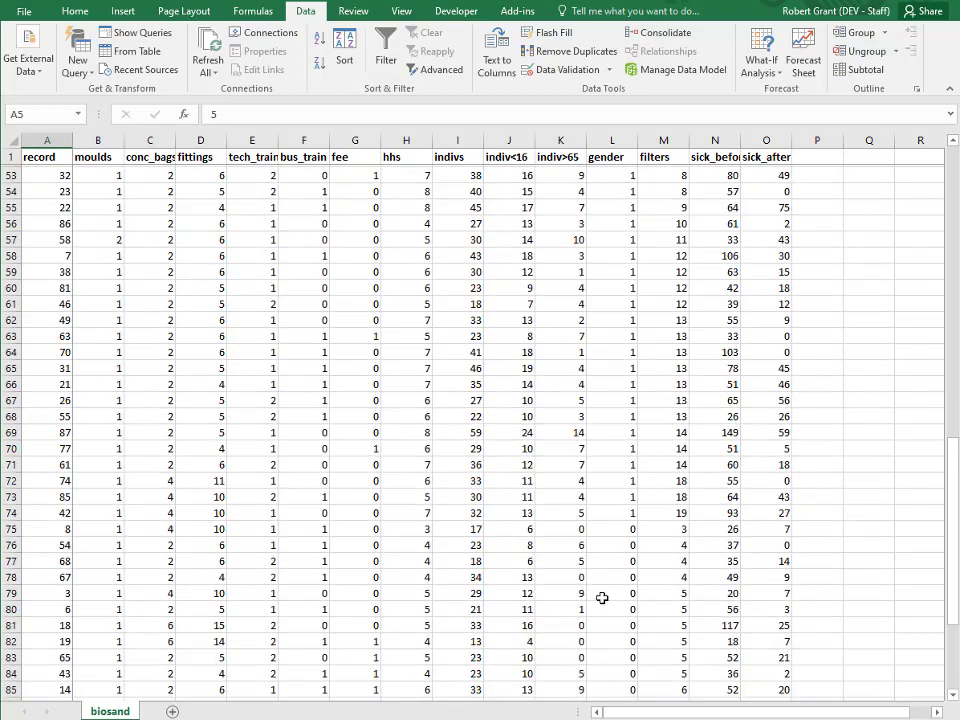
{"action": "scroll", "coordinate": [610, 567], "scroll_direction": "down", "scroll_amount": 5}
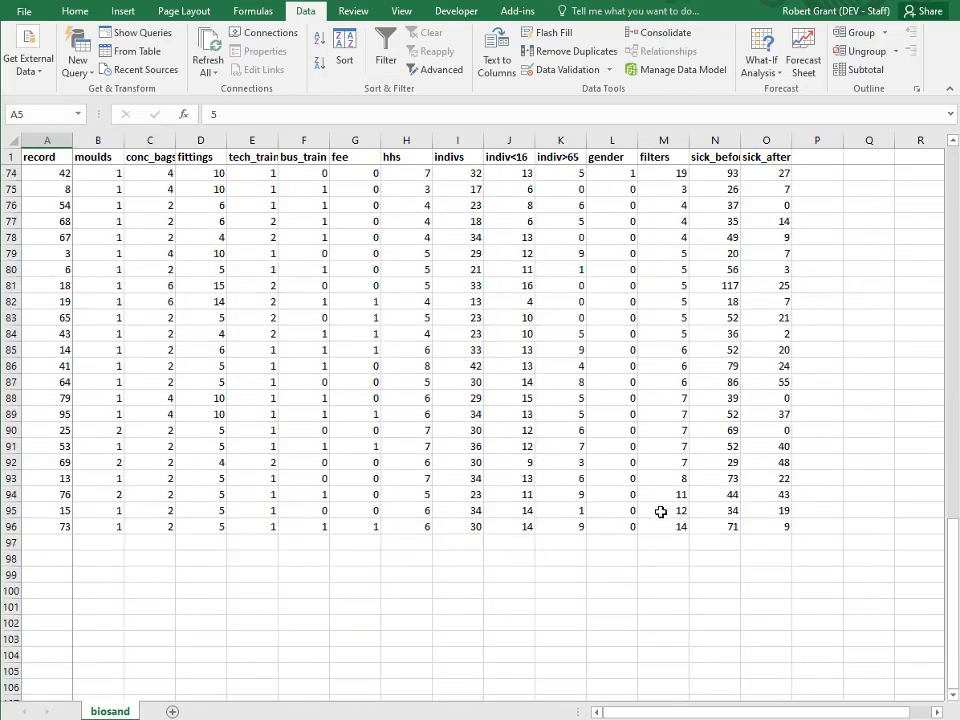
{"action": "scroll", "coordinate": [655, 526], "scroll_direction": "up", "scroll_amount": 20}
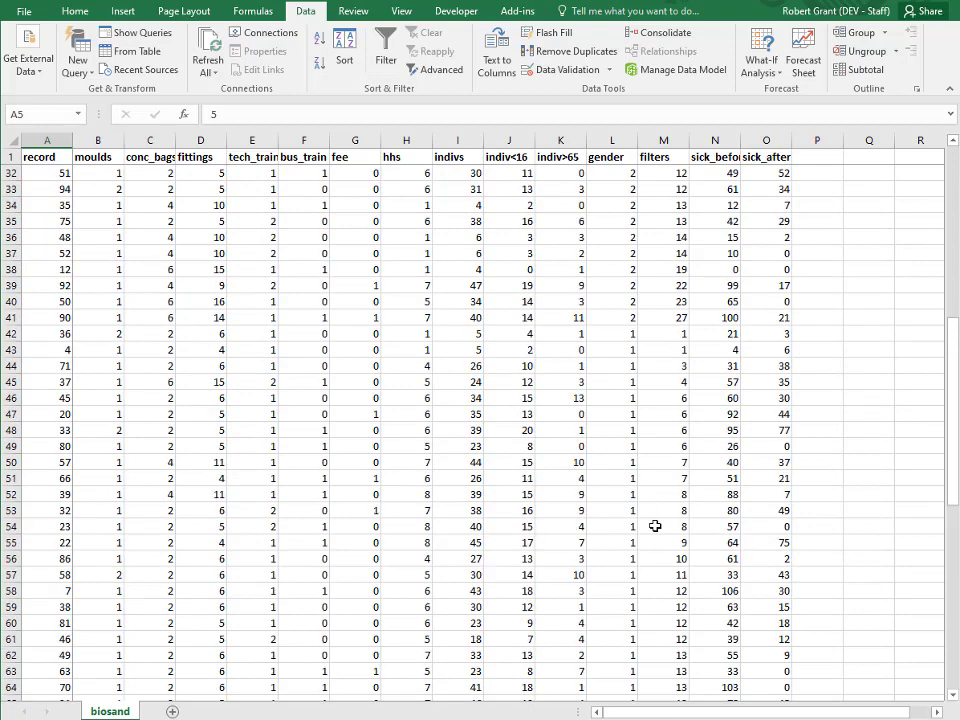
{"action": "scroll", "coordinate": [655, 526], "scroll_direction": "up", "scroll_amount": 2}
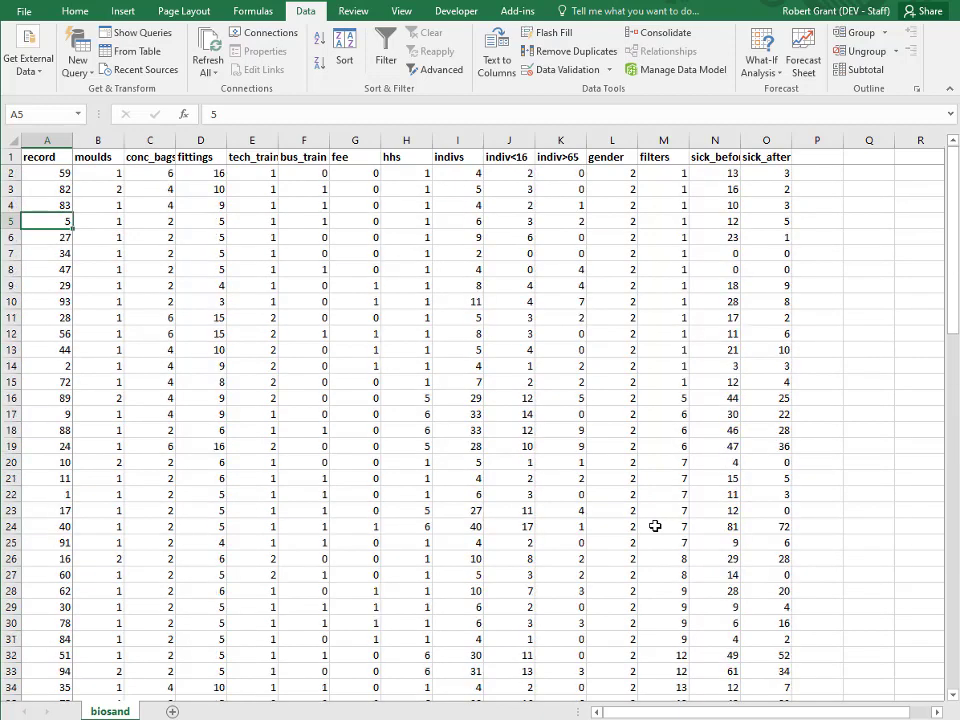
- Sort the record column A to Z to restore the original record order
{"action": "left_click", "coordinate": [57, 300]}
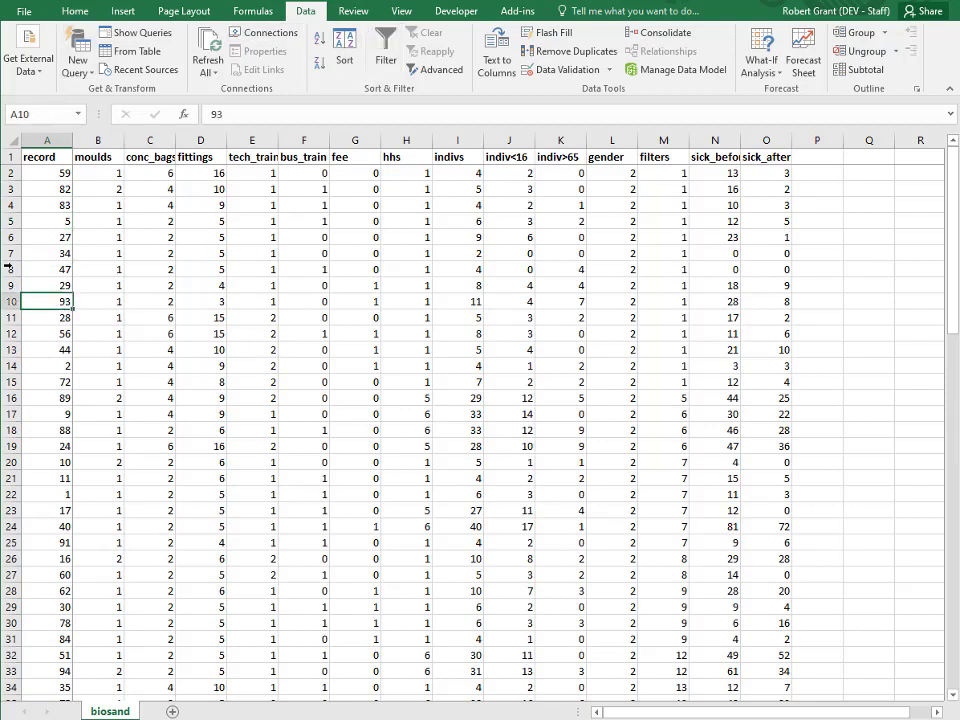
{"action": "left_click", "coordinate": [317, 38]}
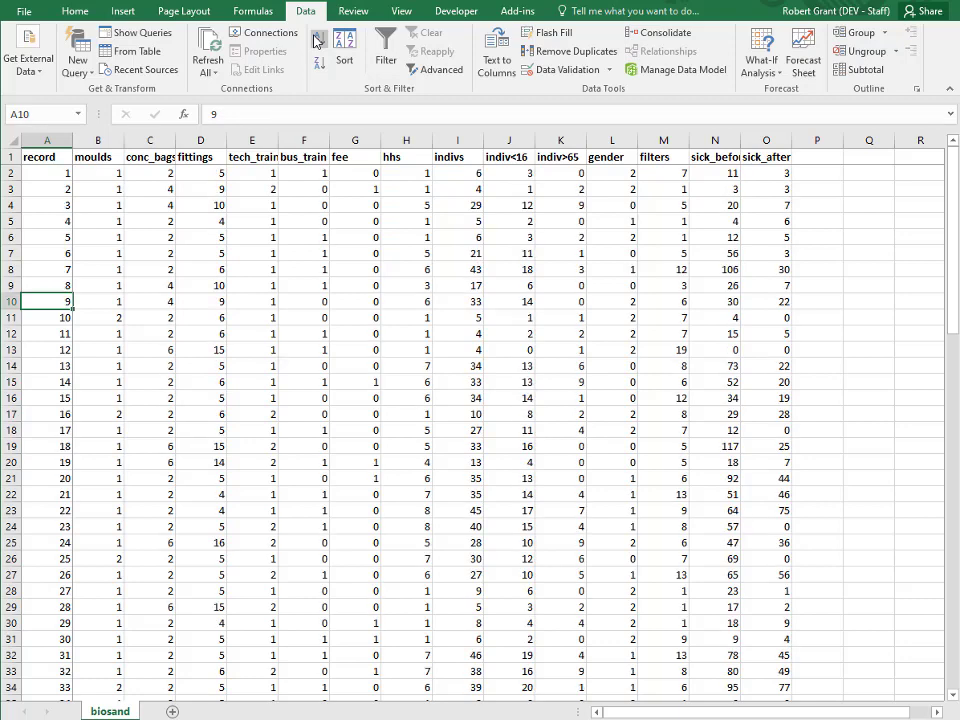
{"action": "left_click", "coordinate": [59, 189]}
- Scroll the Word handout past the restore-order instruction to the Simple Calculations section
{"action": "key", "text": "alt+Tab"}
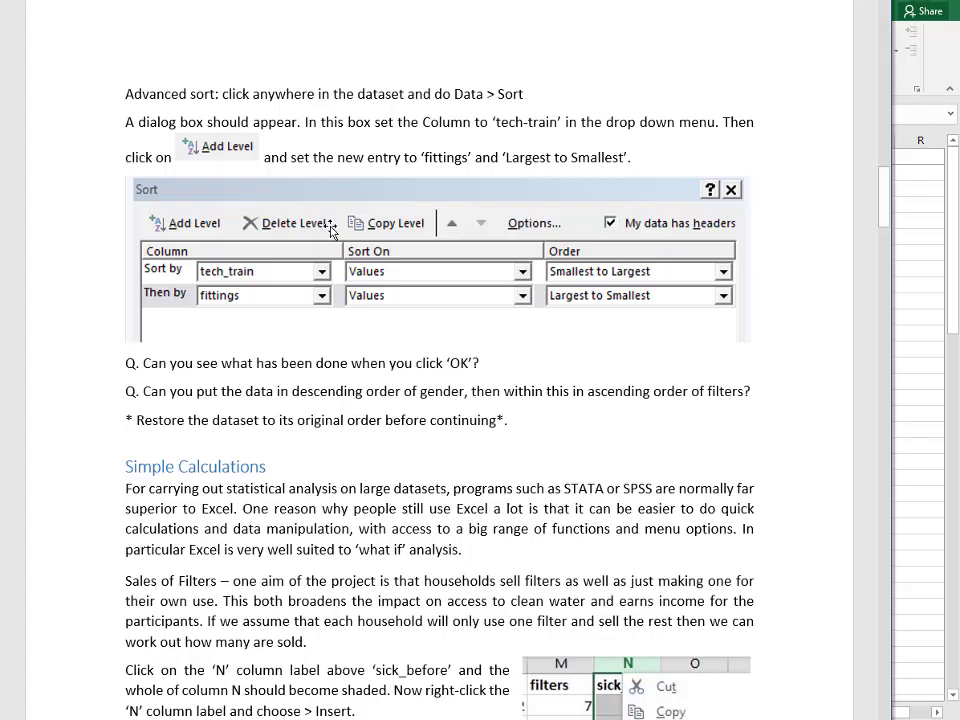
{"action": "scroll", "coordinate": [270, 240], "scroll_direction": "down", "scroll_amount": 2}
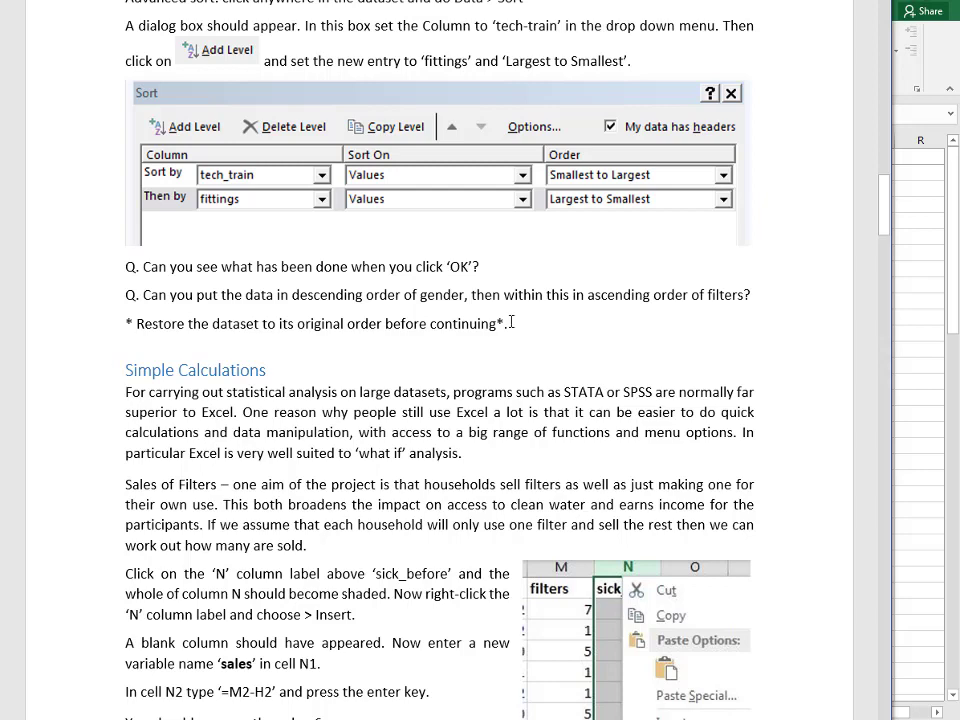
{"action": "left_click", "coordinate": [509, 323]}
{"action": "scroll", "coordinate": [450, 315], "scroll_direction": "down", "scroll_amount": 1}
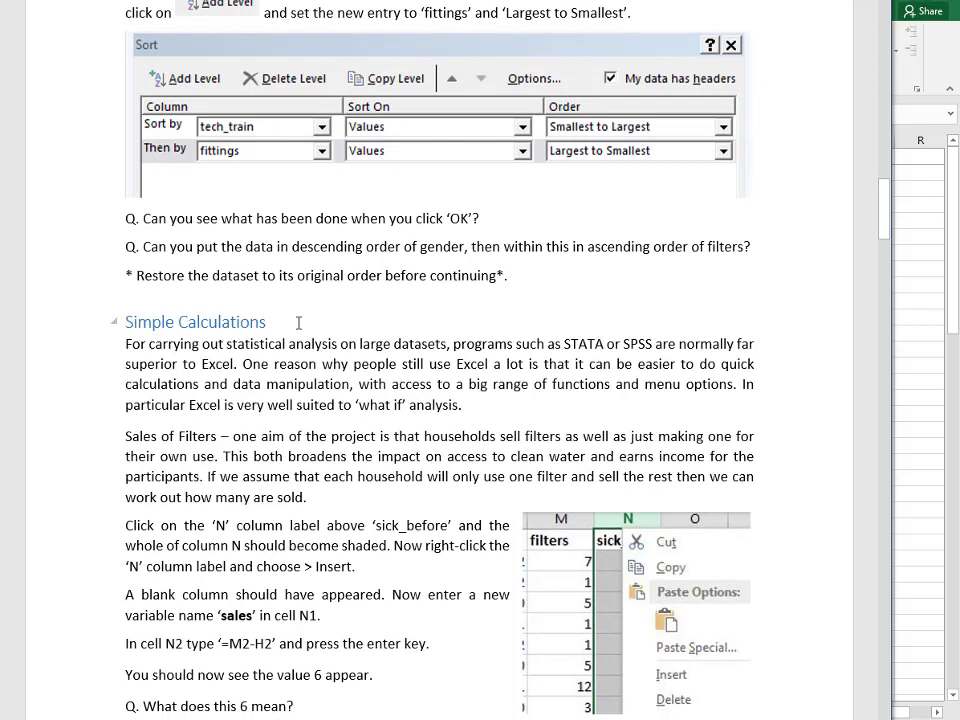